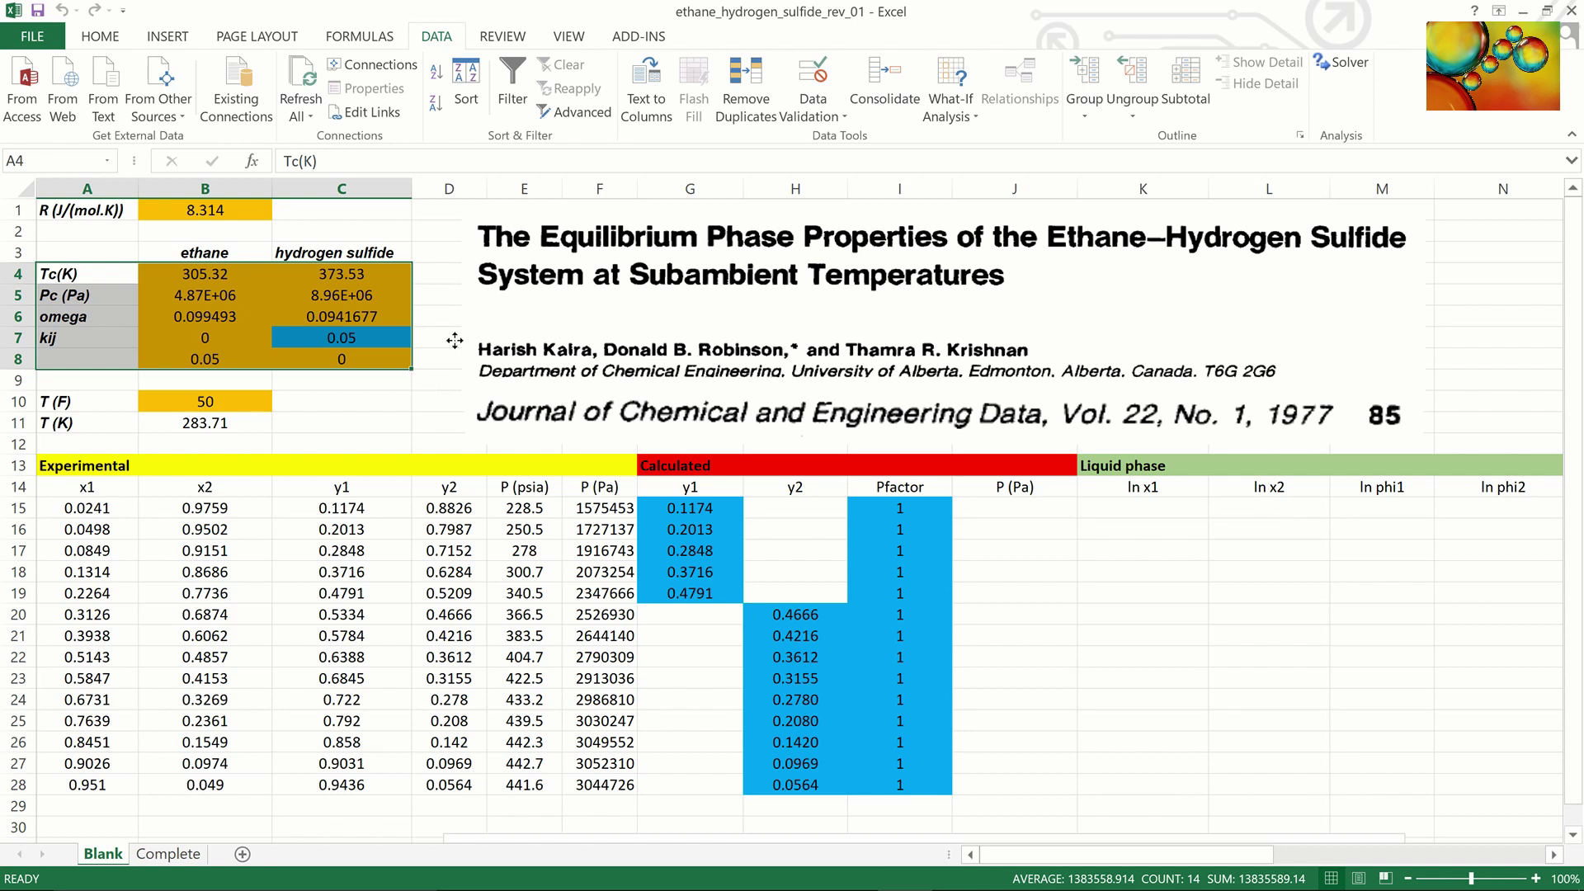
Set the ethane–hydrogen sulfide kij in C7 to 0.06 and check the linked value in B8.
{"action": "left_click", "coordinate": [452, 344]}
{"action": "left_click", "coordinate": [374, 334]}
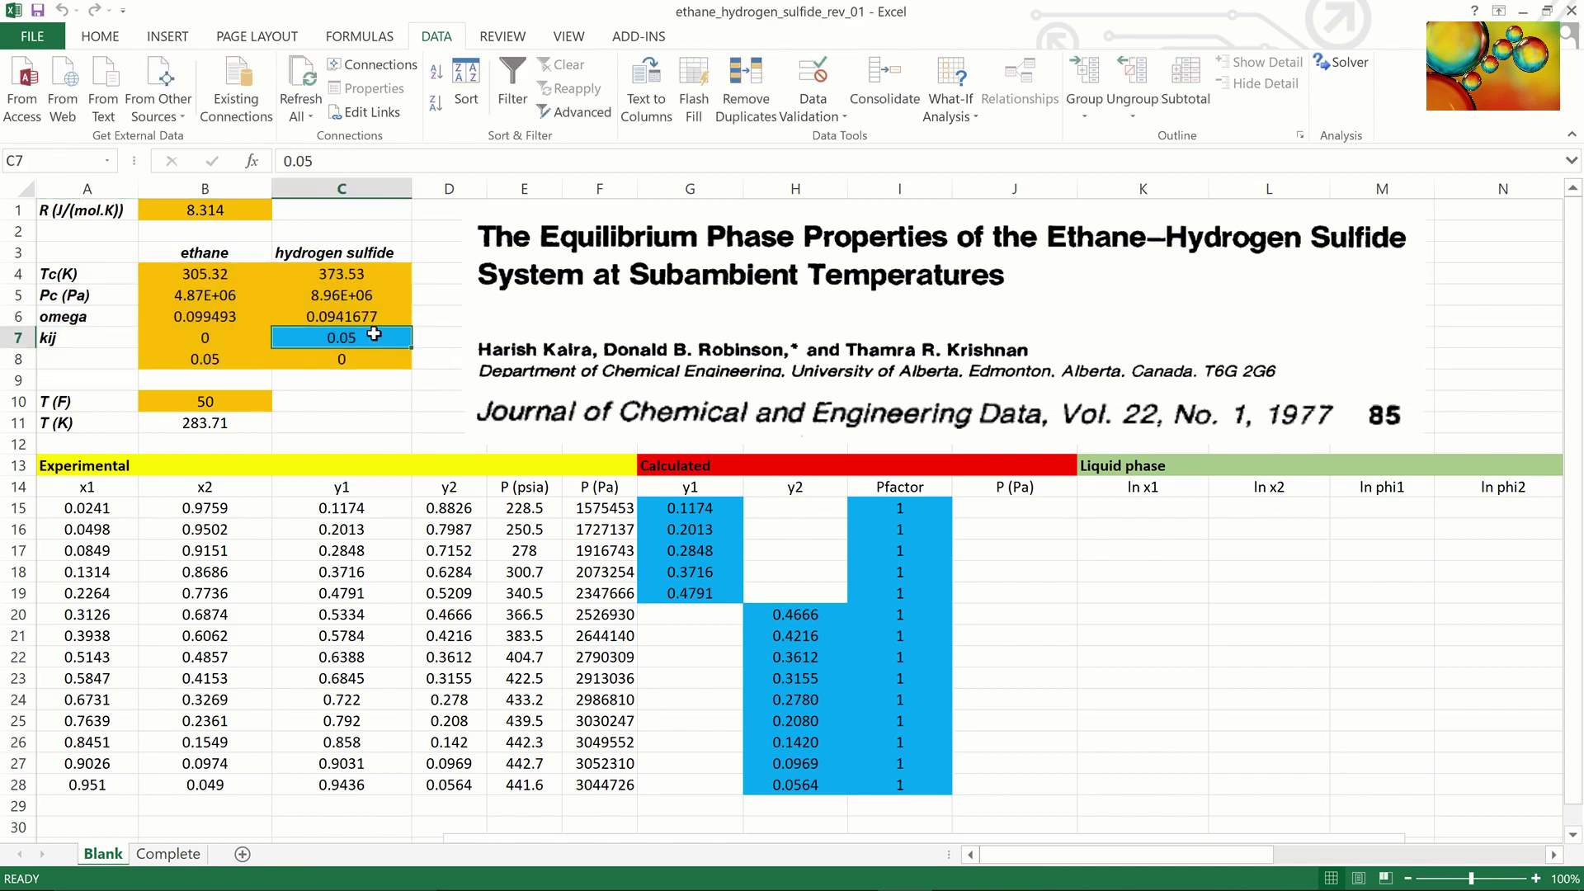
{"action": "left_click", "coordinate": [221, 358]}
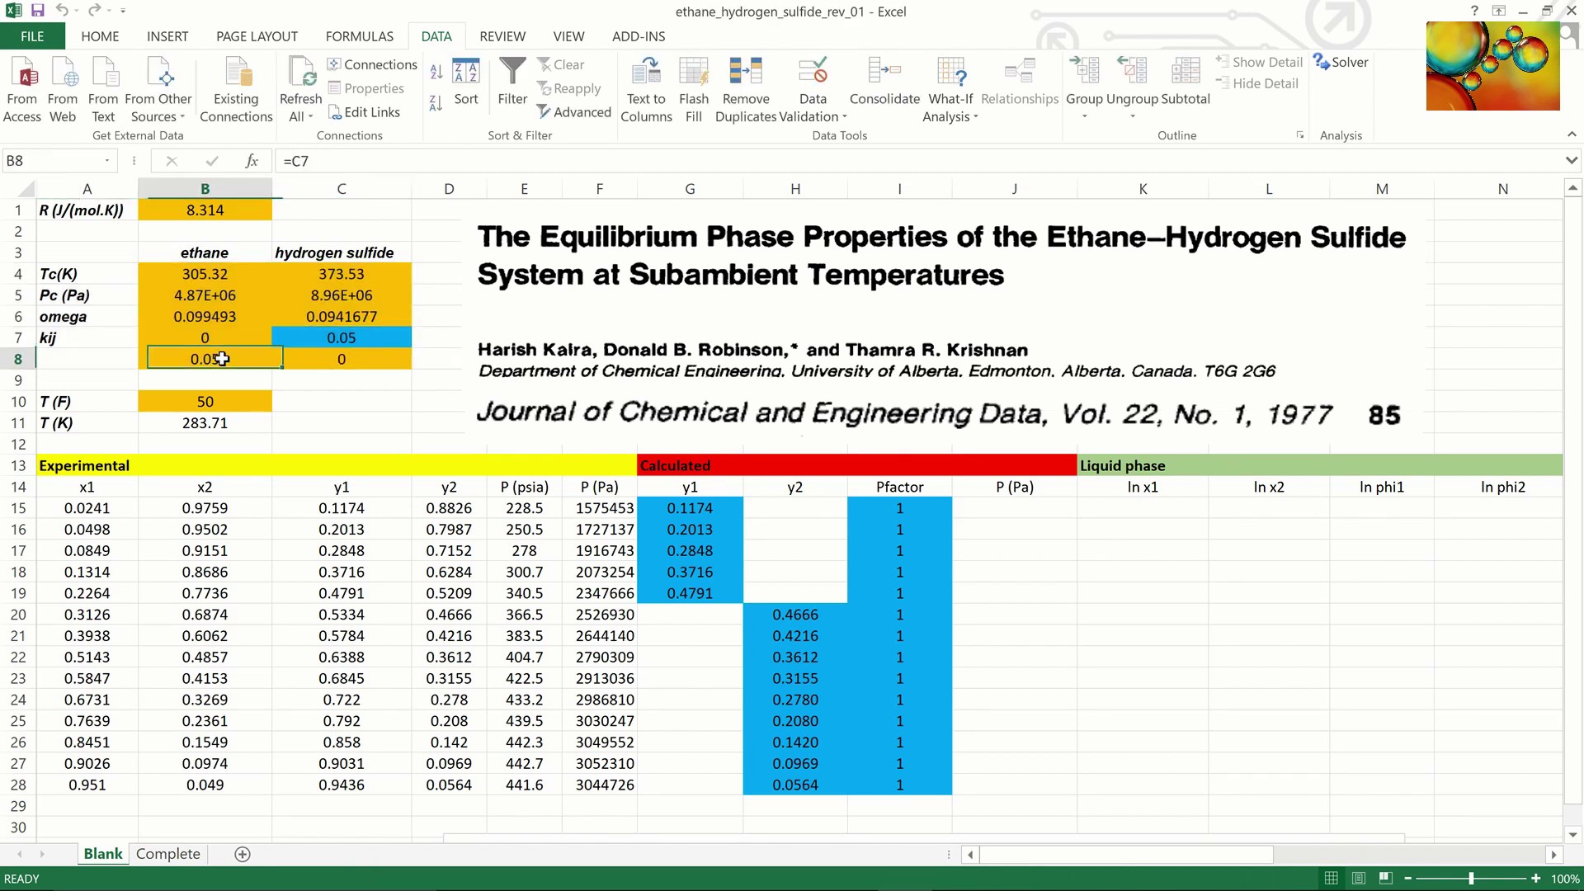
{"action": "left_click", "coordinate": [327, 340]}
{"action": "type", "text": "0"}
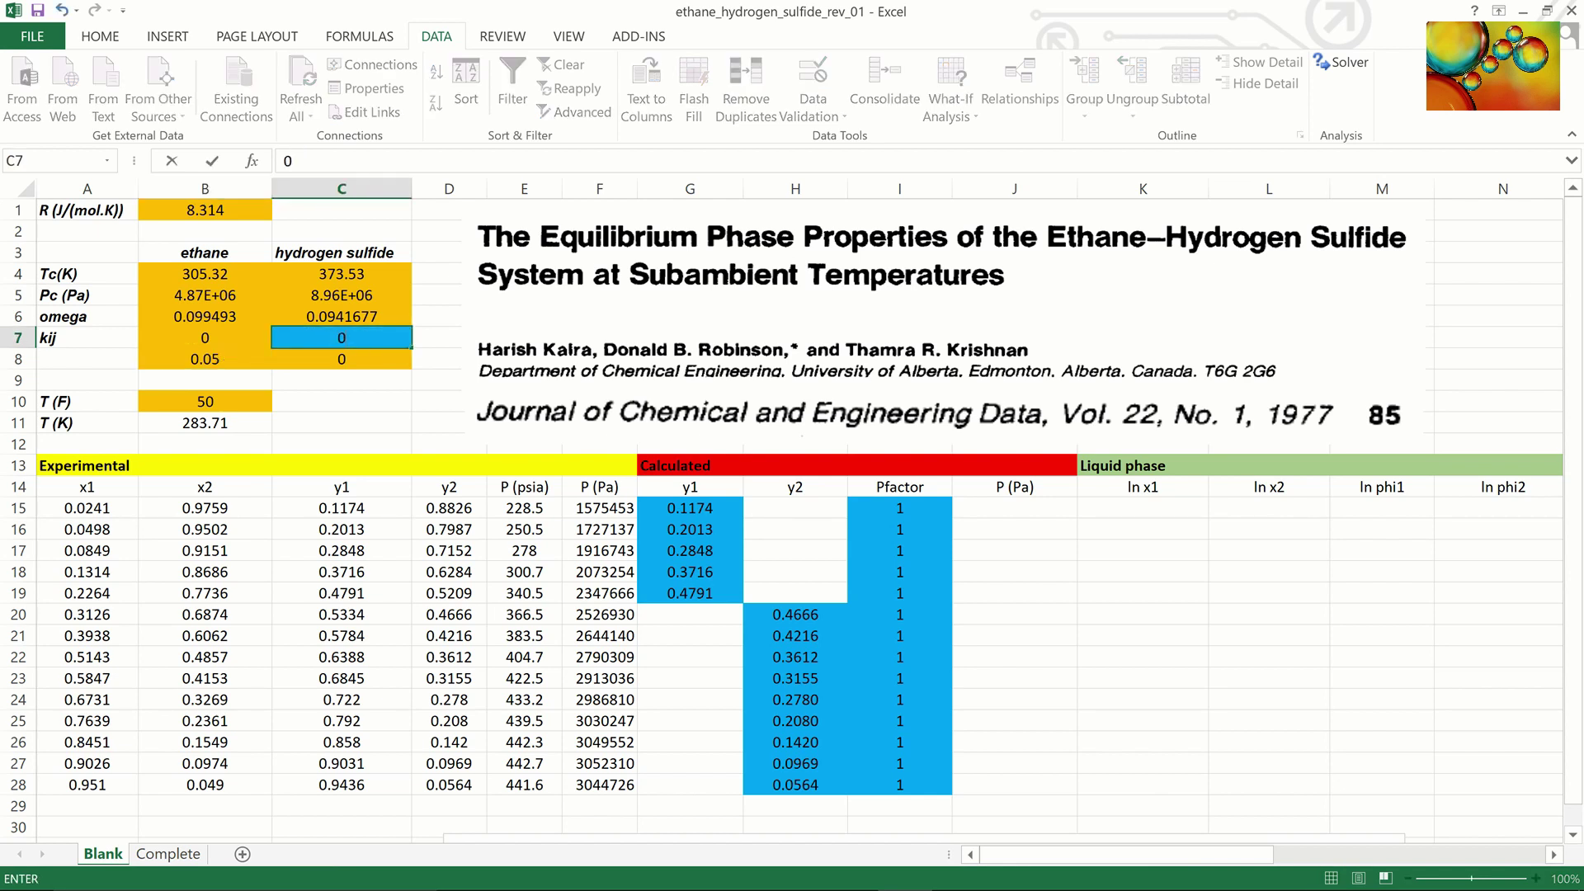
{"action": "type", "text": ".06"}
{"action": "key", "text": "Return"}
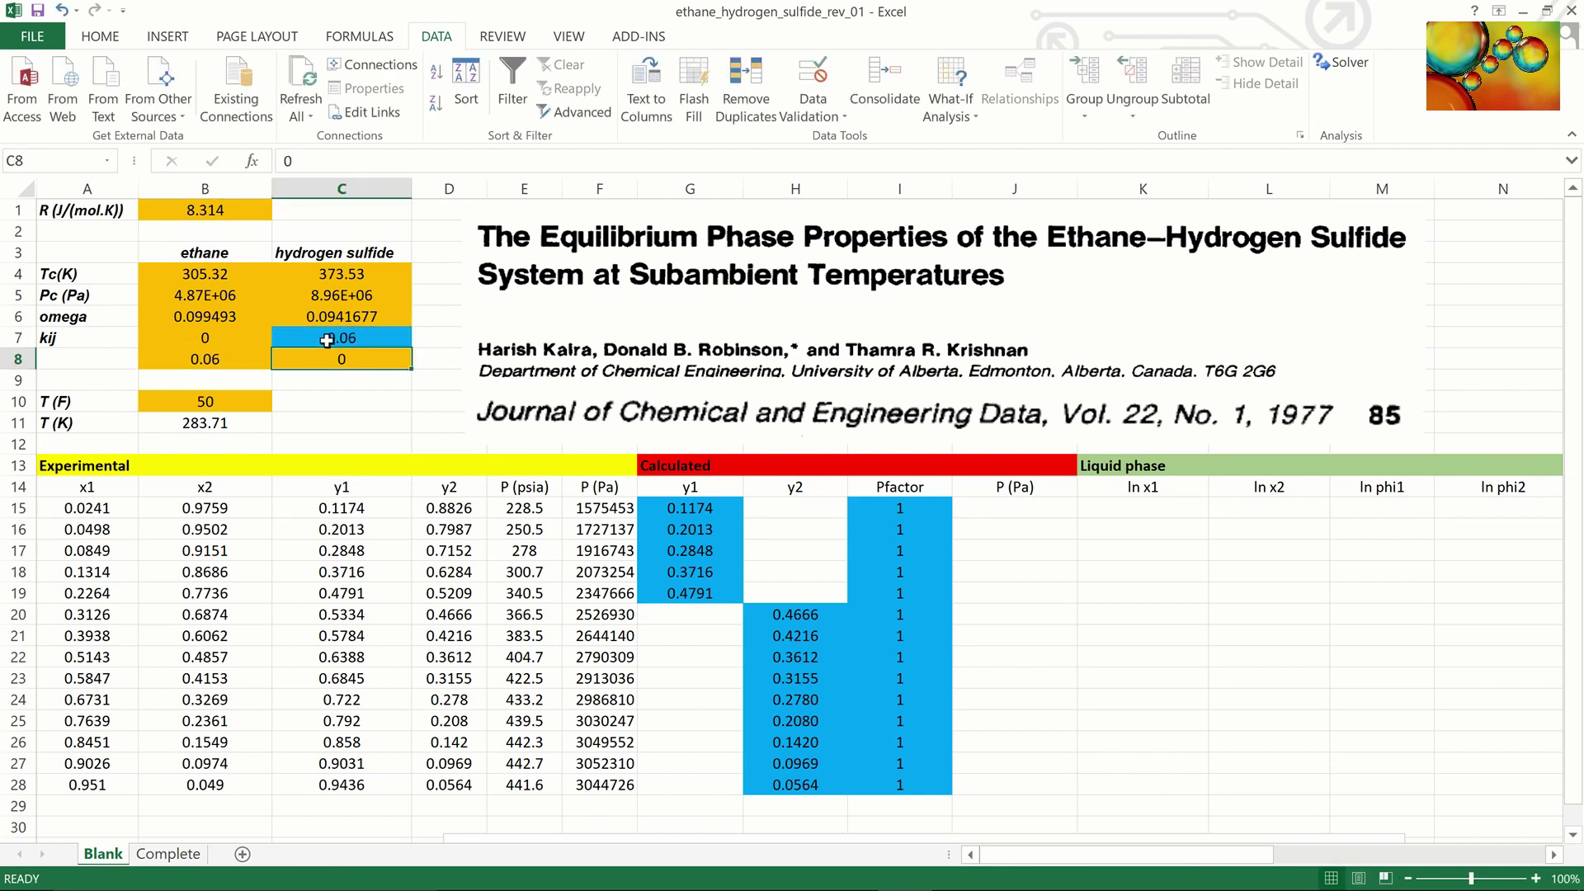
{"action": "left_click", "coordinate": [219, 359]}
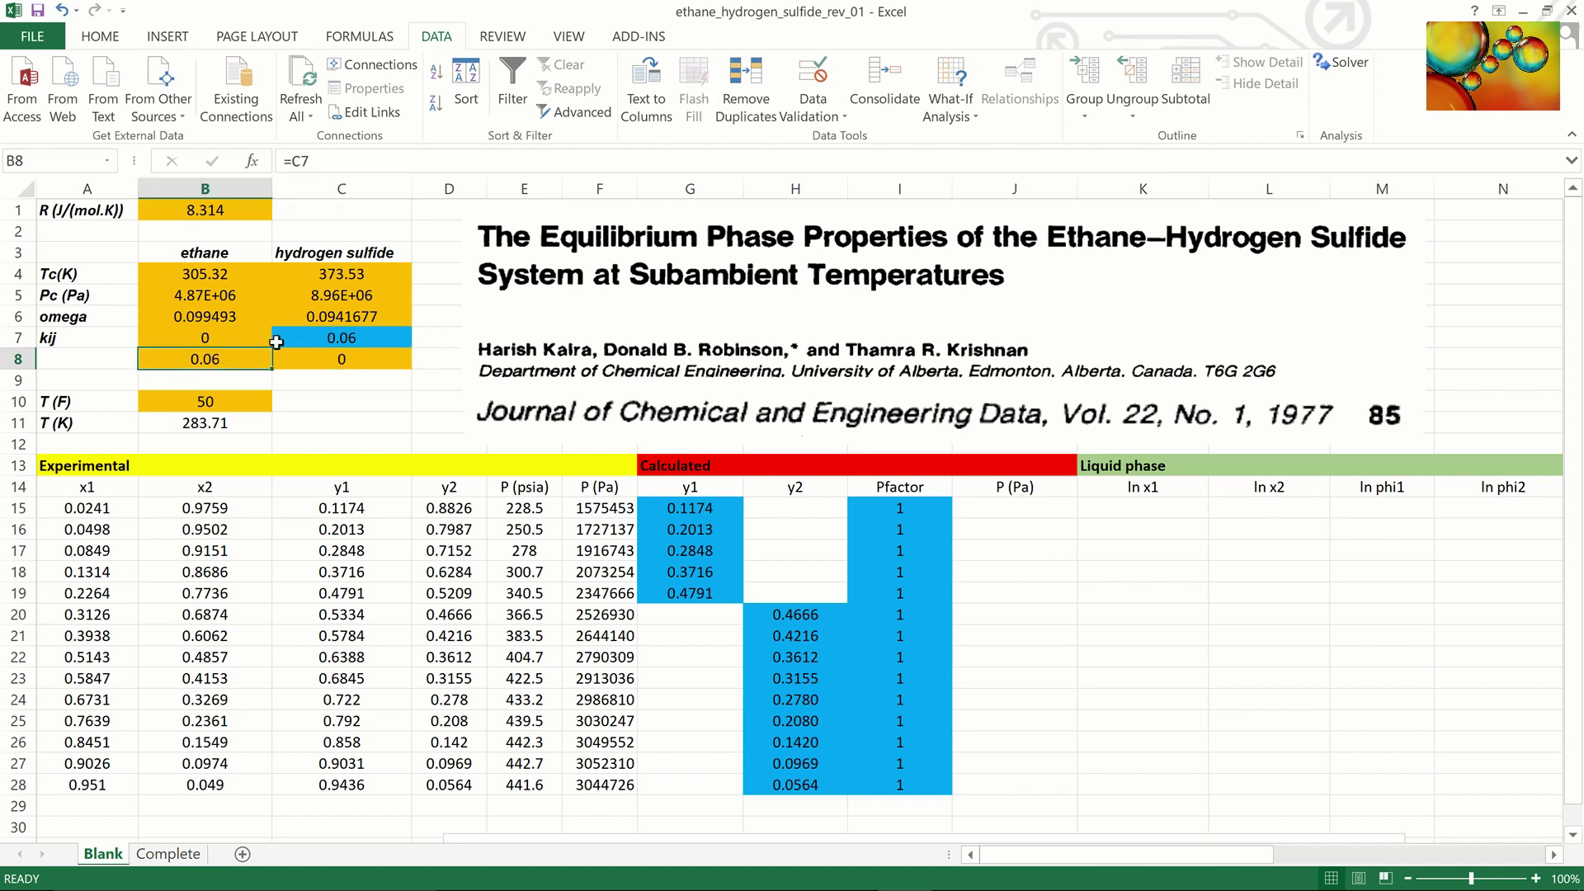
Set the kij value in C7 back to 0.05.
{"action": "left_click", "coordinate": [306, 337]}
{"action": "type", "text": "0.05"}
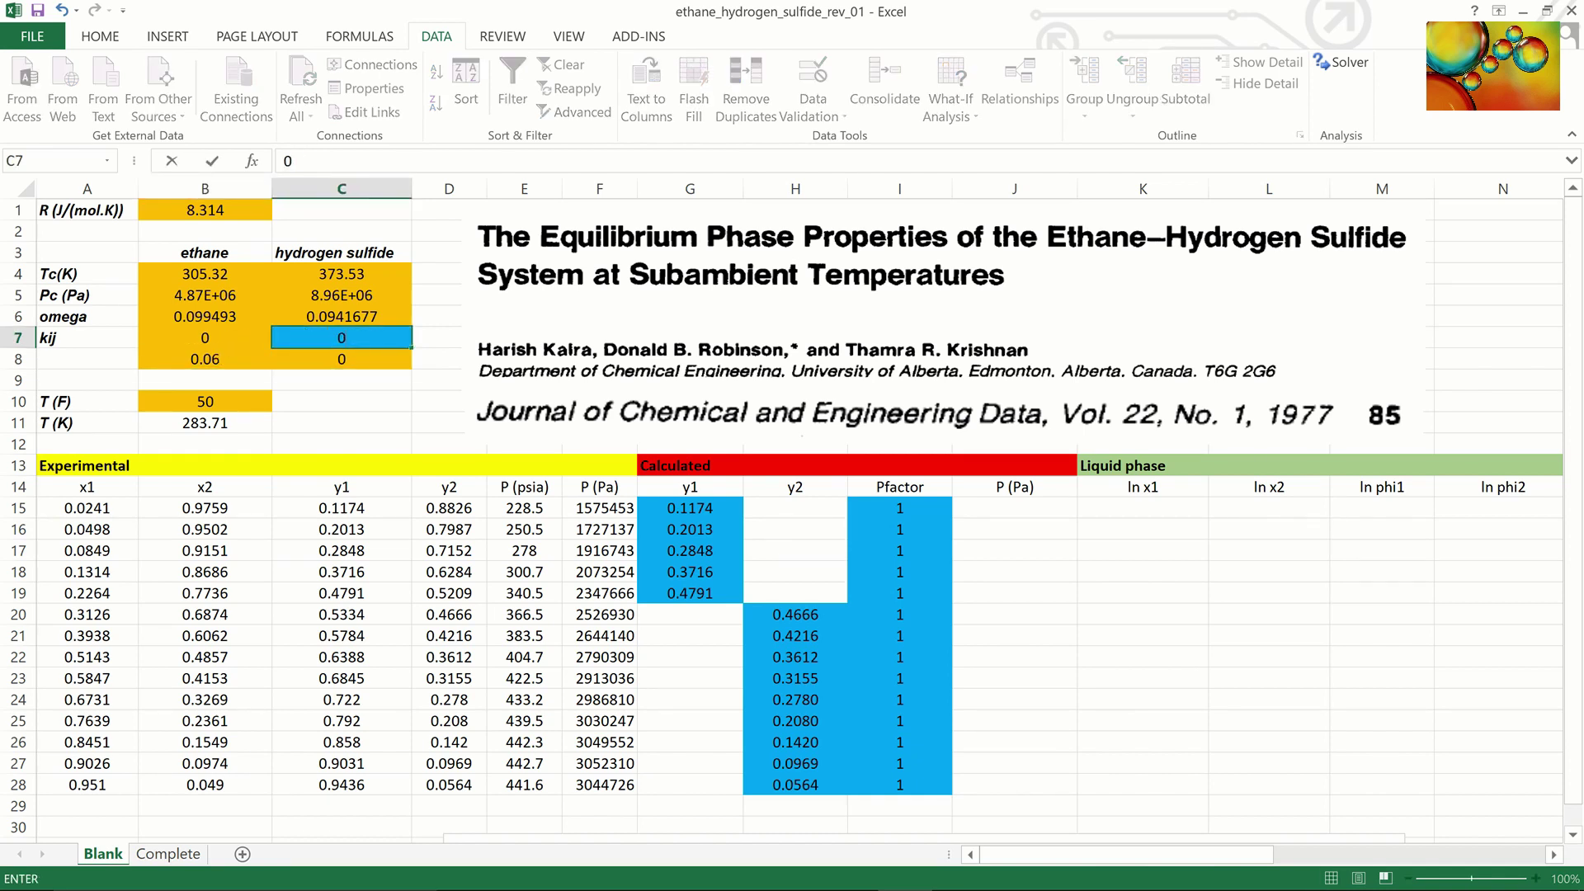
{"action": "left_click", "coordinate": [361, 397]}
Examine the temperature inputs and Kelvin conversion, the experimental data through P (Pa), and the blue initial guesses for calculated y1 and y2.
{"action": "left_click", "coordinate": [228, 403]}
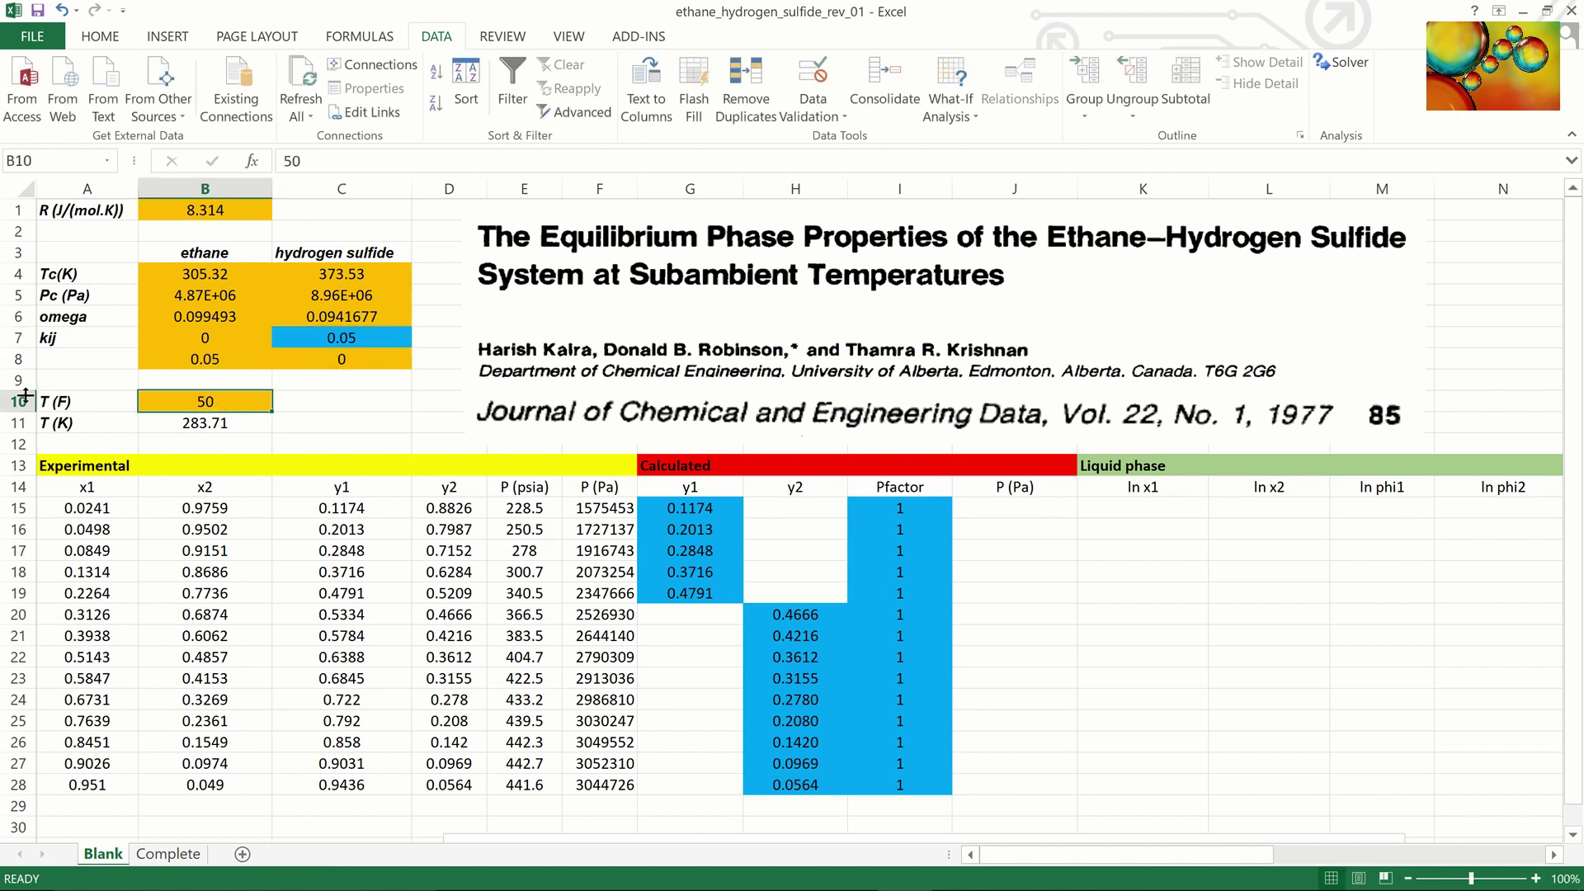
{"action": "left_click", "coordinate": [54, 425]}
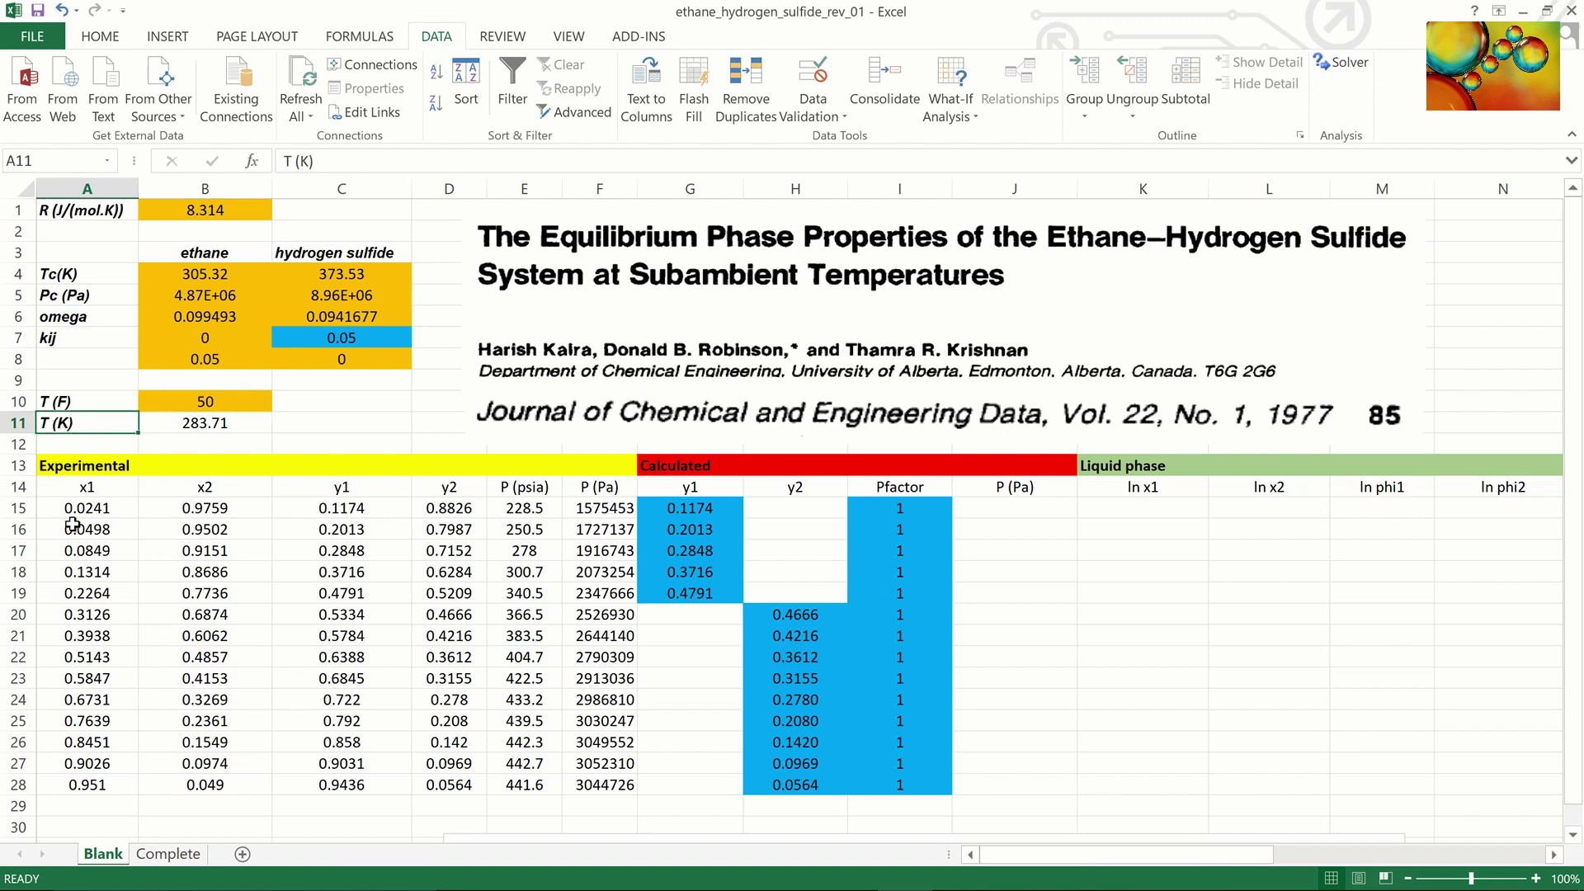
{"action": "left_click", "coordinate": [203, 424]}
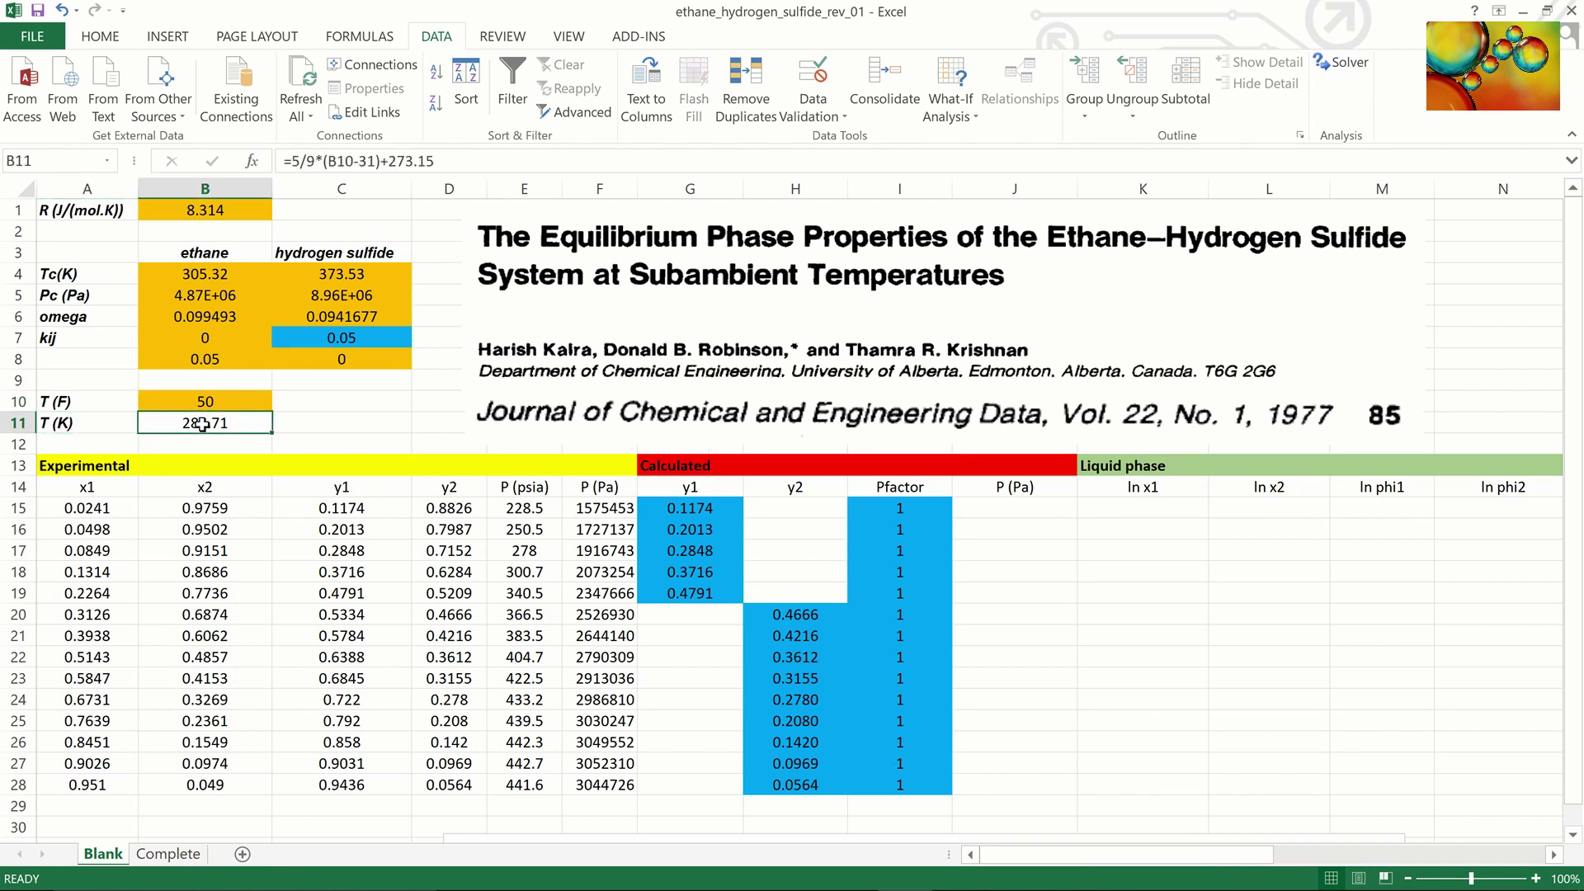
{"action": "left_click", "coordinate": [85, 493]}
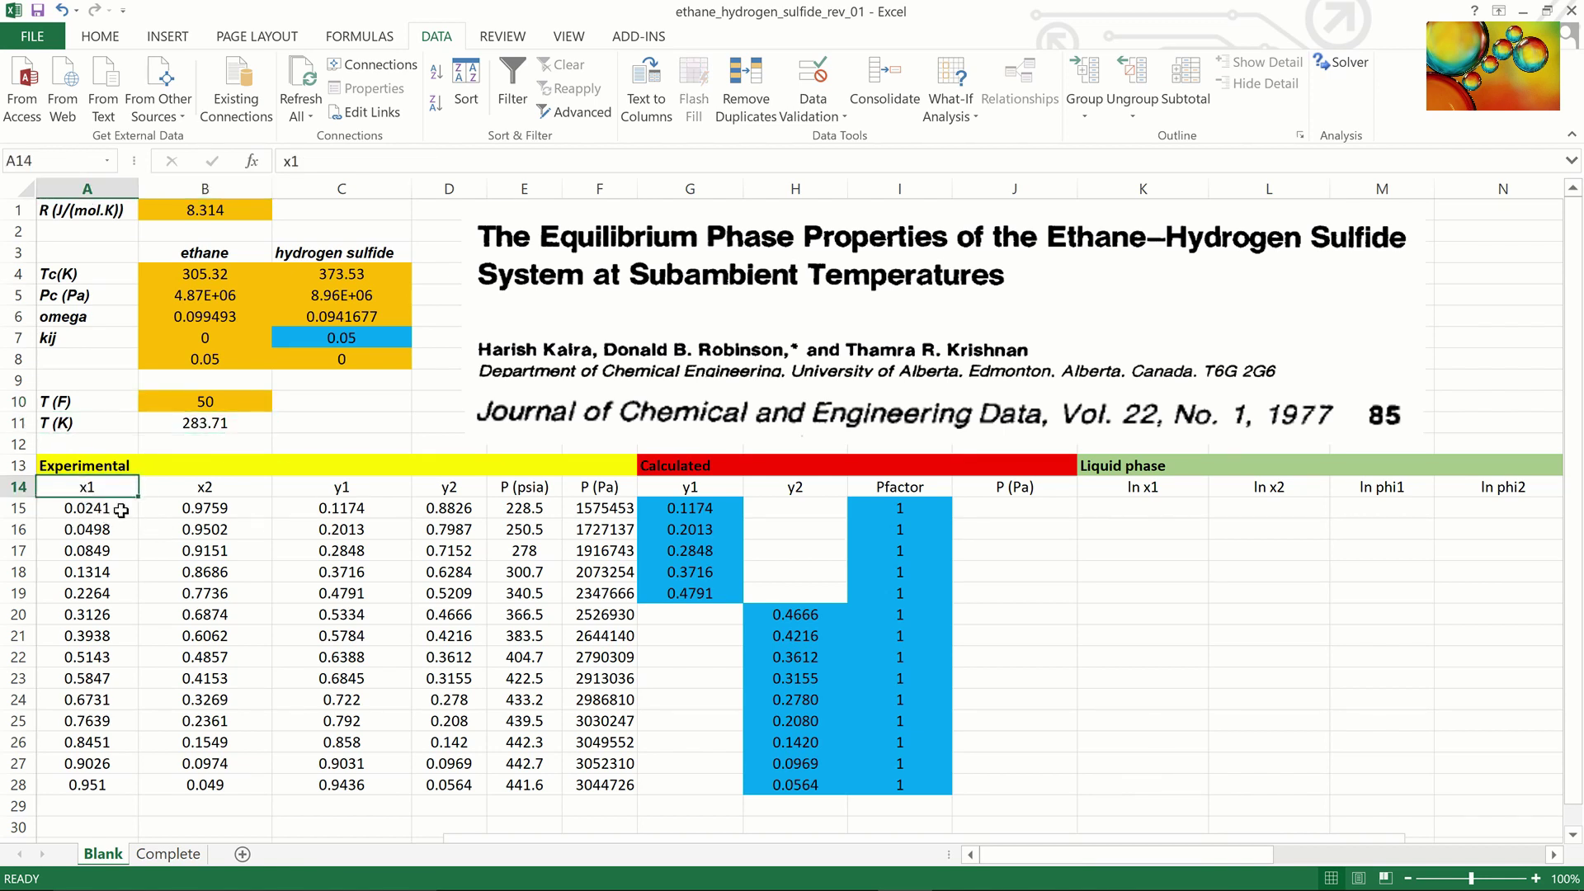
{"action": "left_click_drag", "start_coordinate": [121, 510], "coordinate": [493, 778]}
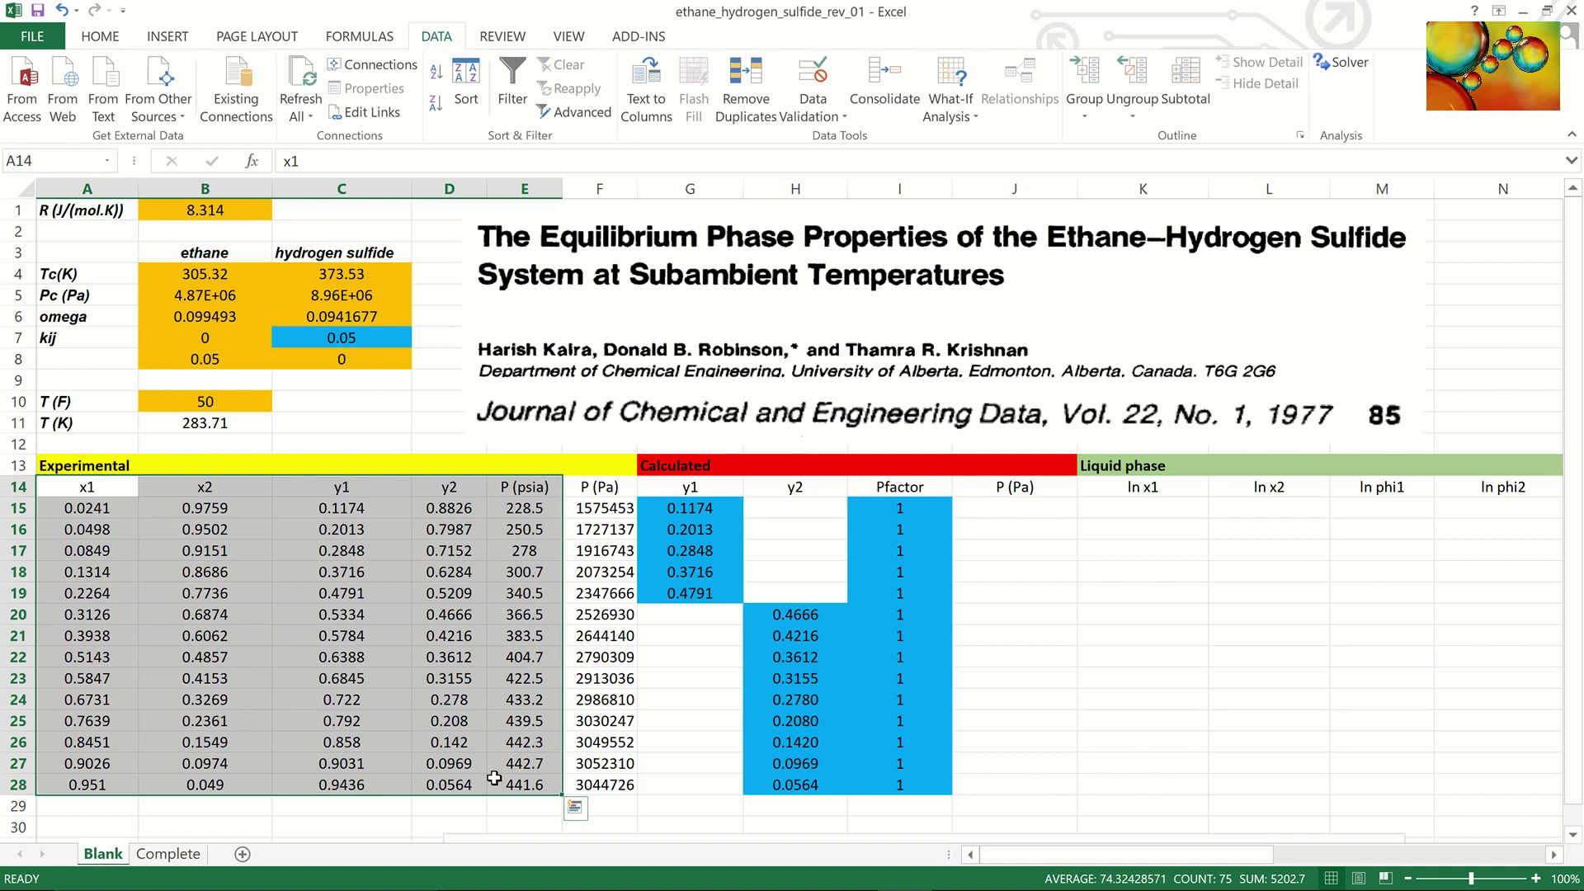
{"action": "left_click_drag", "start_coordinate": [600, 486], "coordinate": [593, 780]}
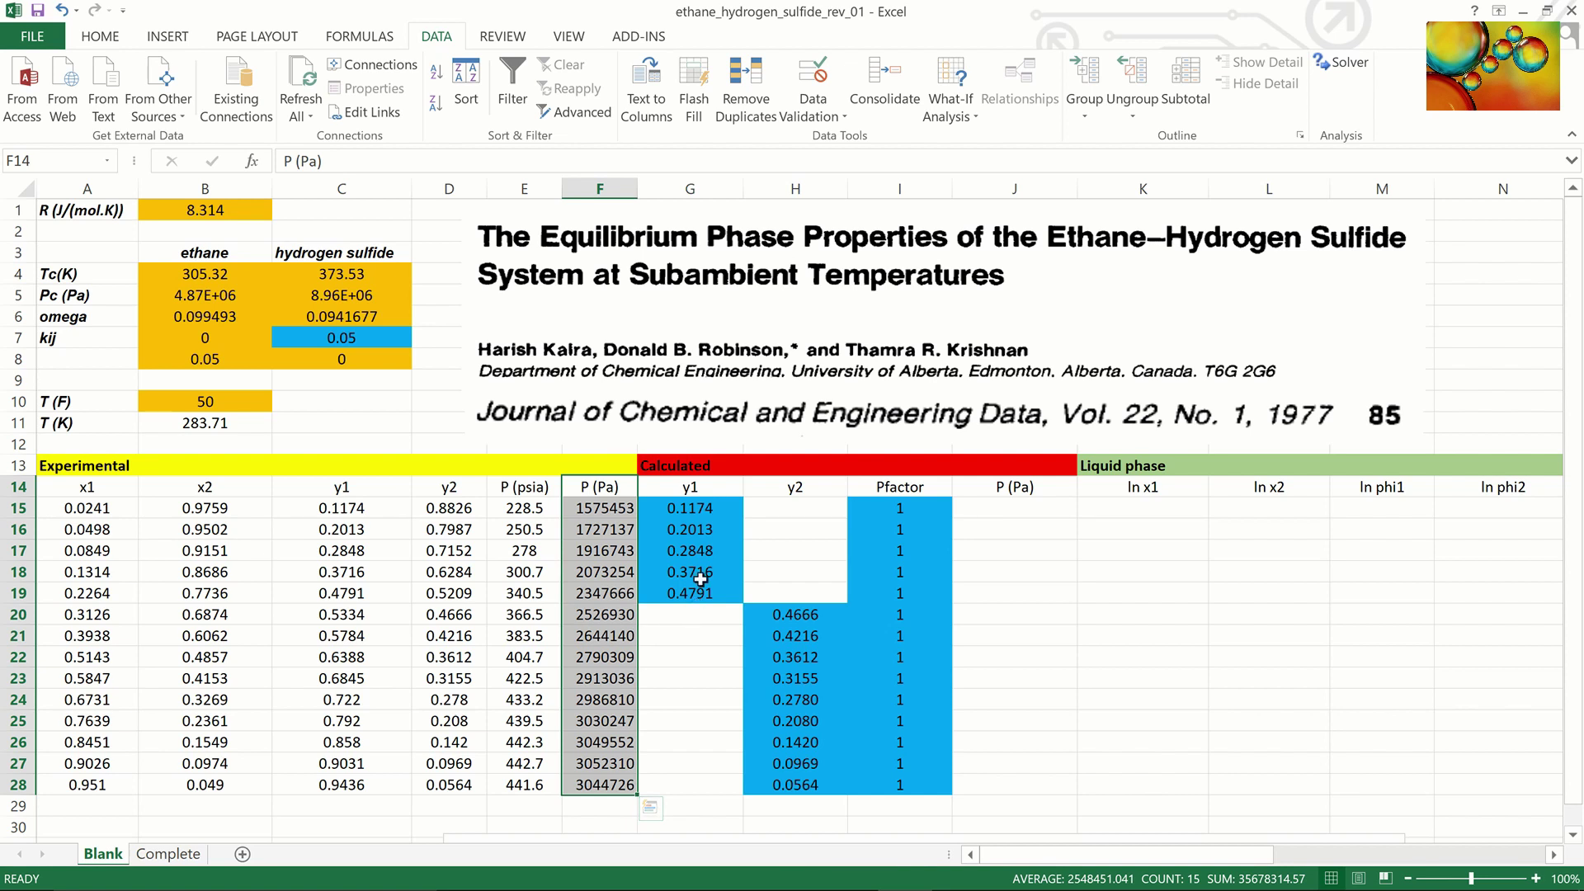
{"action": "left_click", "coordinate": [701, 529]}
{"action": "left_click", "coordinate": [698, 510]}
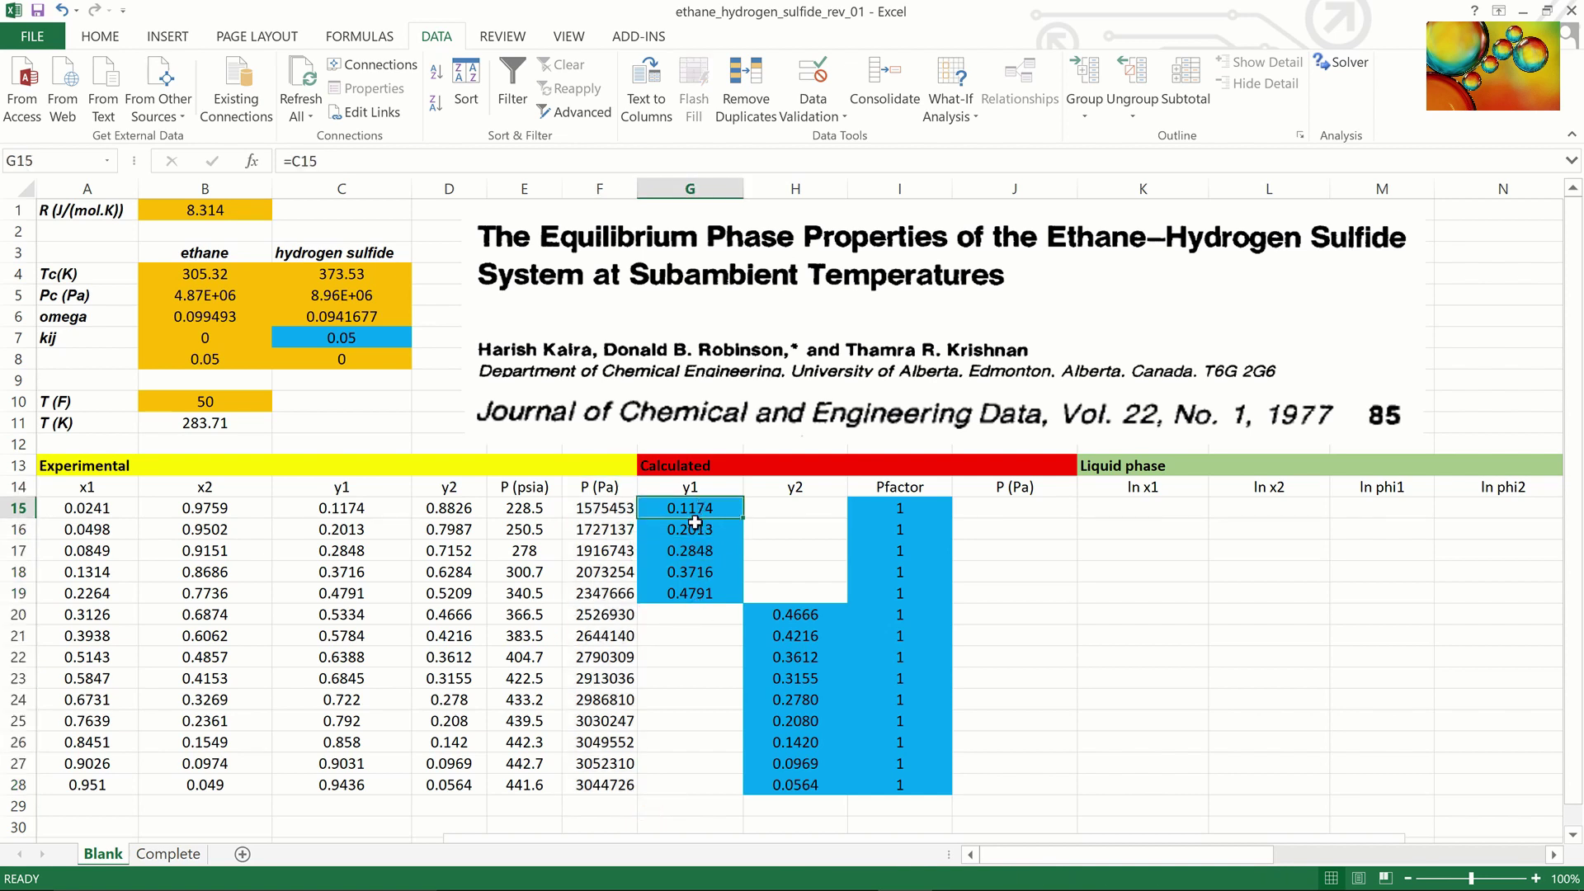
{"action": "left_click_drag", "start_coordinate": [695, 522], "coordinate": [673, 592]}
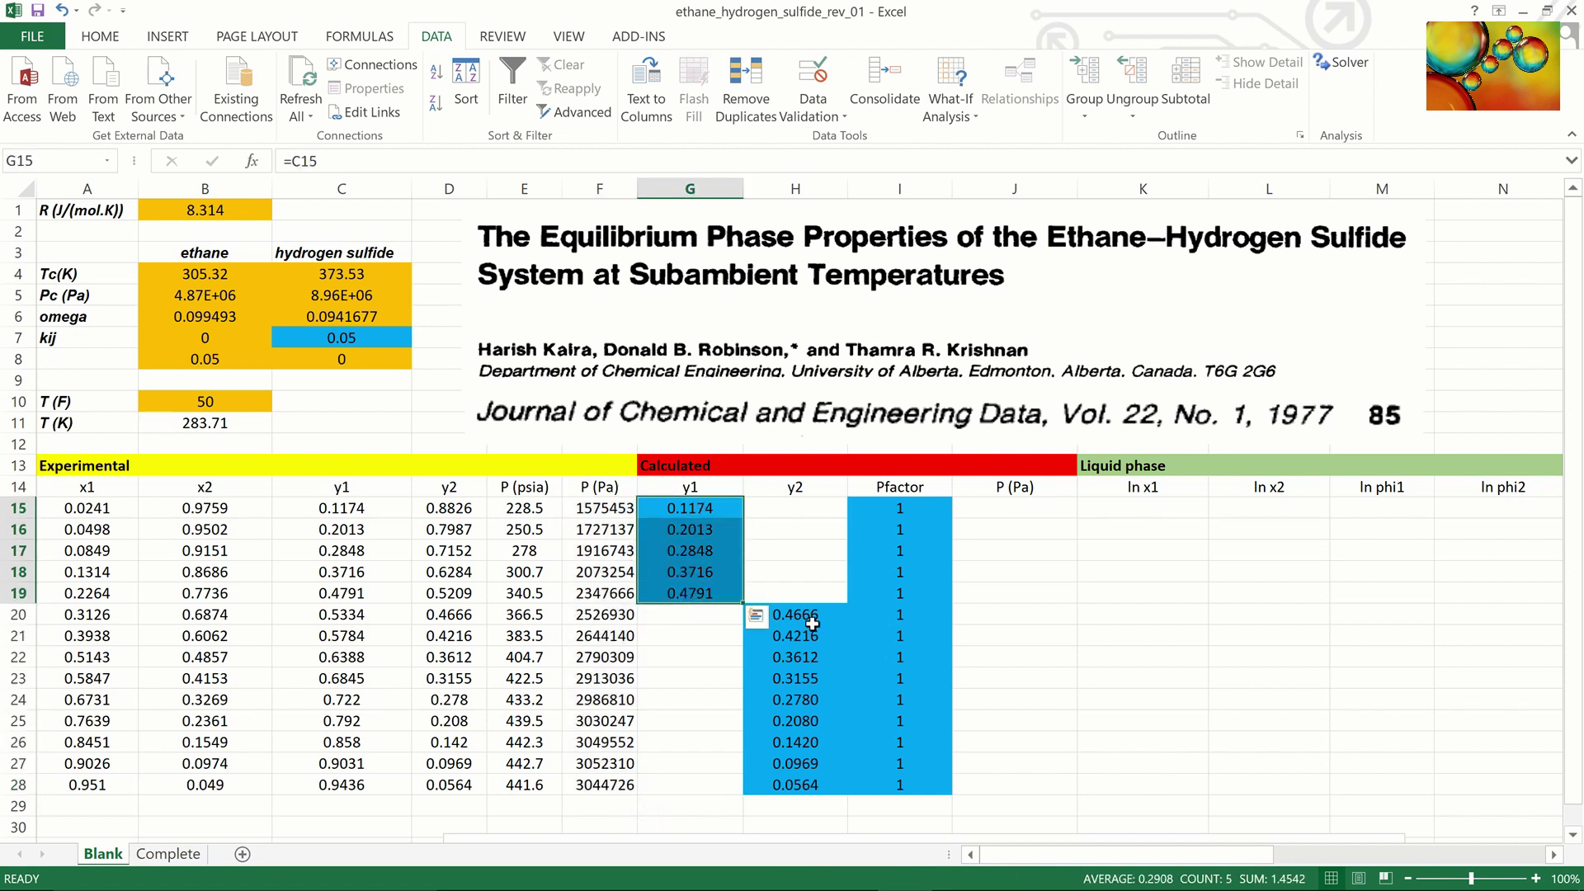
{"action": "left_click_drag", "start_coordinate": [812, 624], "coordinate": [790, 781]}
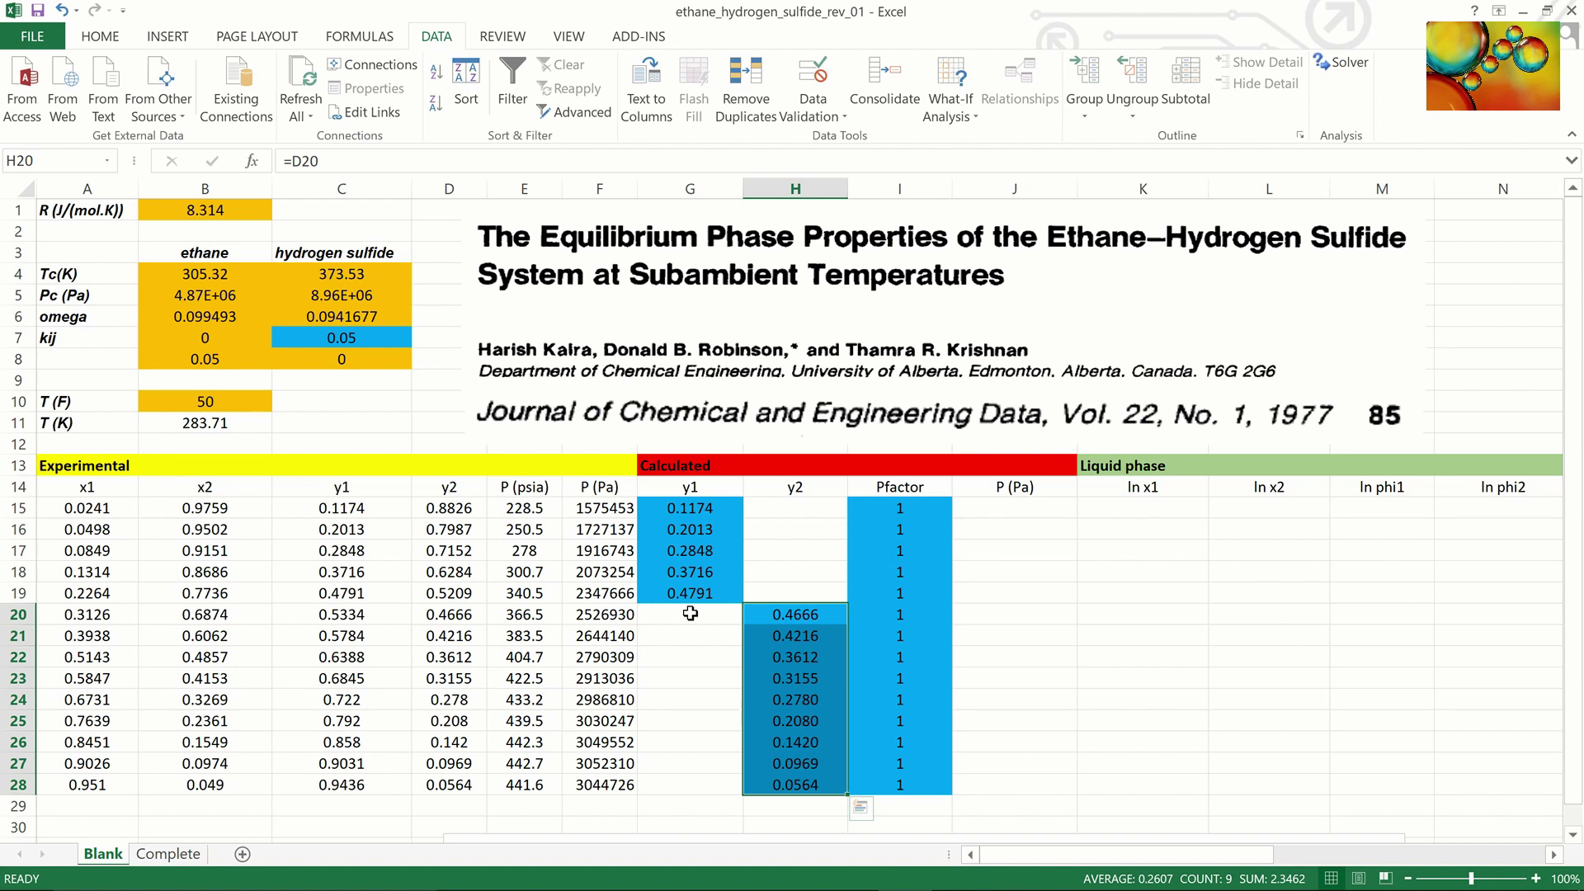
Calculate y1 in G20 with the formula =1-H20 and fill it down through G28.
{"action": "left_click", "coordinate": [689, 614]}
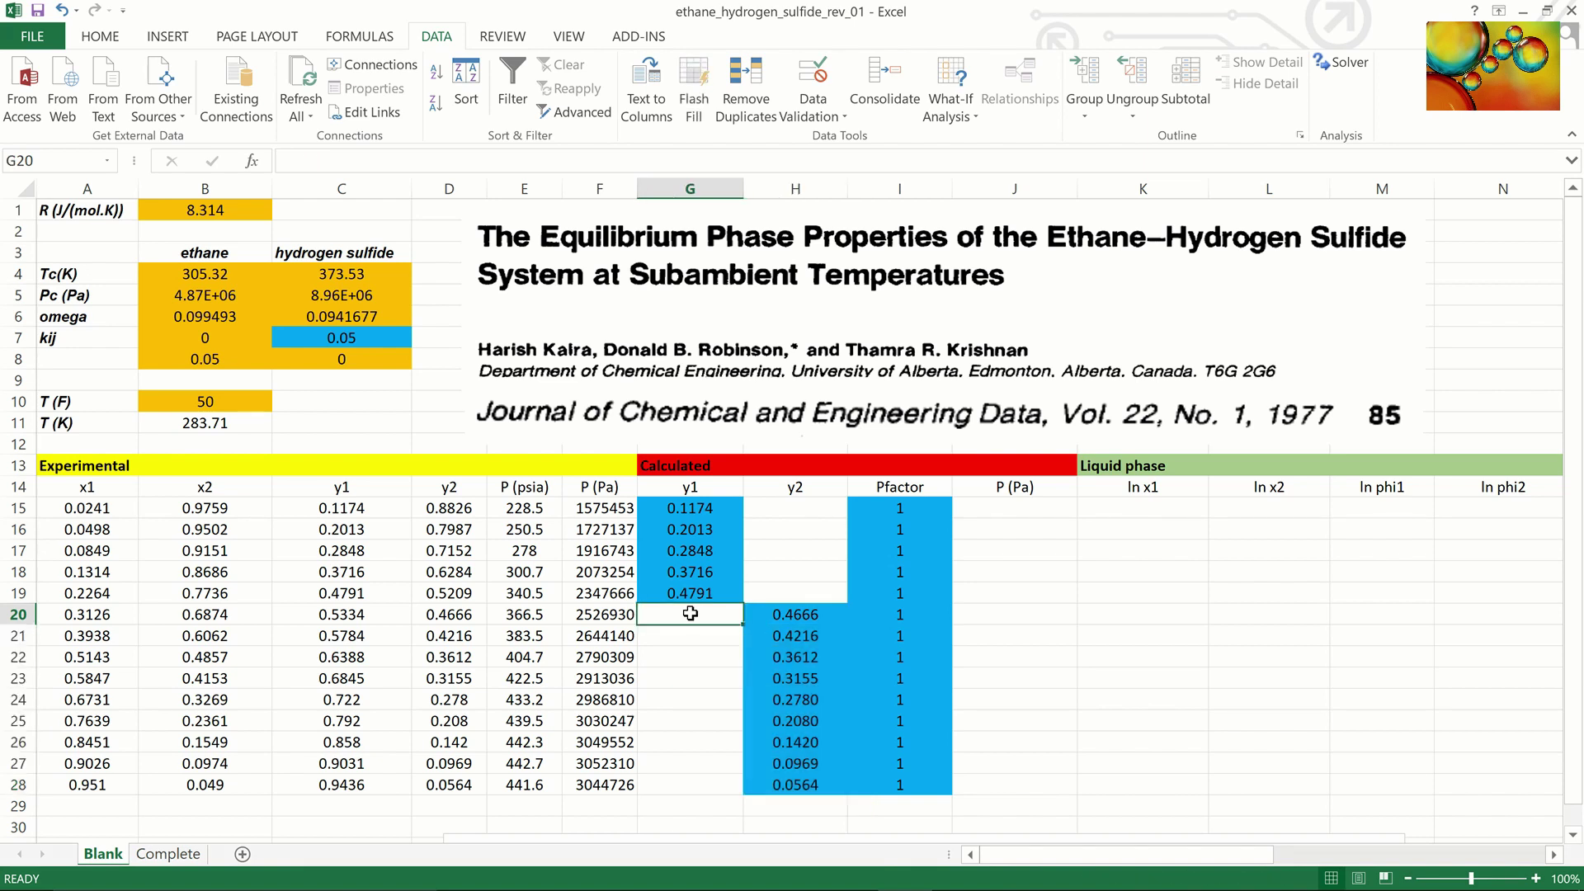
{"action": "type", "text": "="}
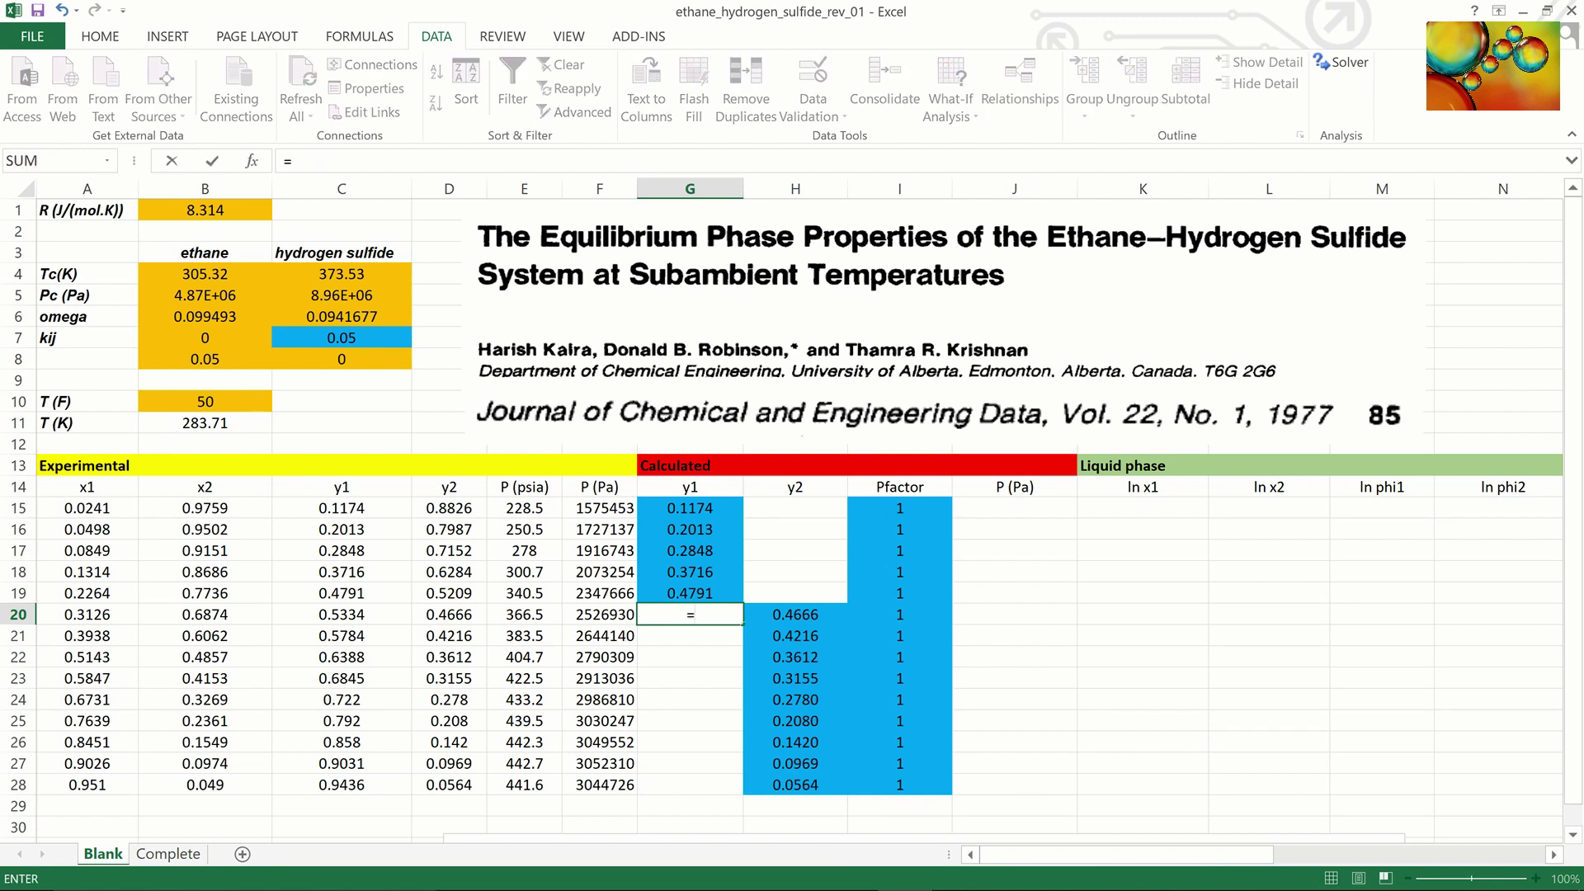
{"action": "type", "text": "1-"}
{"action": "left_click", "coordinate": [807, 617]}
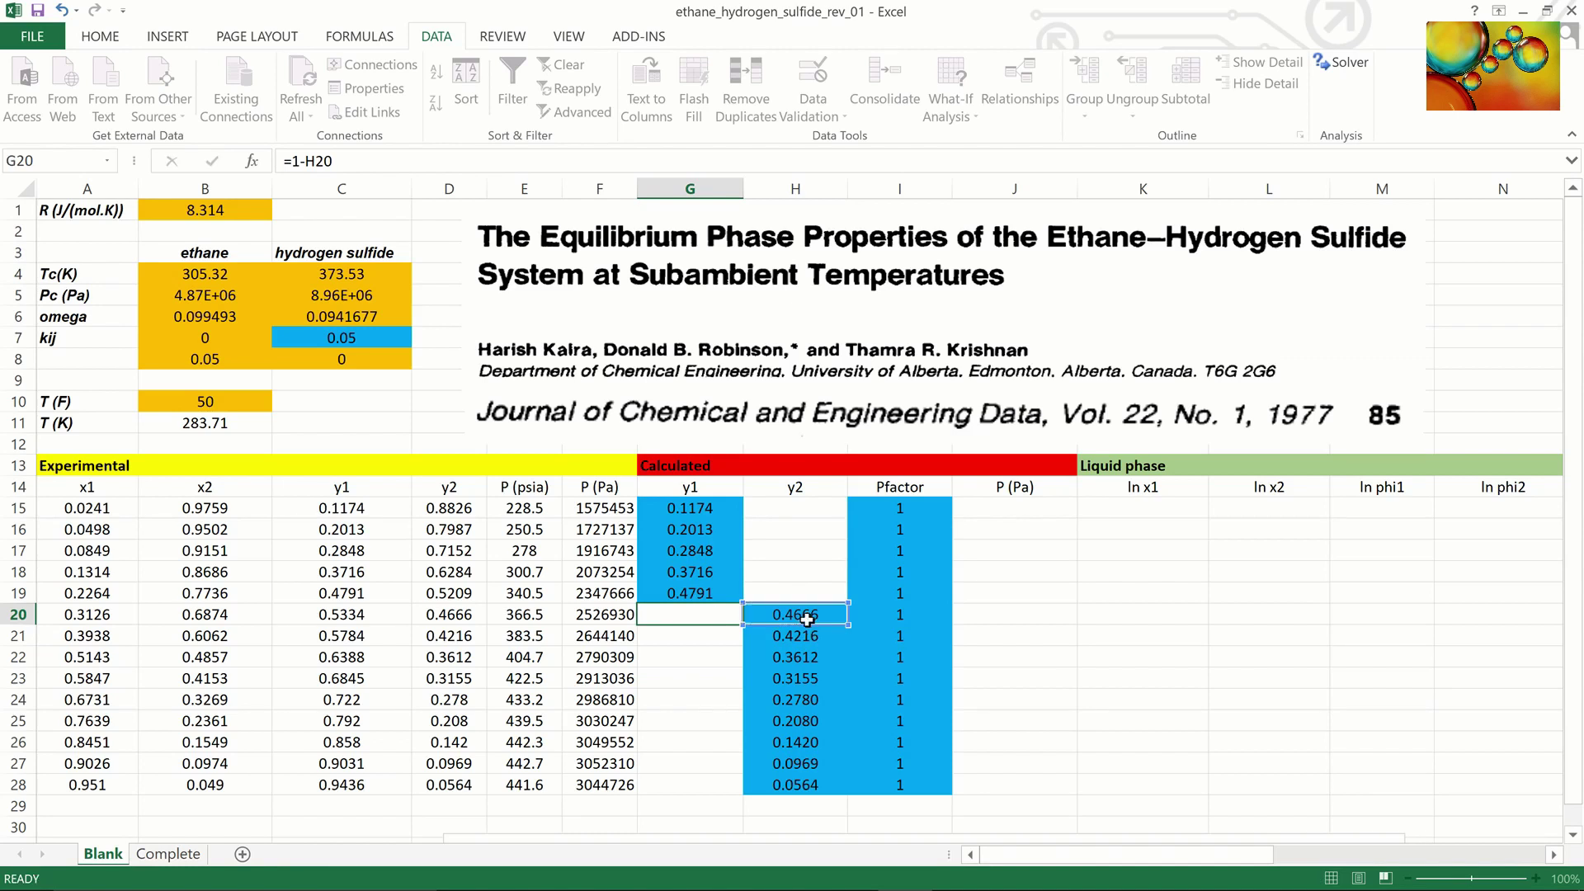
{"action": "key", "text": "Return"}
{"action": "left_click", "coordinate": [730, 615]}
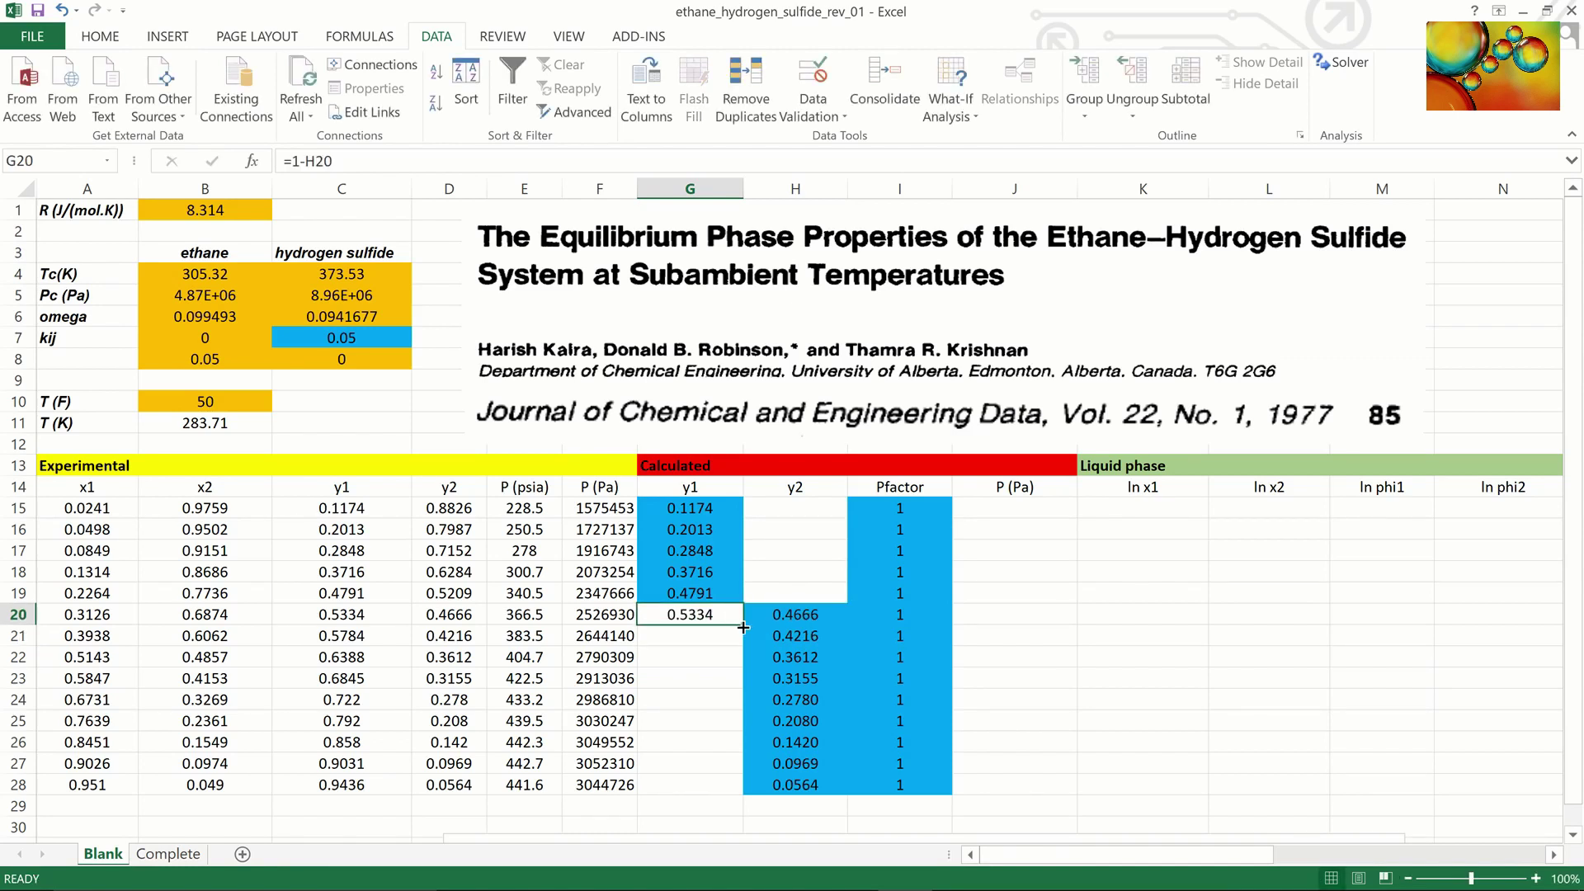
{"action": "double_click", "coordinate": [742, 626]}
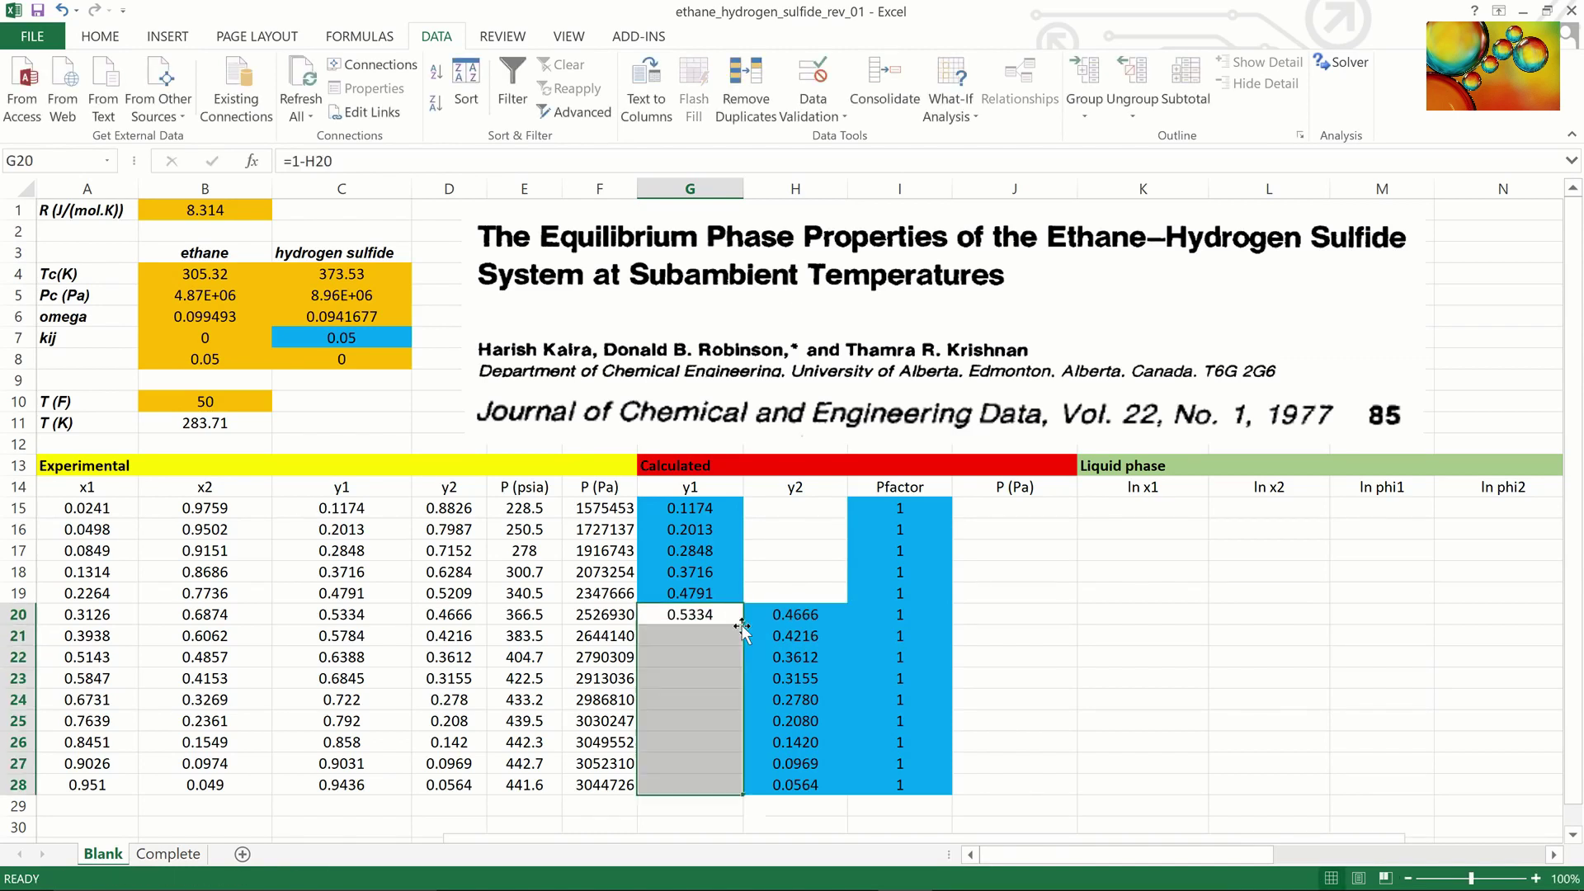
Calculate y2 in H15 with the formula =1-G15 and fill it down through H19.
{"action": "left_click", "coordinate": [794, 509]}
{"action": "type", "text": "=1-"}
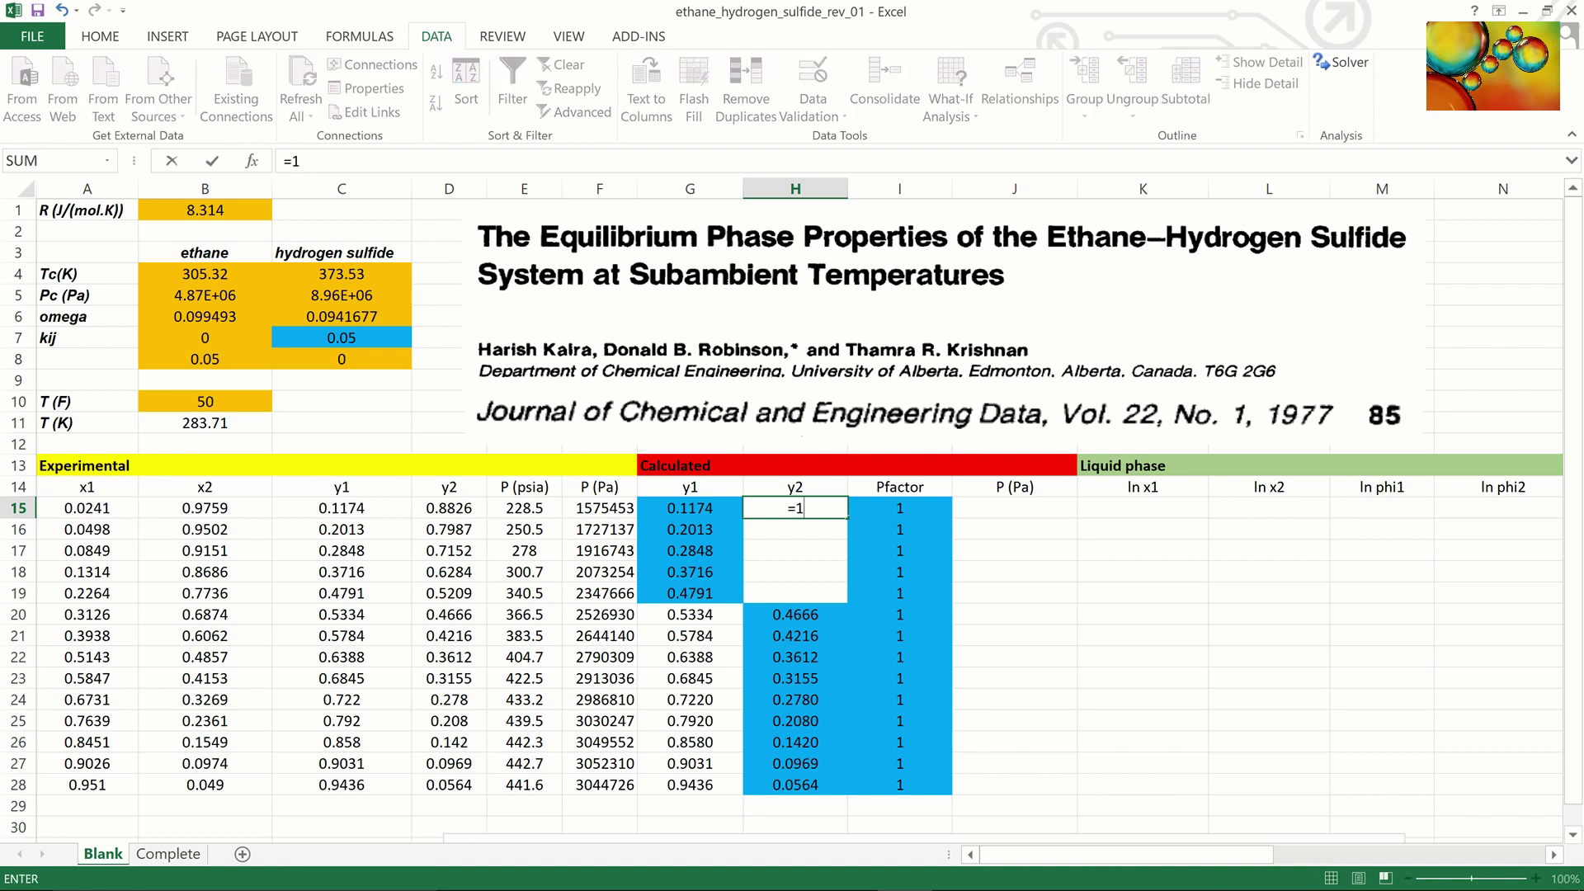
{"action": "left_click", "coordinate": [692, 505]}
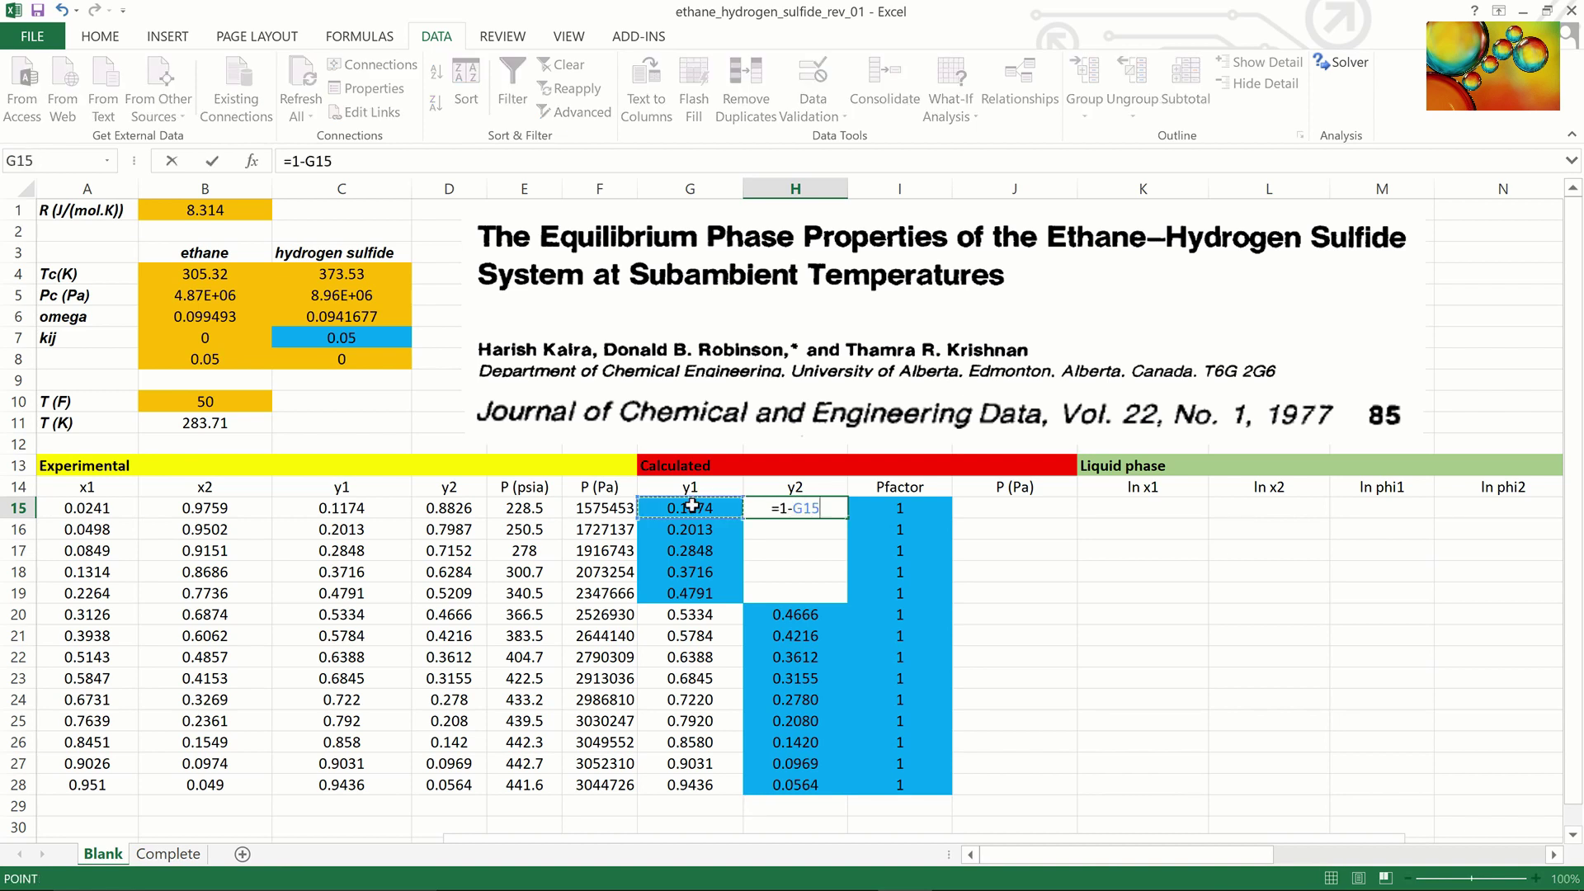
{"action": "key", "text": "Return"}
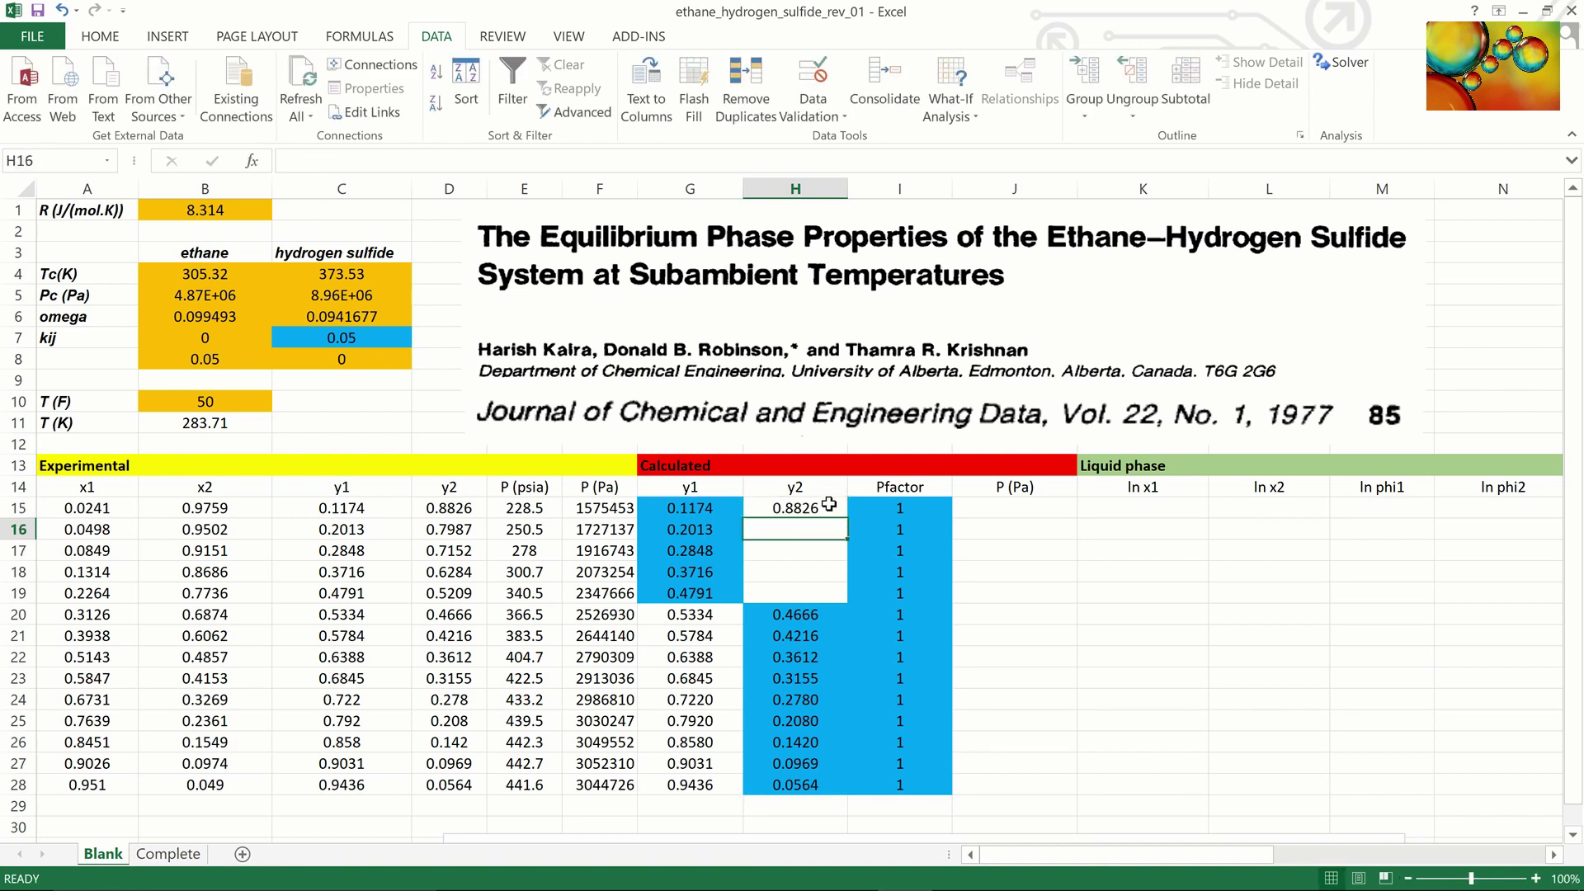
{"action": "left_click", "coordinate": [842, 510]}
{"action": "left_click_drag", "start_coordinate": [845, 518], "coordinate": [841, 597]}
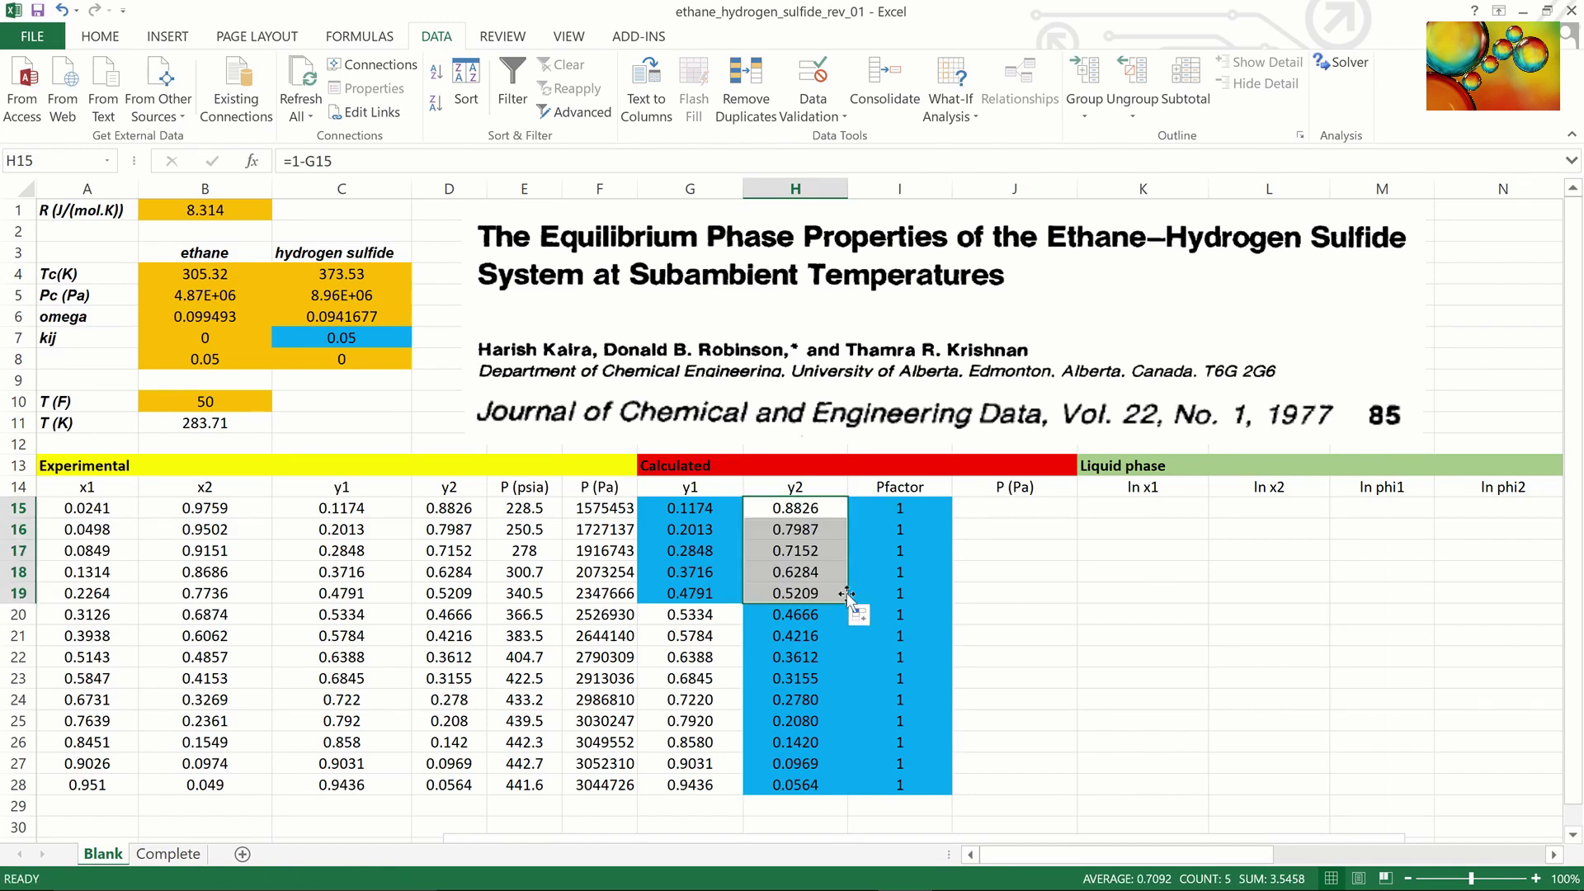
Calculate the pressure in J15 from the Pfactor and experimental pressure as =I15*F15, and fill it down through J28.
{"action": "left_click", "coordinate": [971, 510]}
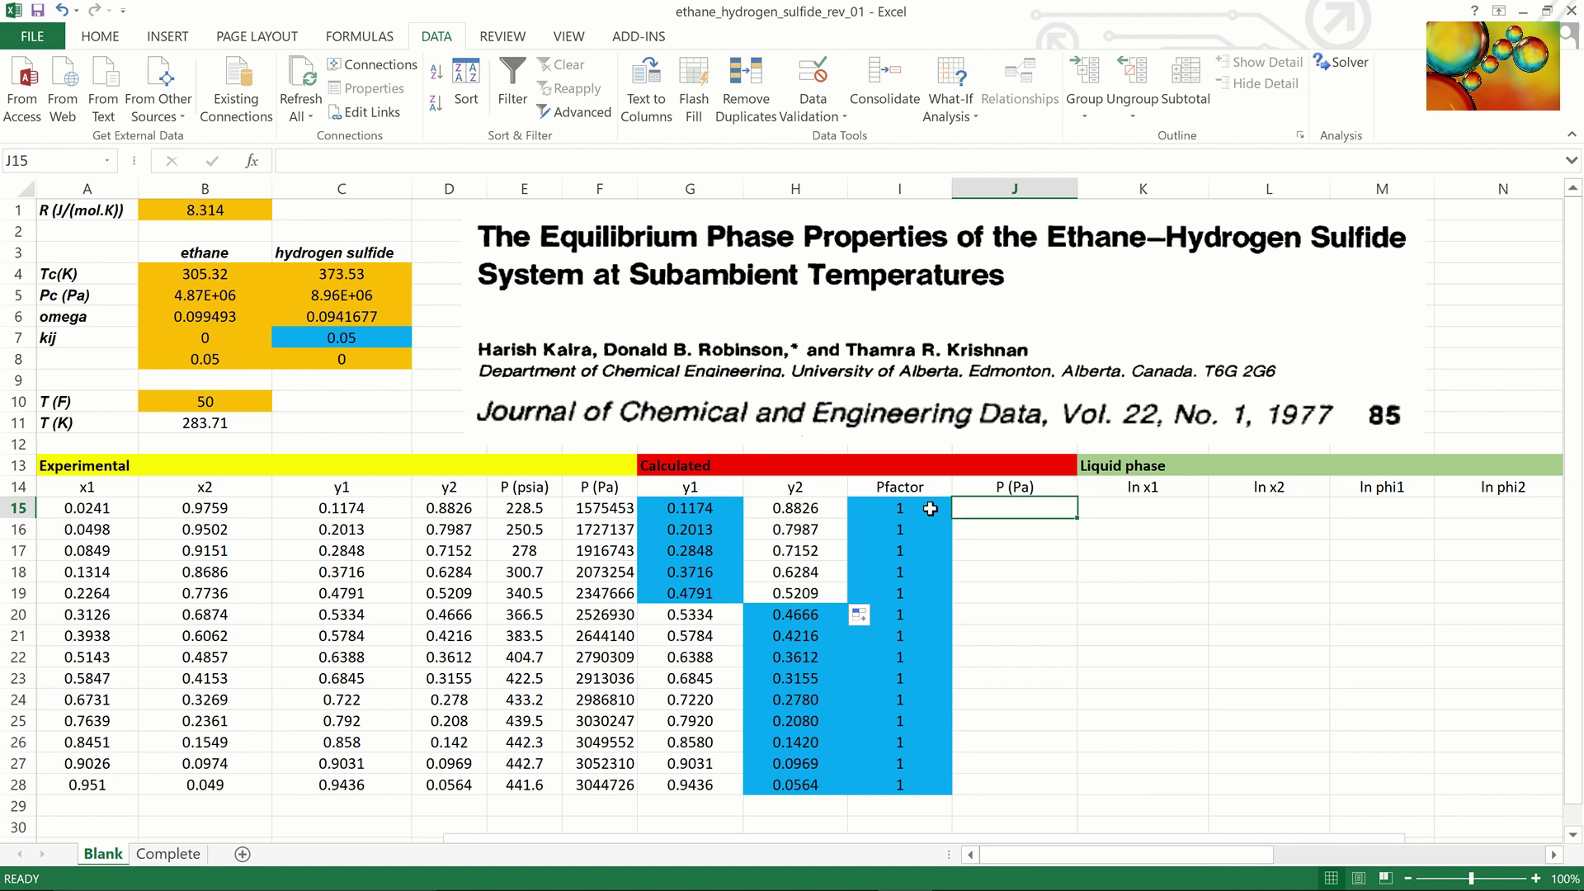
{"action": "left_click_drag", "start_coordinate": [929, 509], "coordinate": [932, 784]}
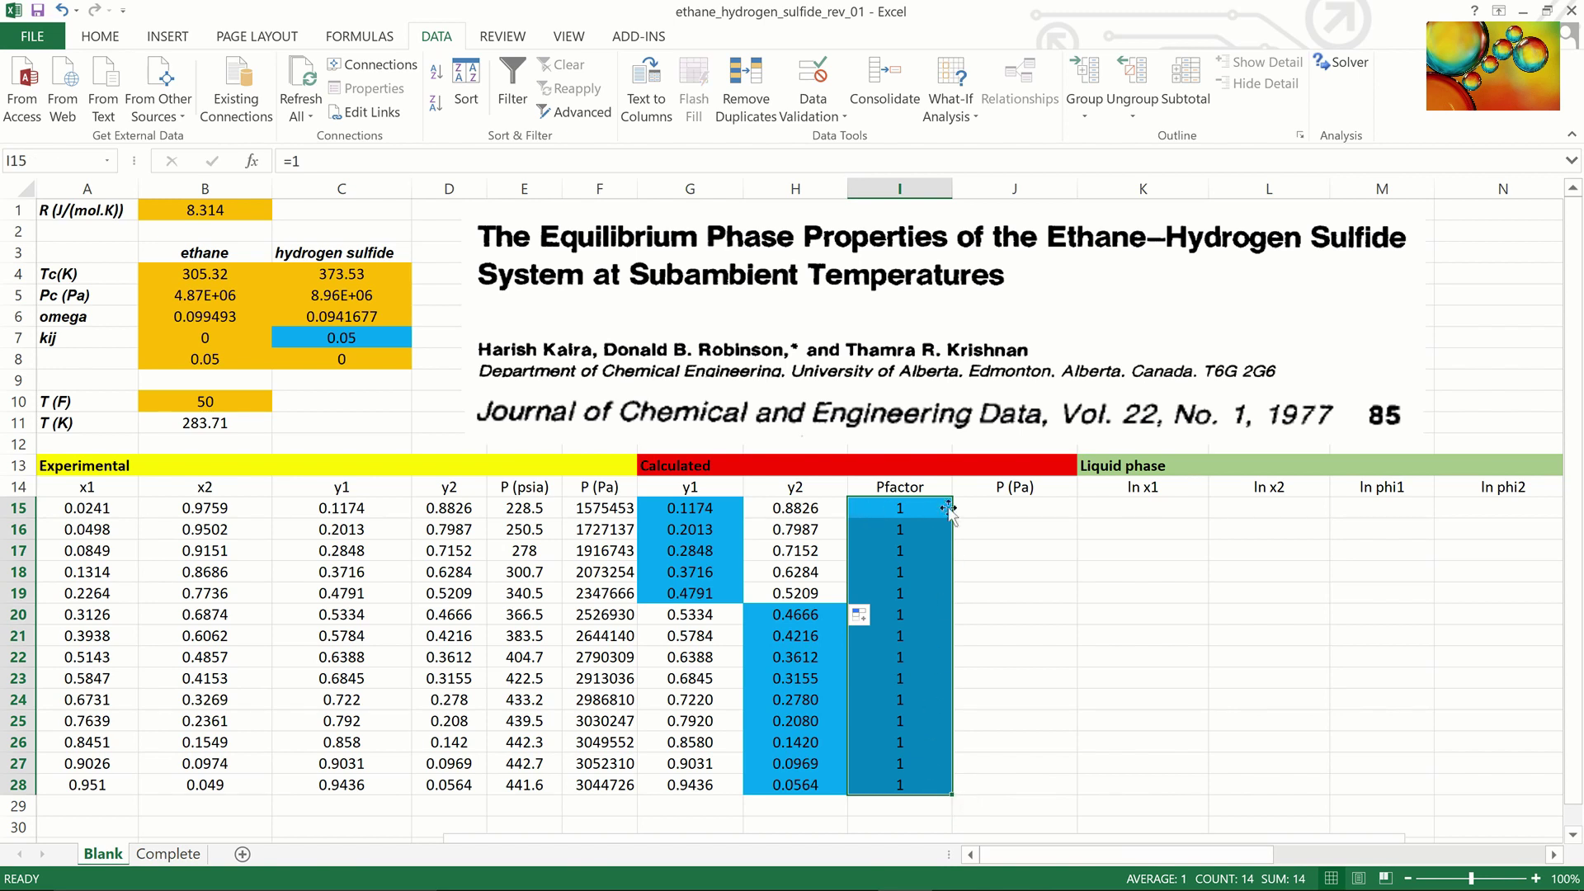
{"action": "left_click", "coordinate": [997, 508]}
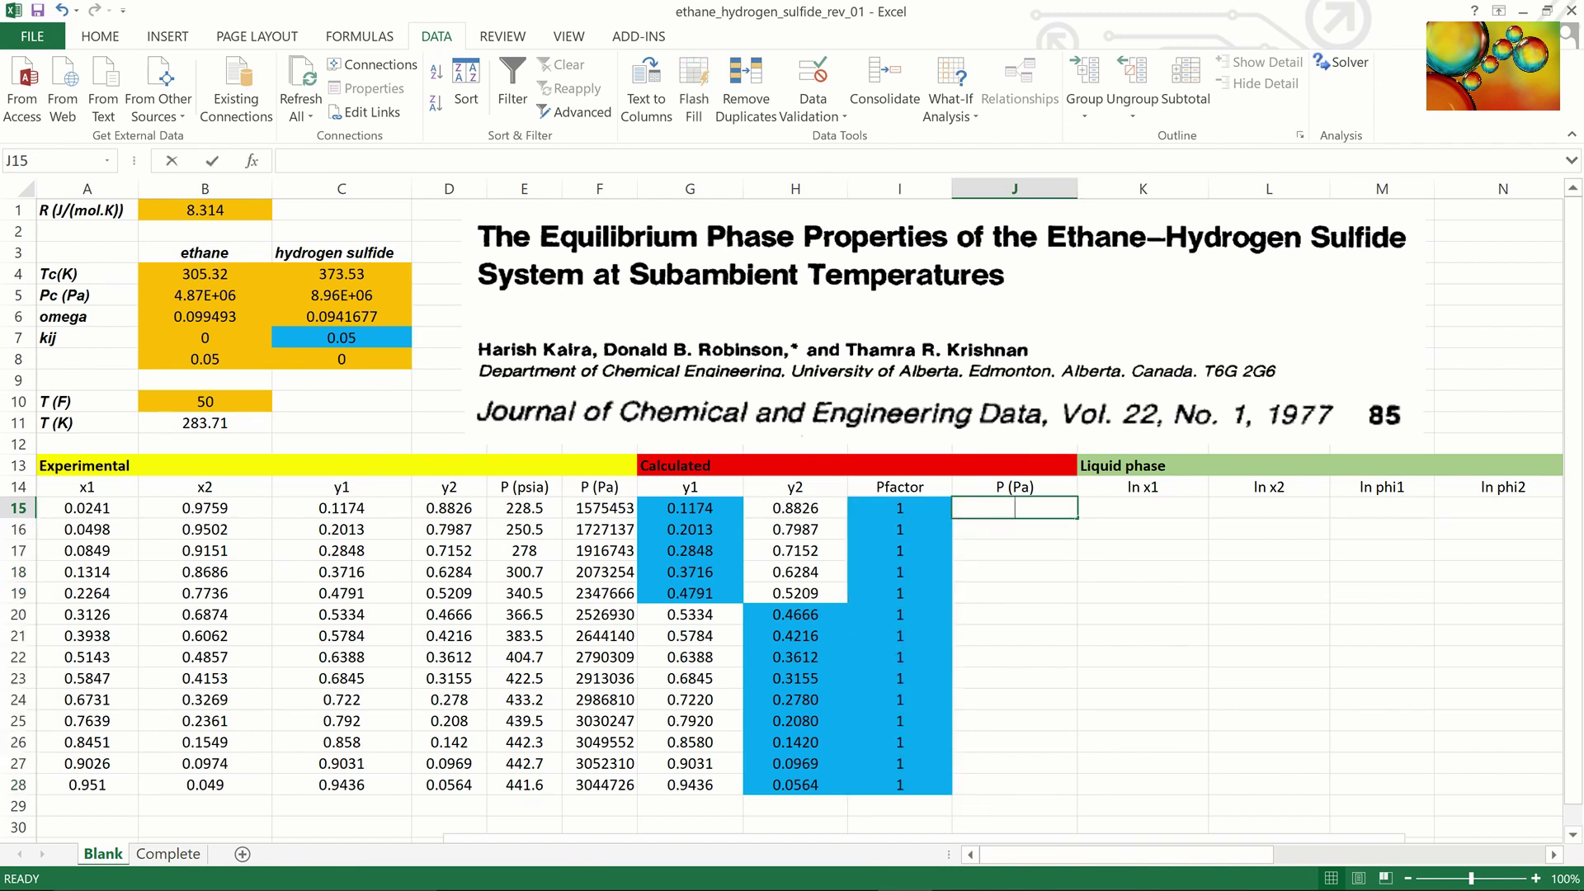
{"action": "type", "text": "="}
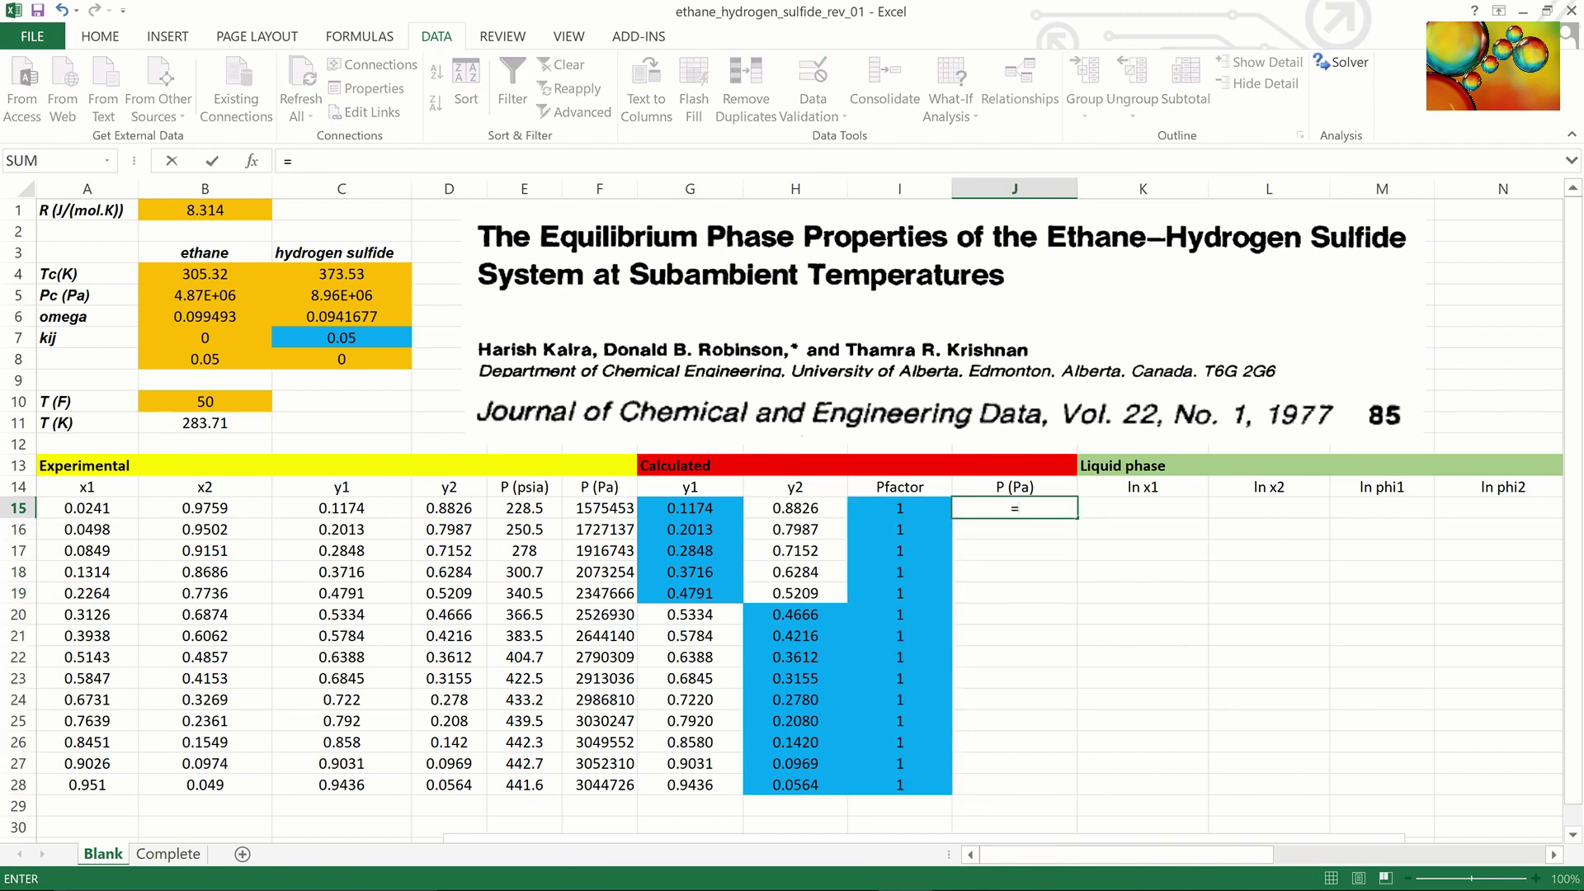
{"action": "left_click", "coordinate": [915, 506]}
{"action": "type", "text": "*"}
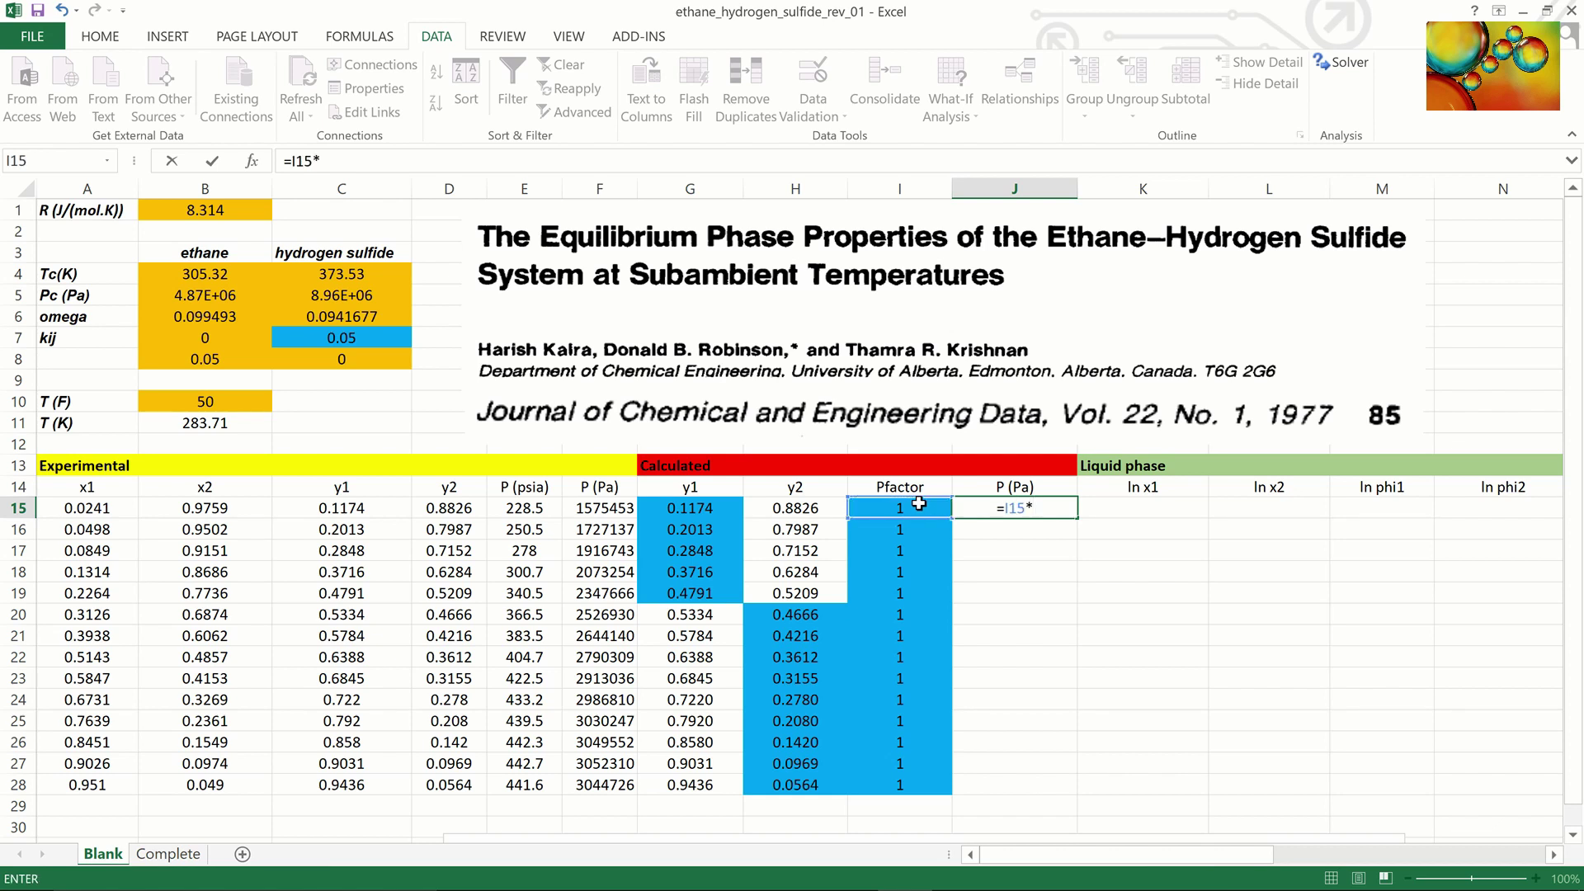
{"action": "left_click", "coordinate": [596, 508]}
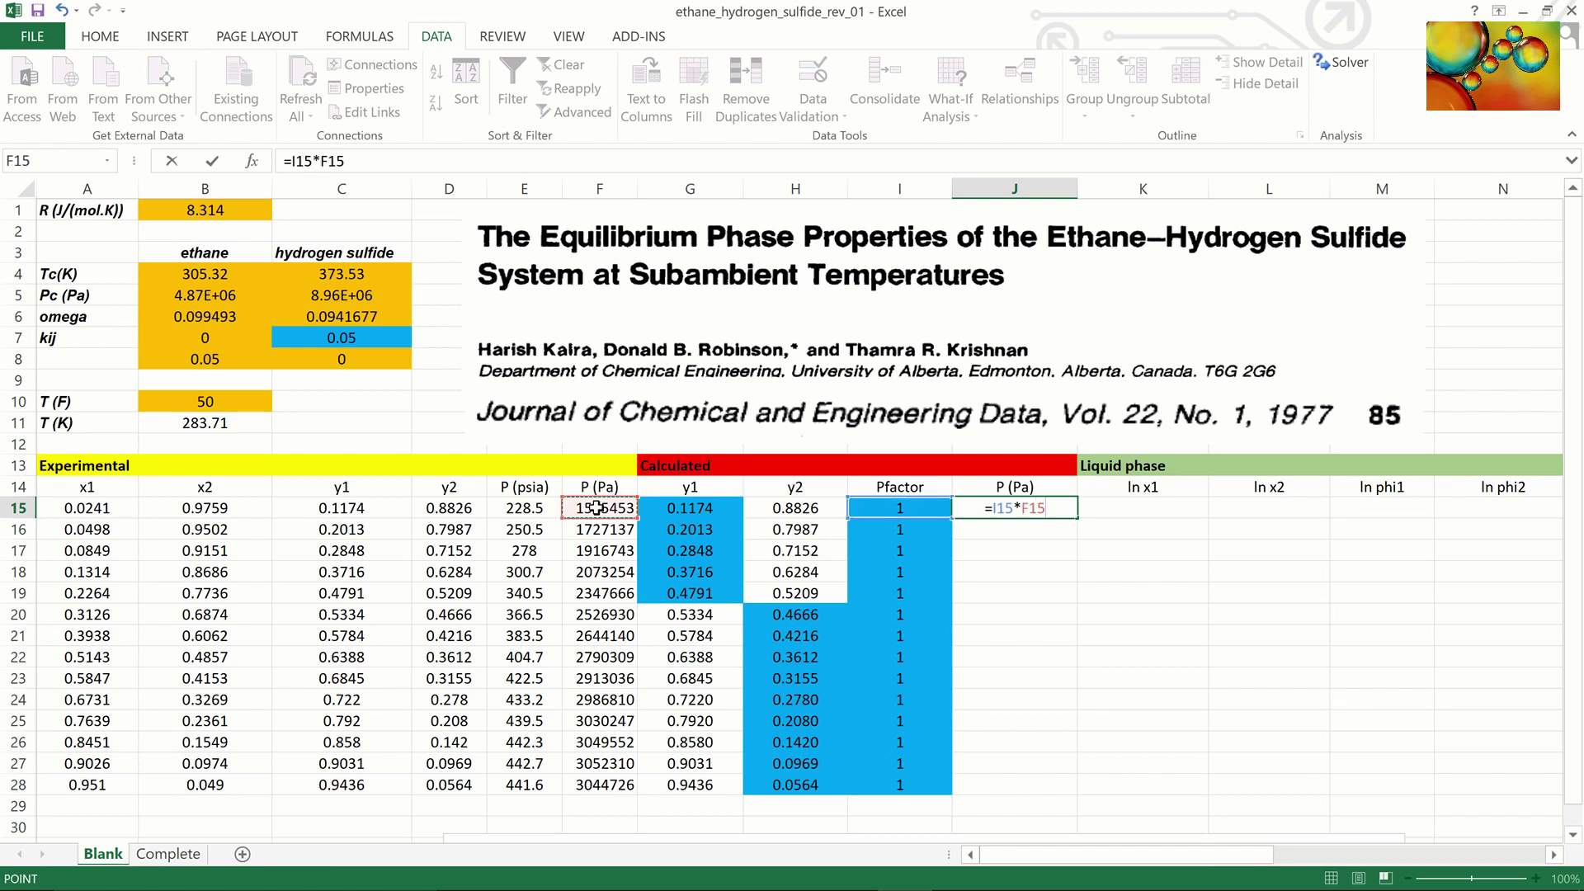
{"action": "key", "text": "Return"}
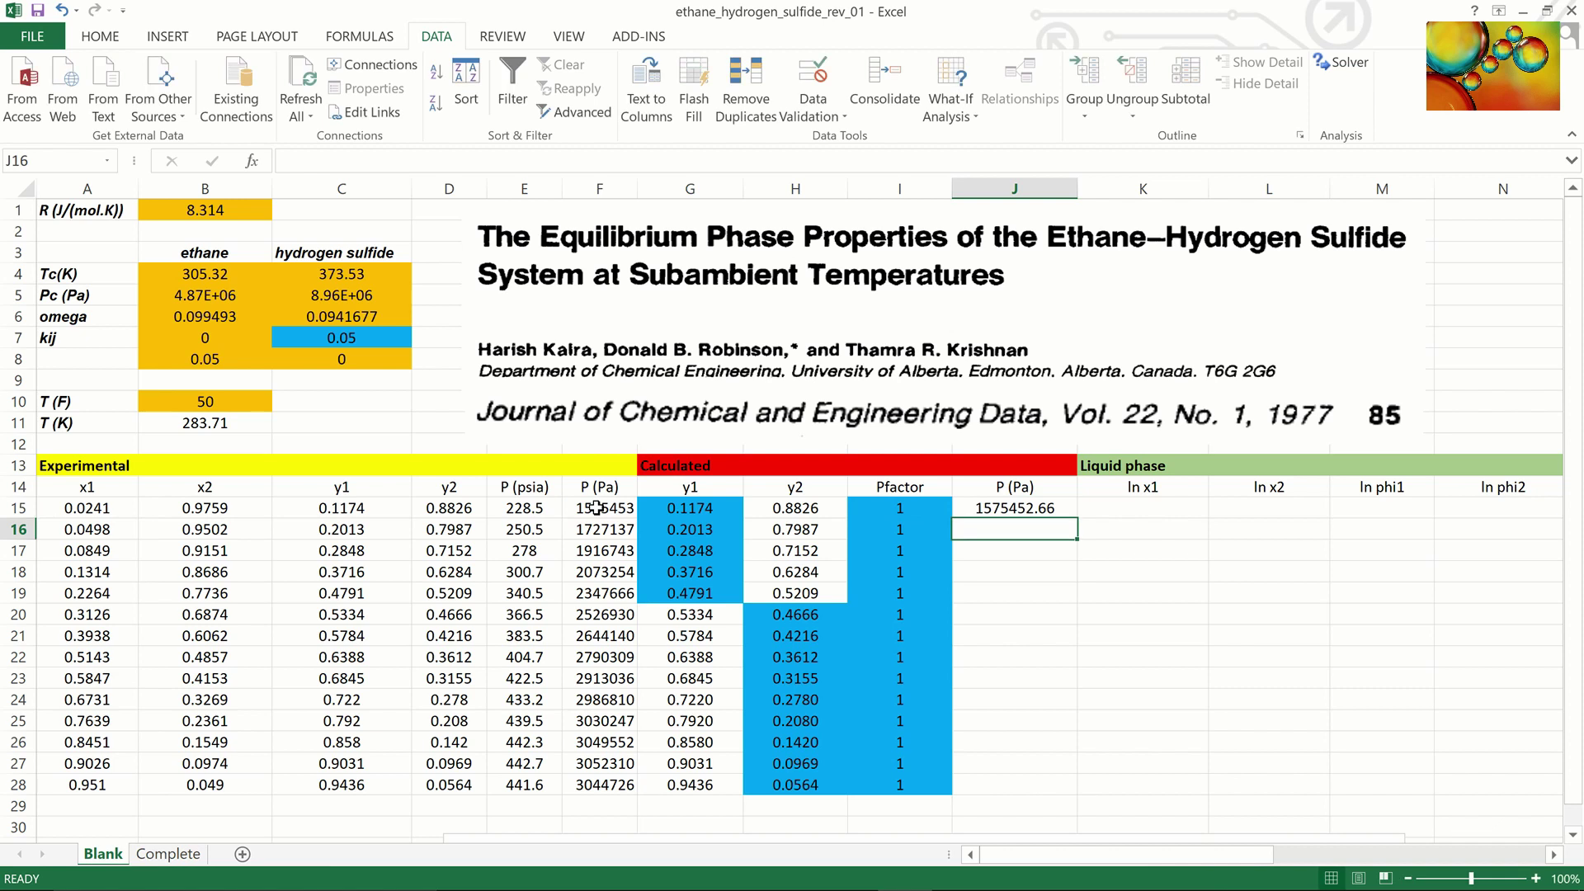
{"action": "left_click", "coordinate": [1056, 506]}
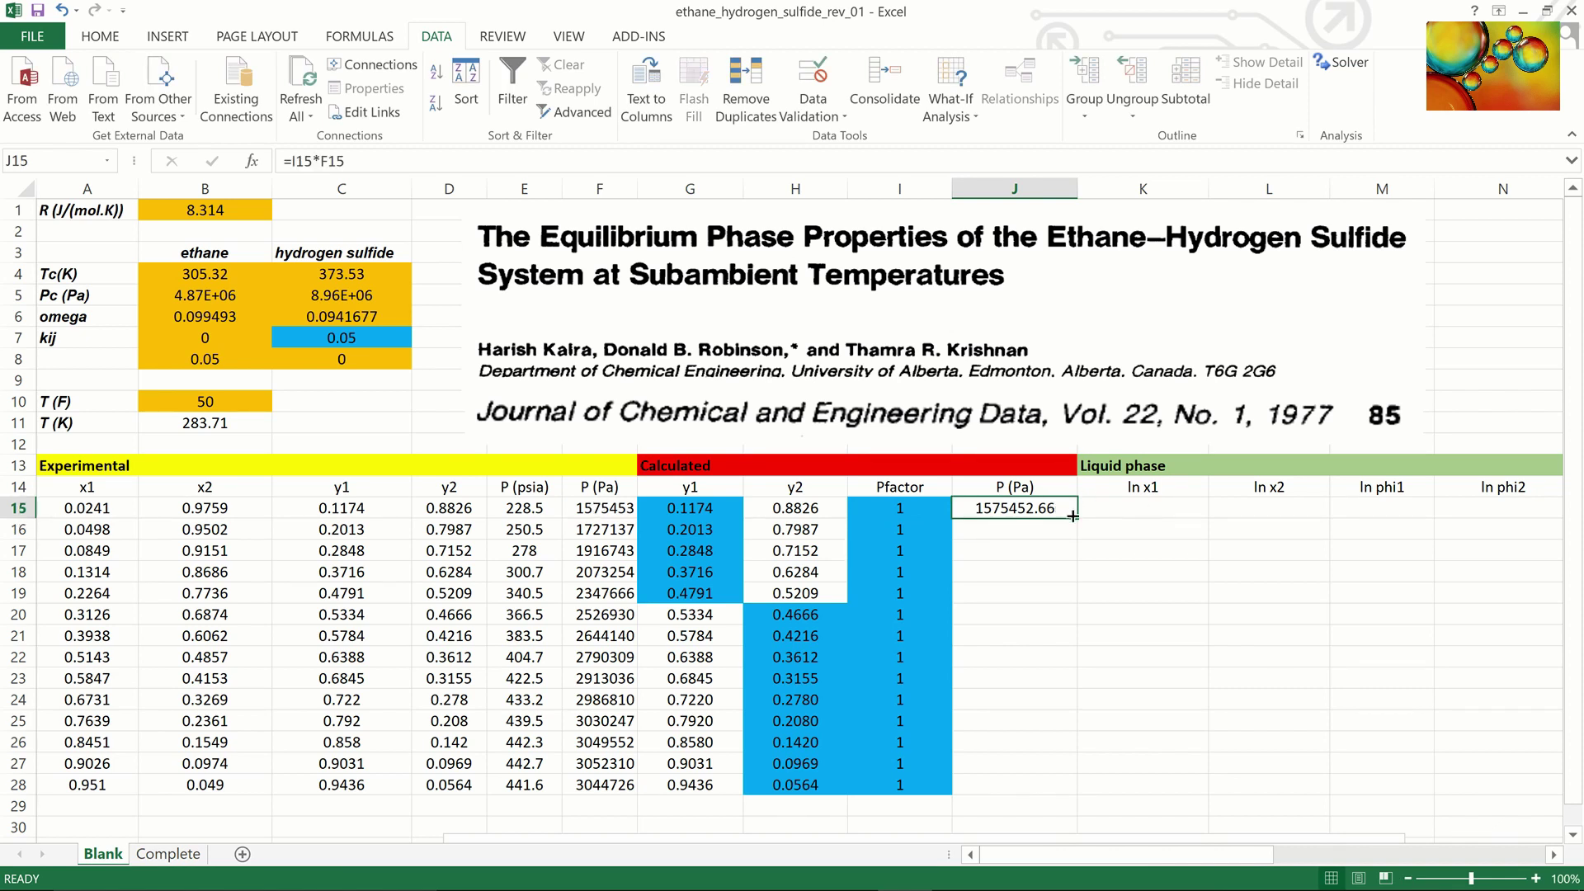
{"action": "double_click", "coordinate": [1072, 516]}
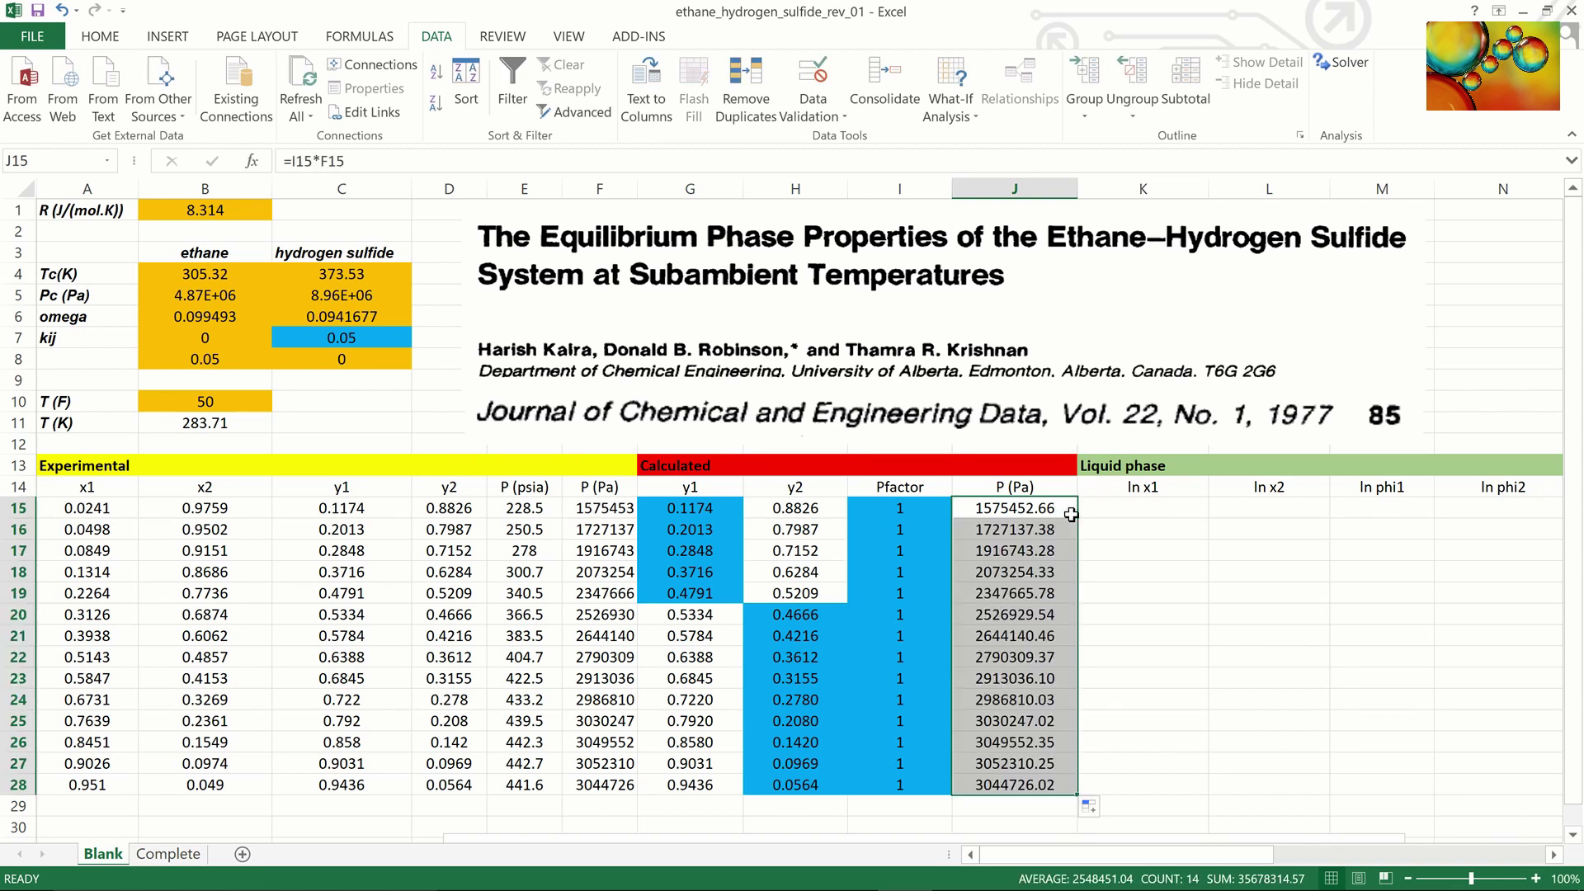
Calculate ln x1 in K15 as =LN(A15), then fill it across to ln x2 and down through row 28.
{"action": "left_click", "coordinate": [1139, 507]}
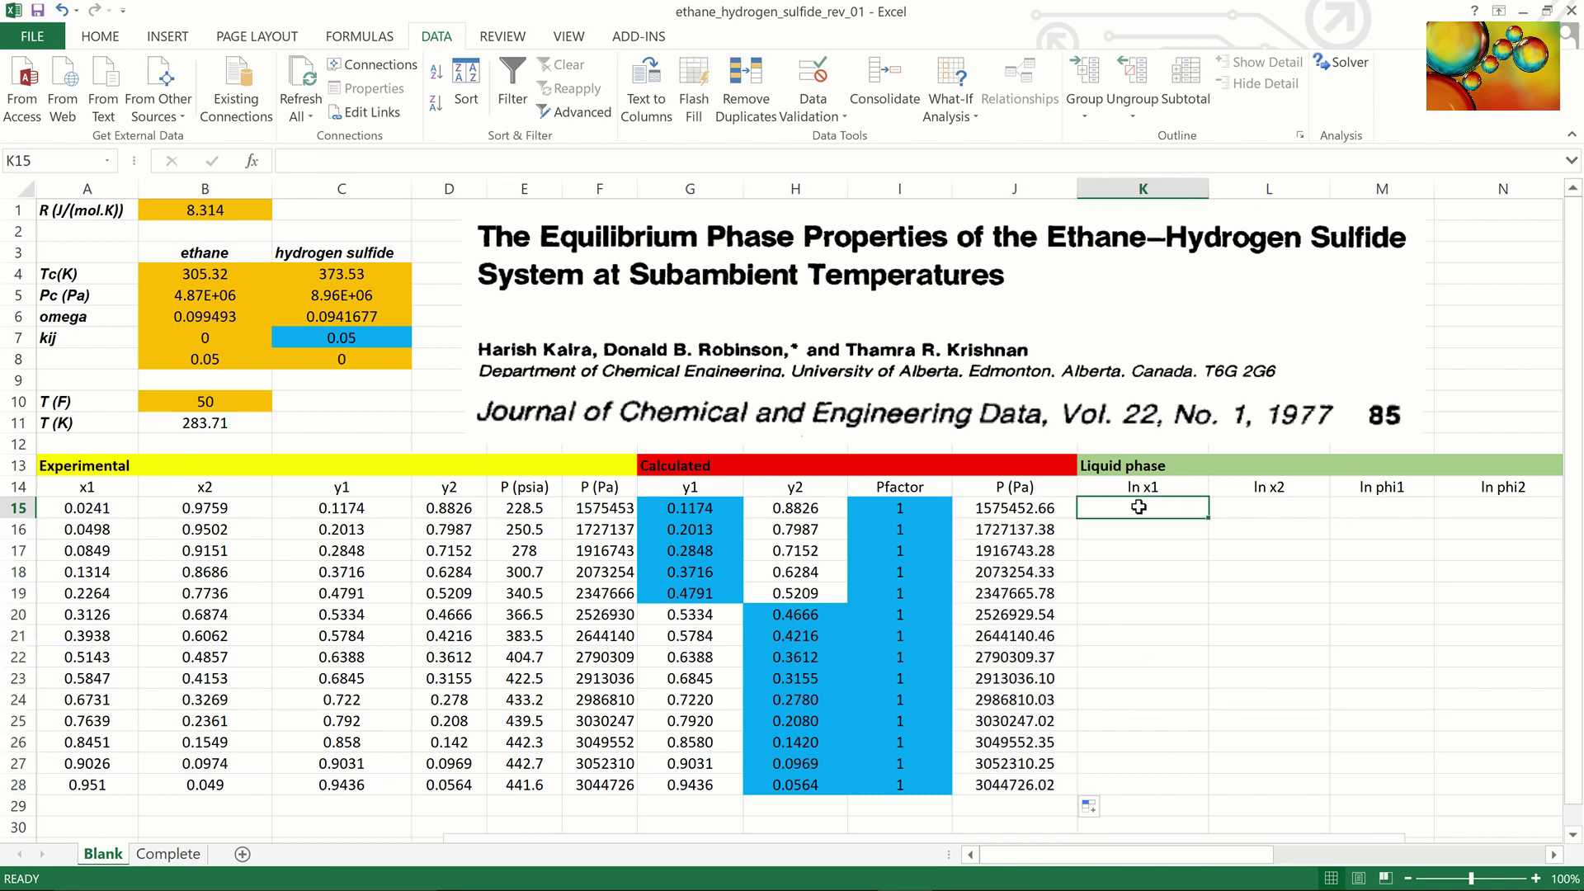
{"action": "type", "text": "="}
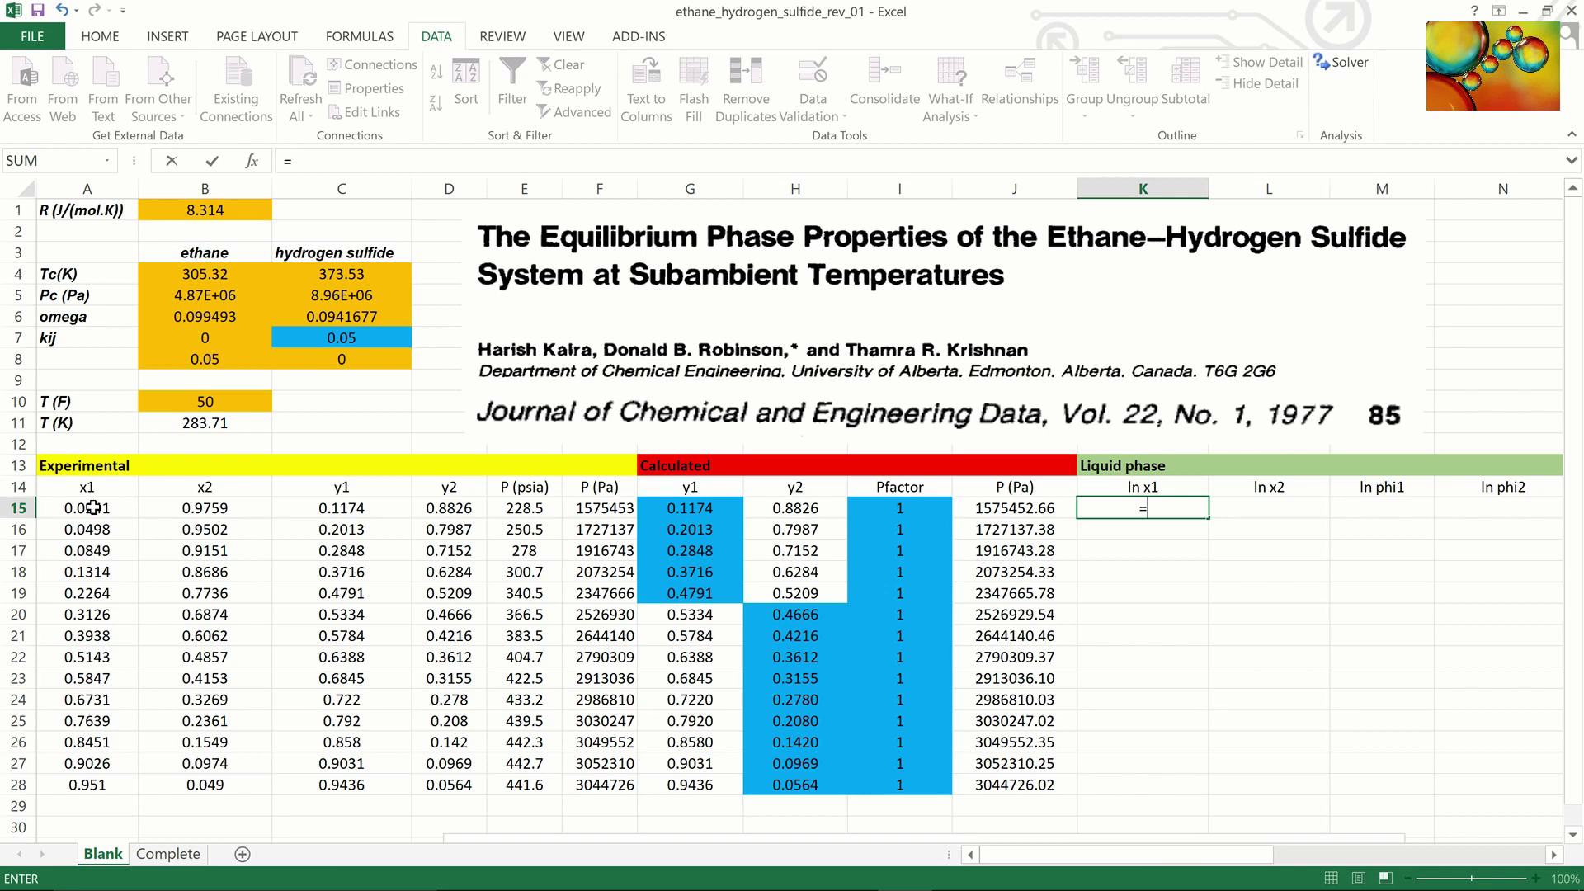
{"action": "type", "text": "ln("}
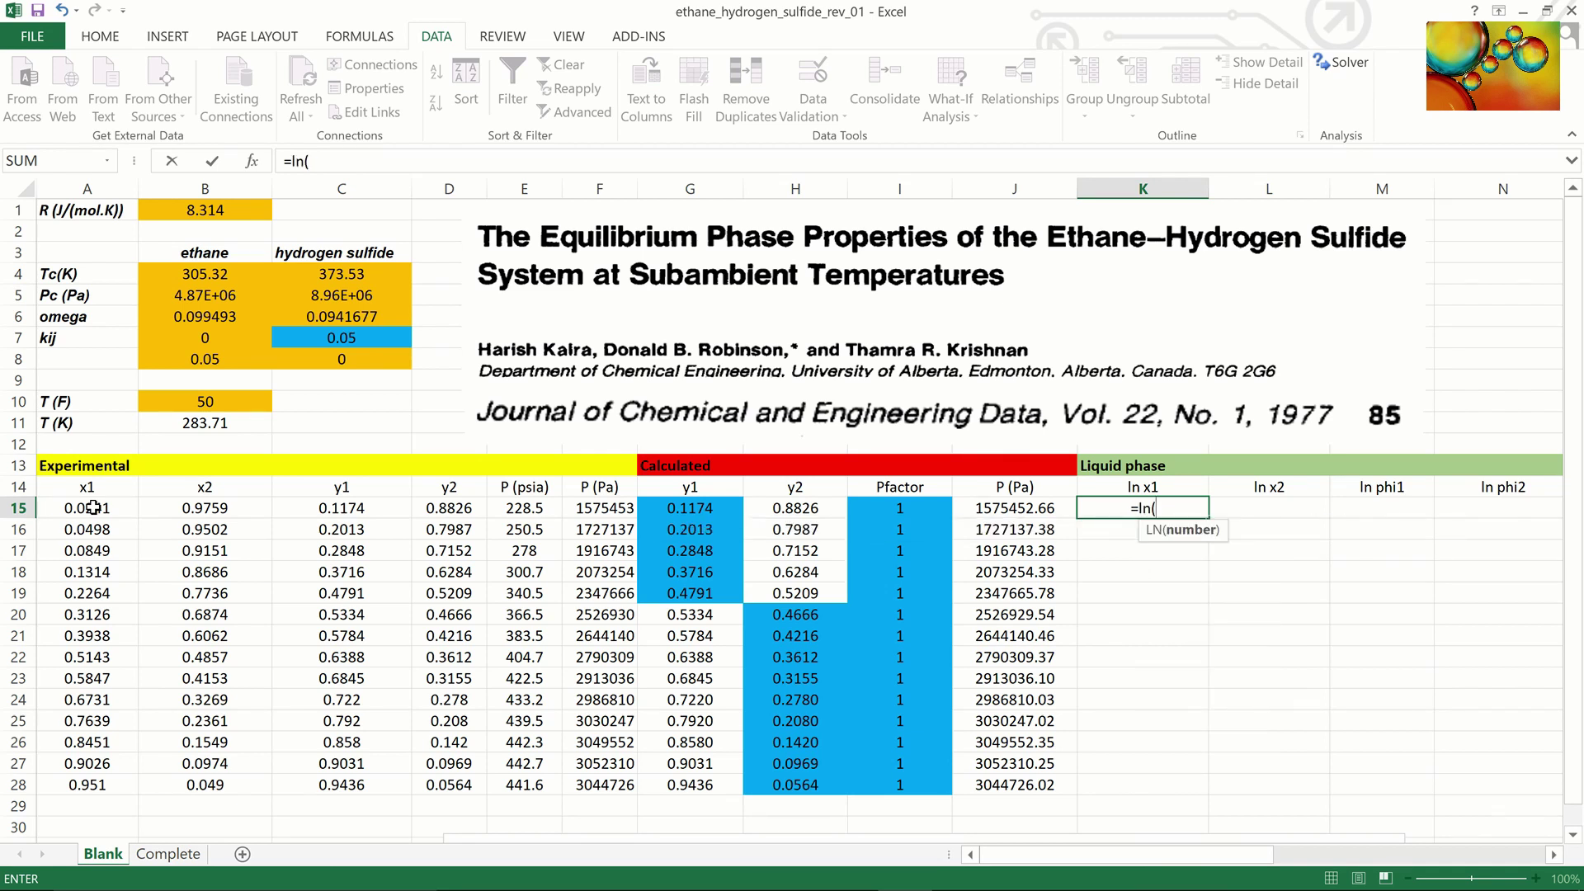
{"action": "left_click", "coordinate": [93, 508]}
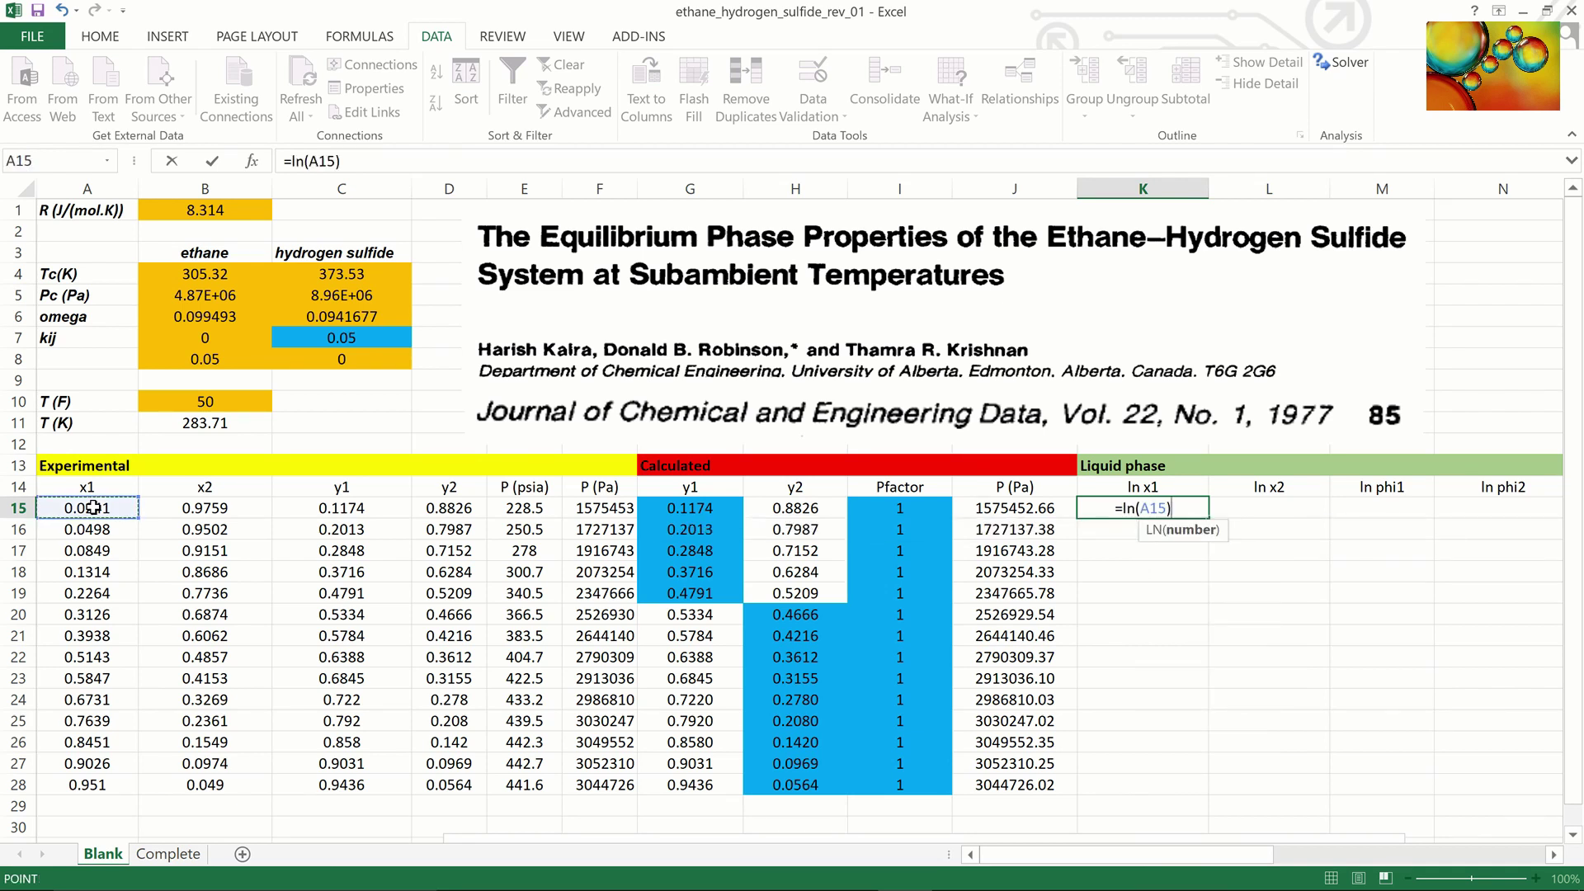
{"action": "type", "text": ")"}
{"action": "key", "text": "Return"}
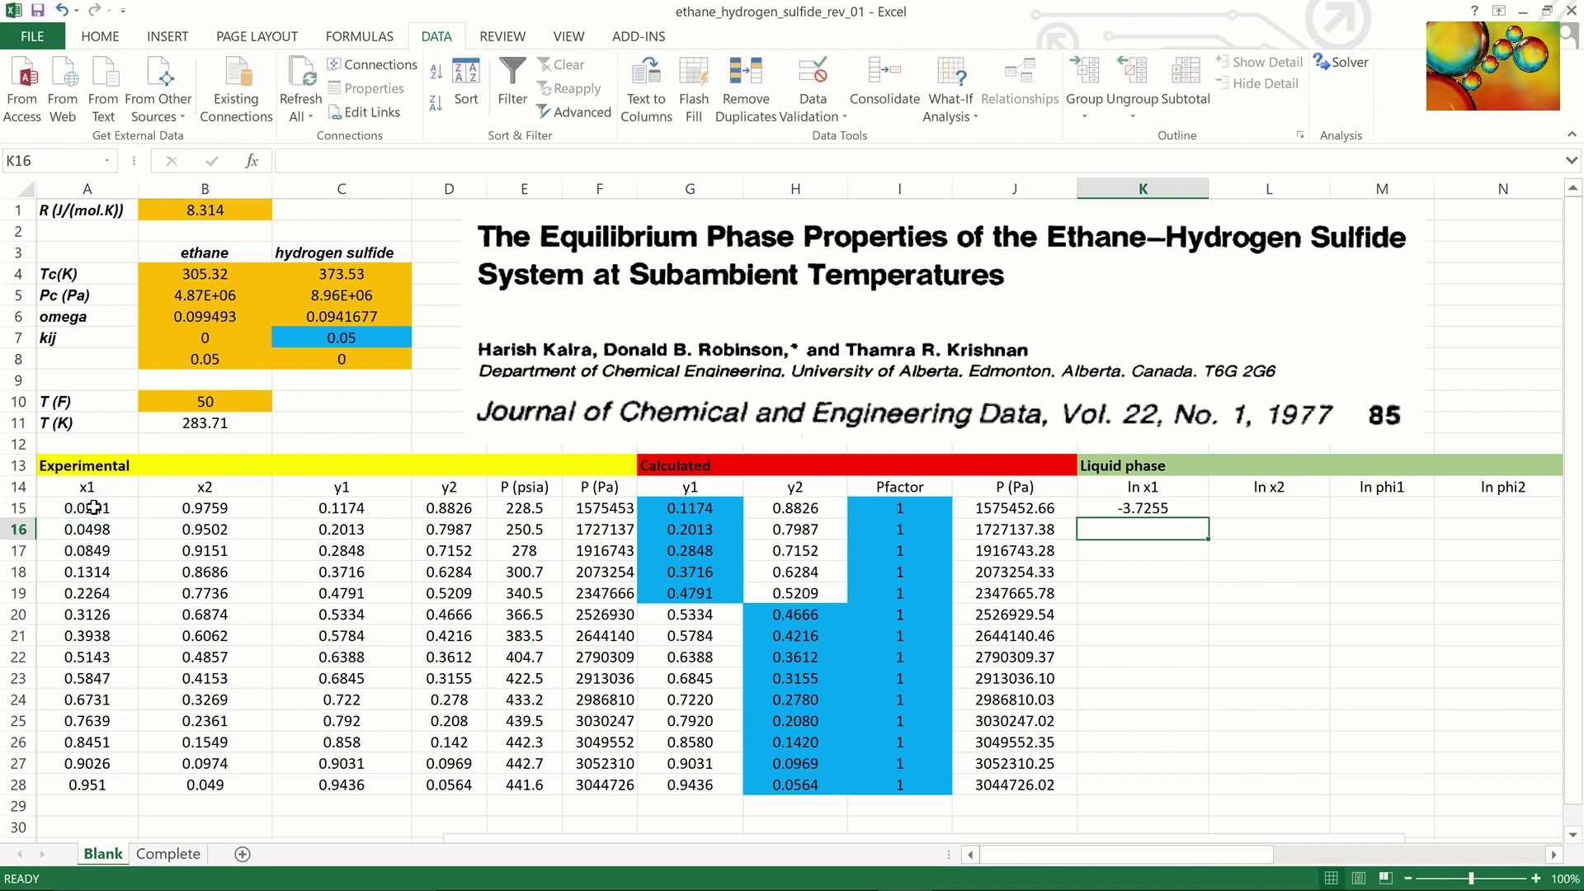
{"action": "left_click", "coordinate": [1155, 512]}
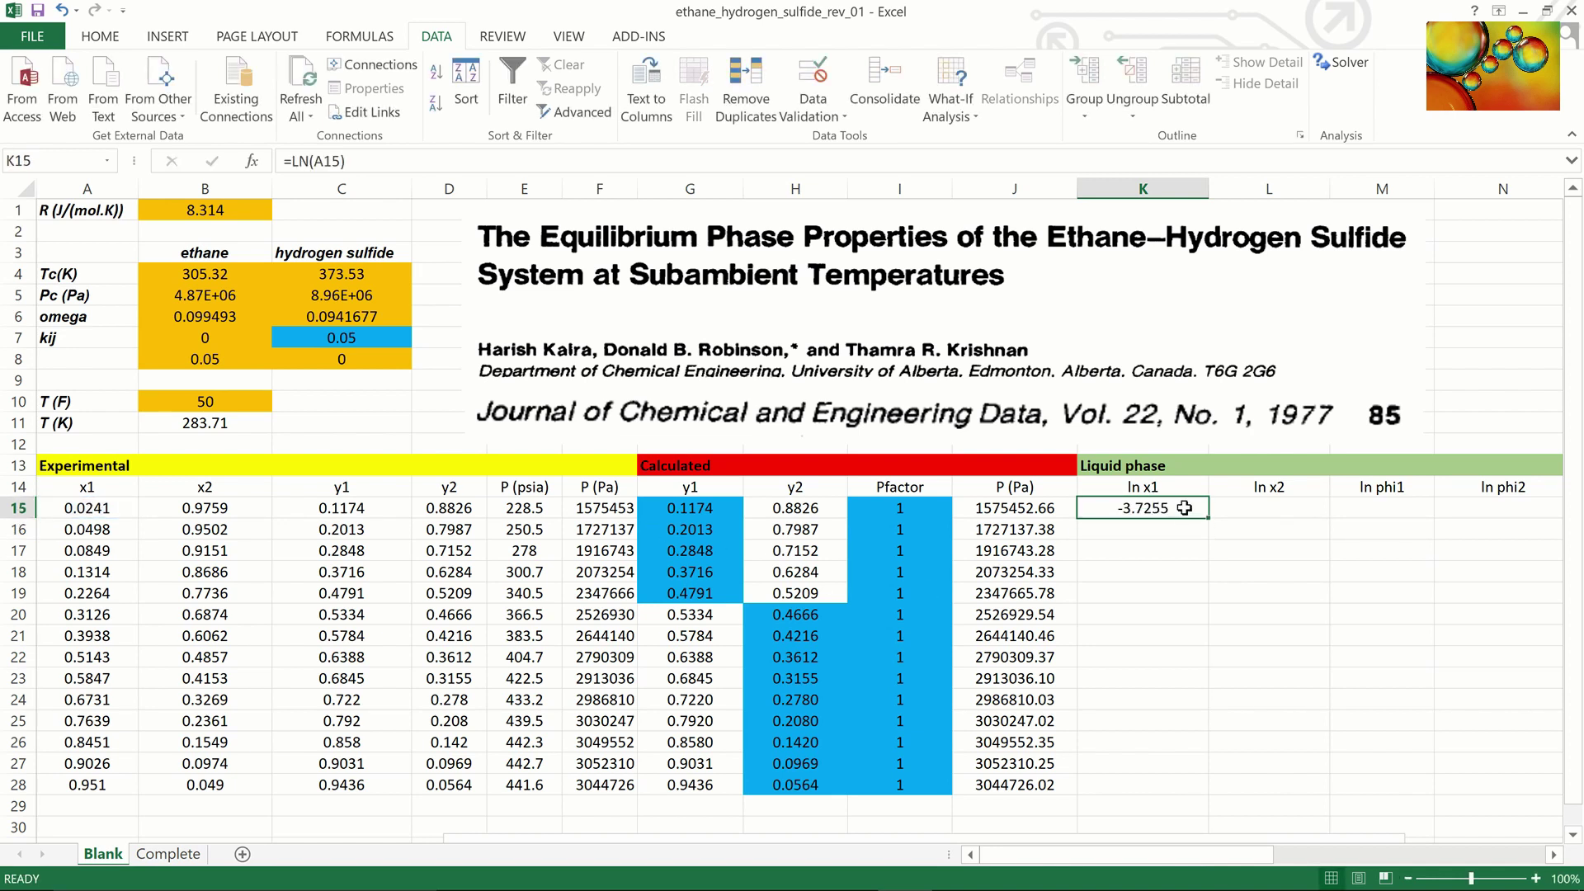
{"action": "left_click_drag", "start_coordinate": [1210, 512], "coordinate": [1329, 516]}
{"action": "double_click", "coordinate": [1329, 517]}
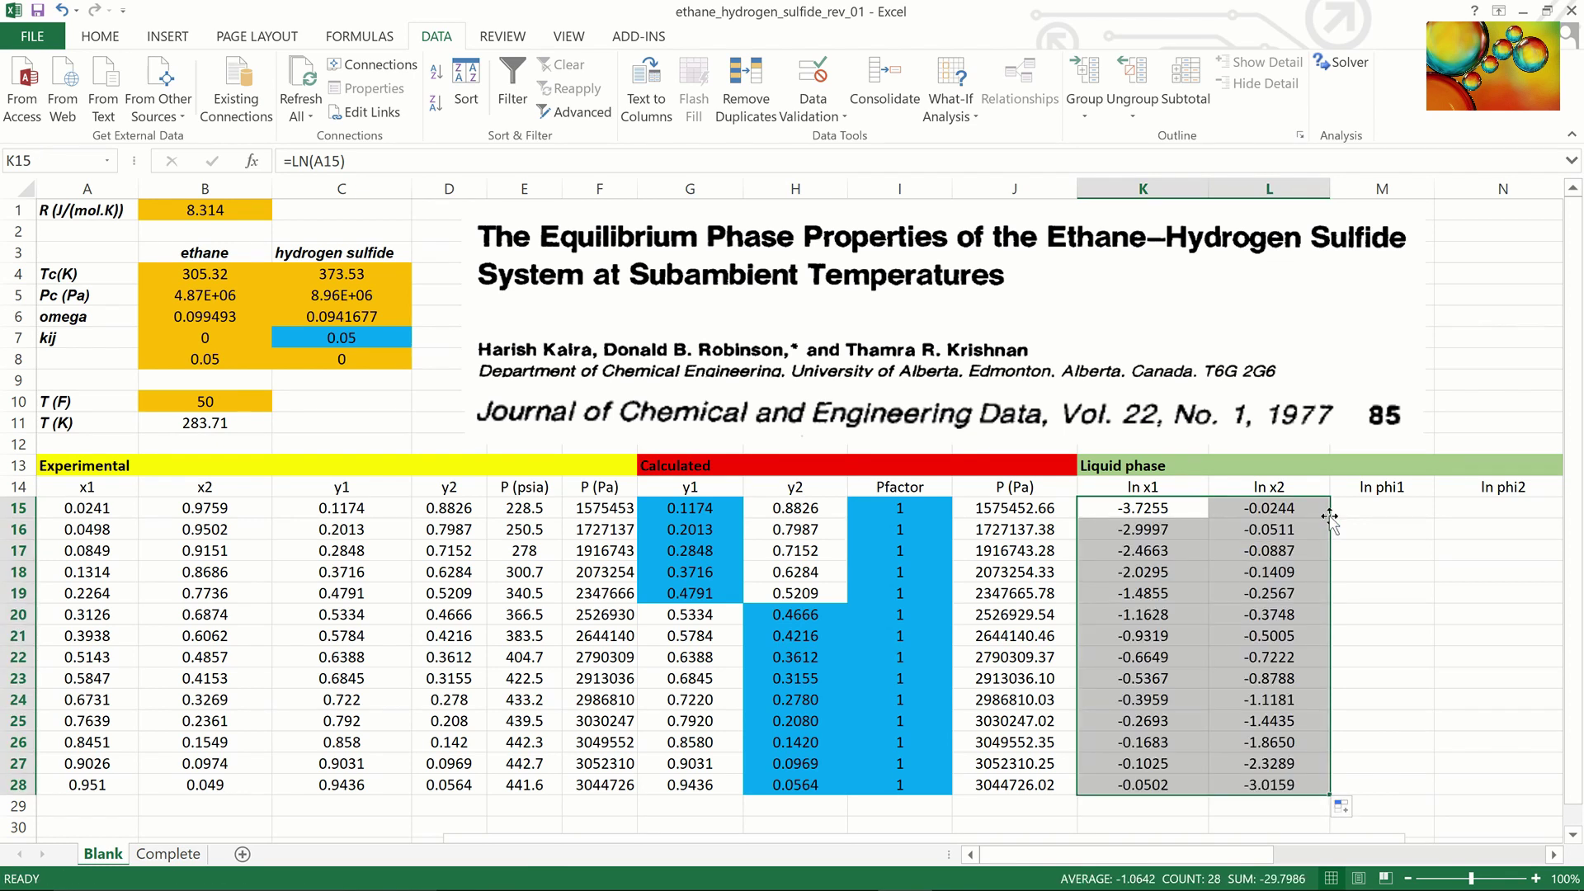
Start a prlnphil formula across M15:N15 for ln phi1 and ln phi2, with absolute references $B$1 for R and $B$11 for temperature.
{"action": "left_click_drag", "start_coordinate": [1374, 517], "coordinate": [1485, 518]}
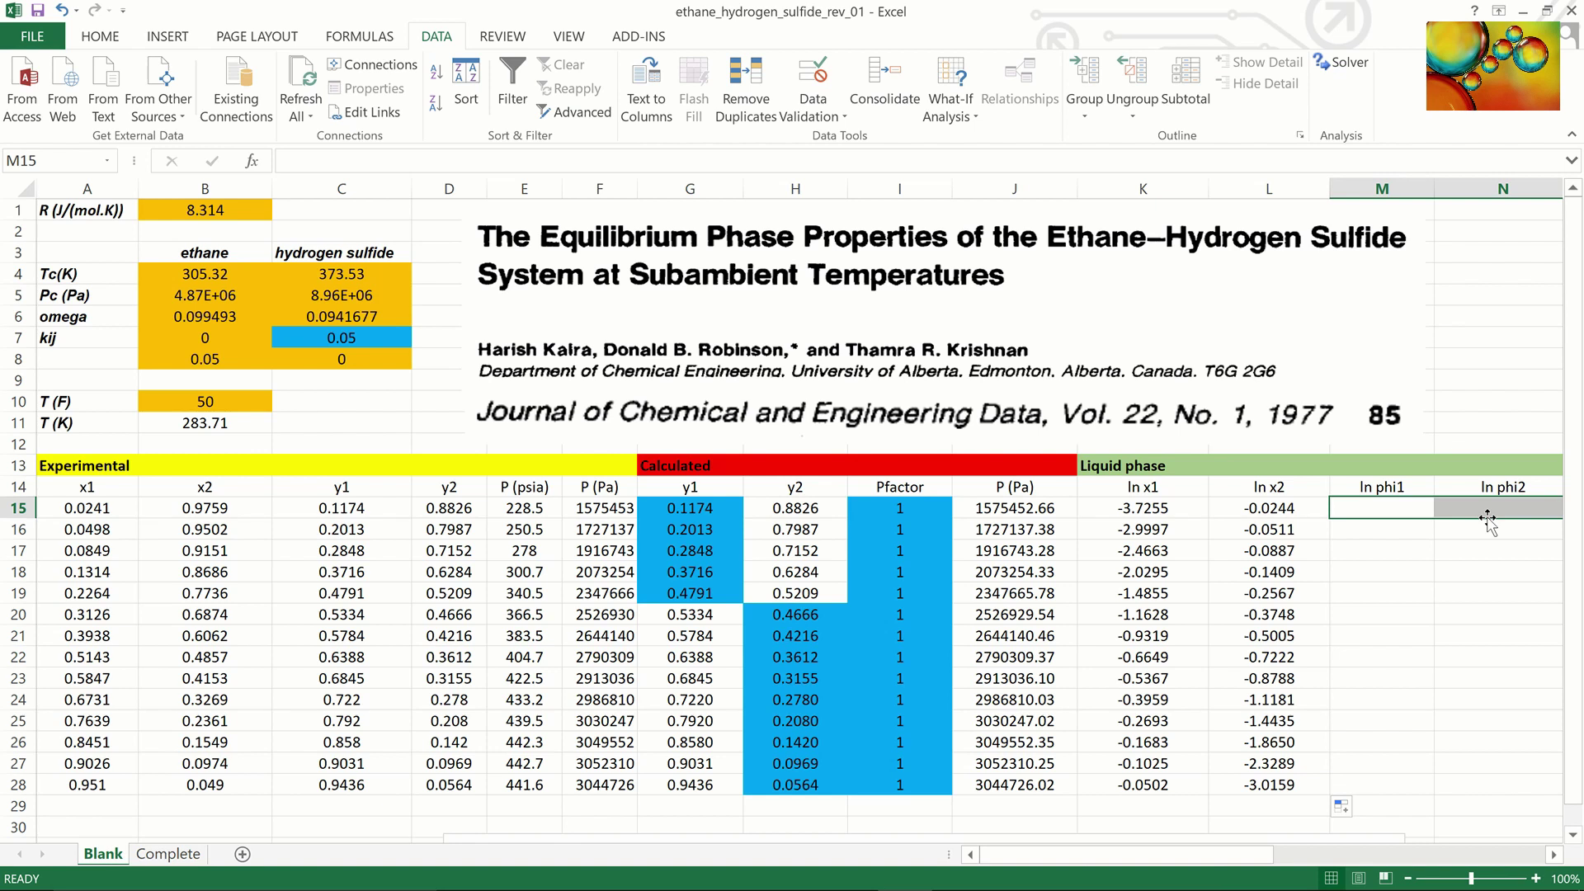
{"action": "type", "text": "=pr"}
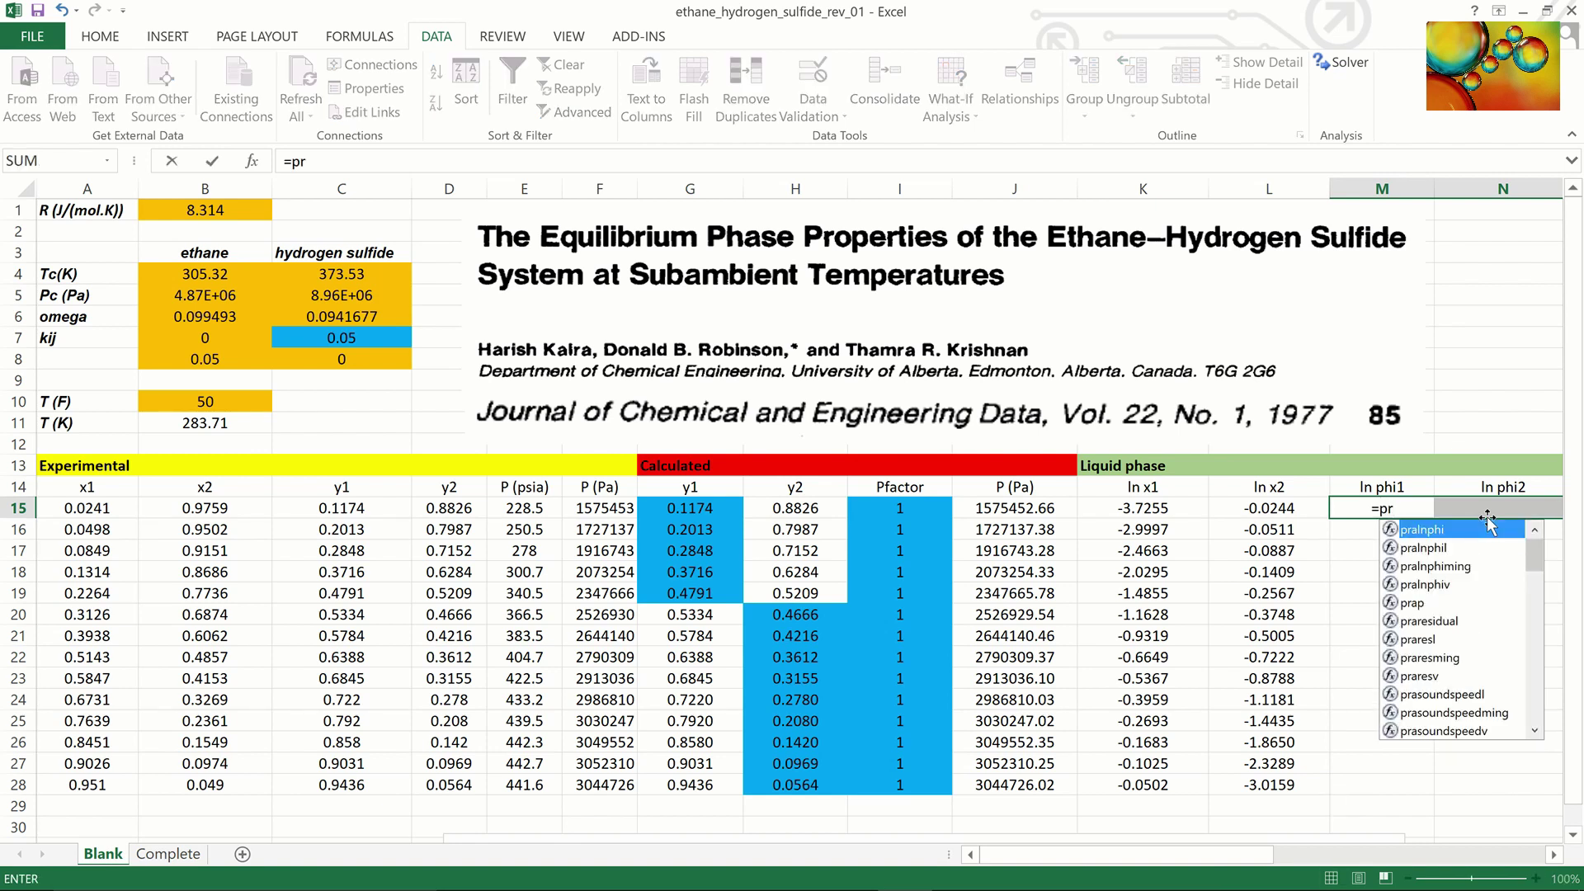
{"action": "type", "text": "ln"}
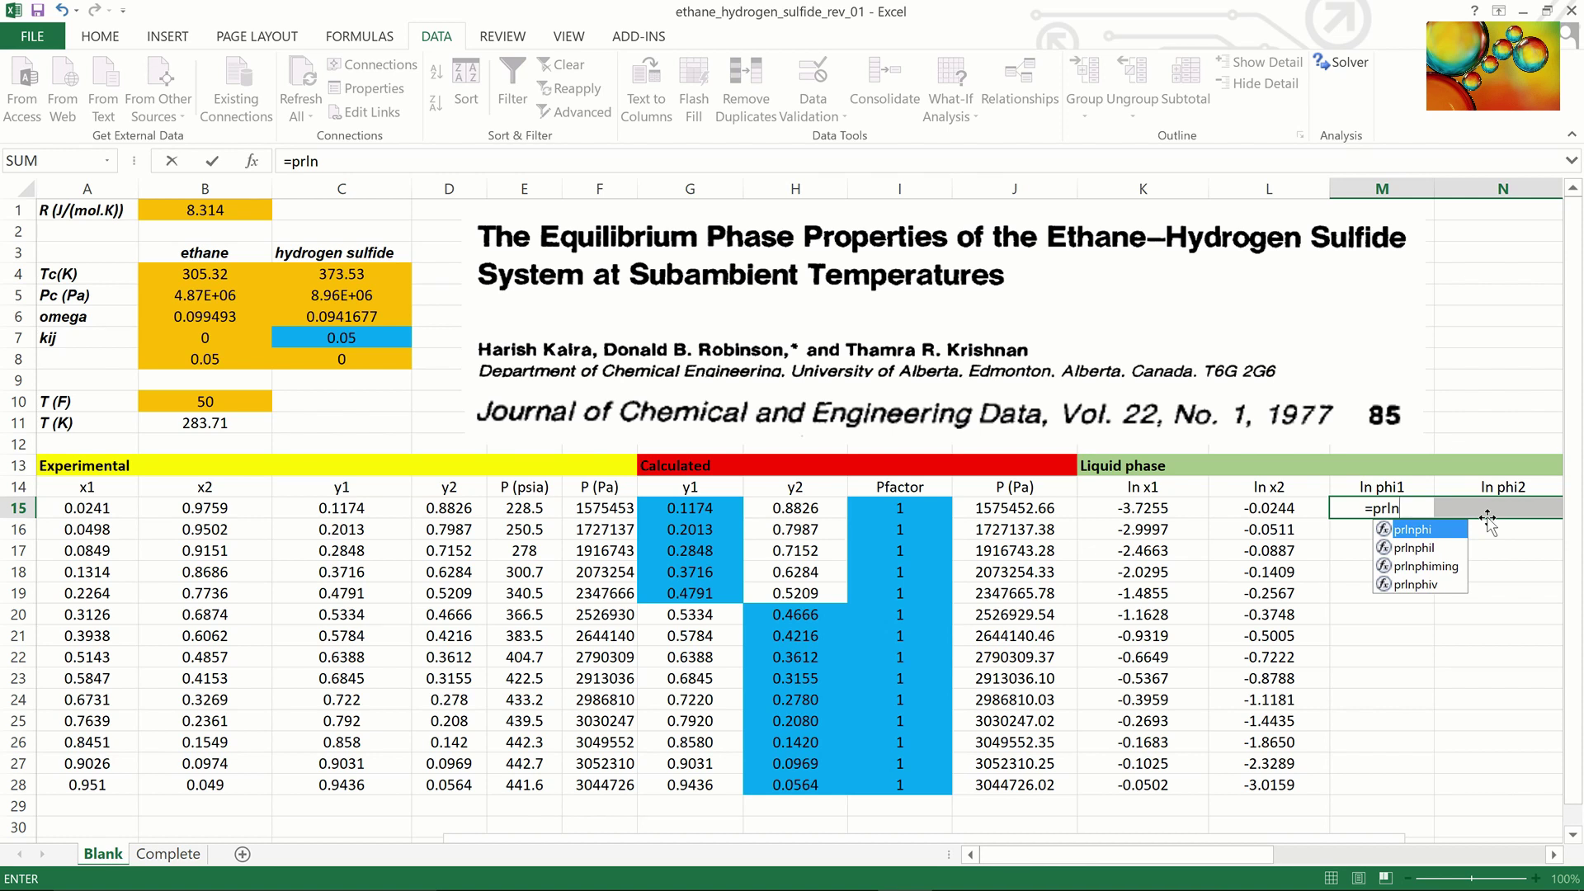
{"action": "type", "text": "hil("}
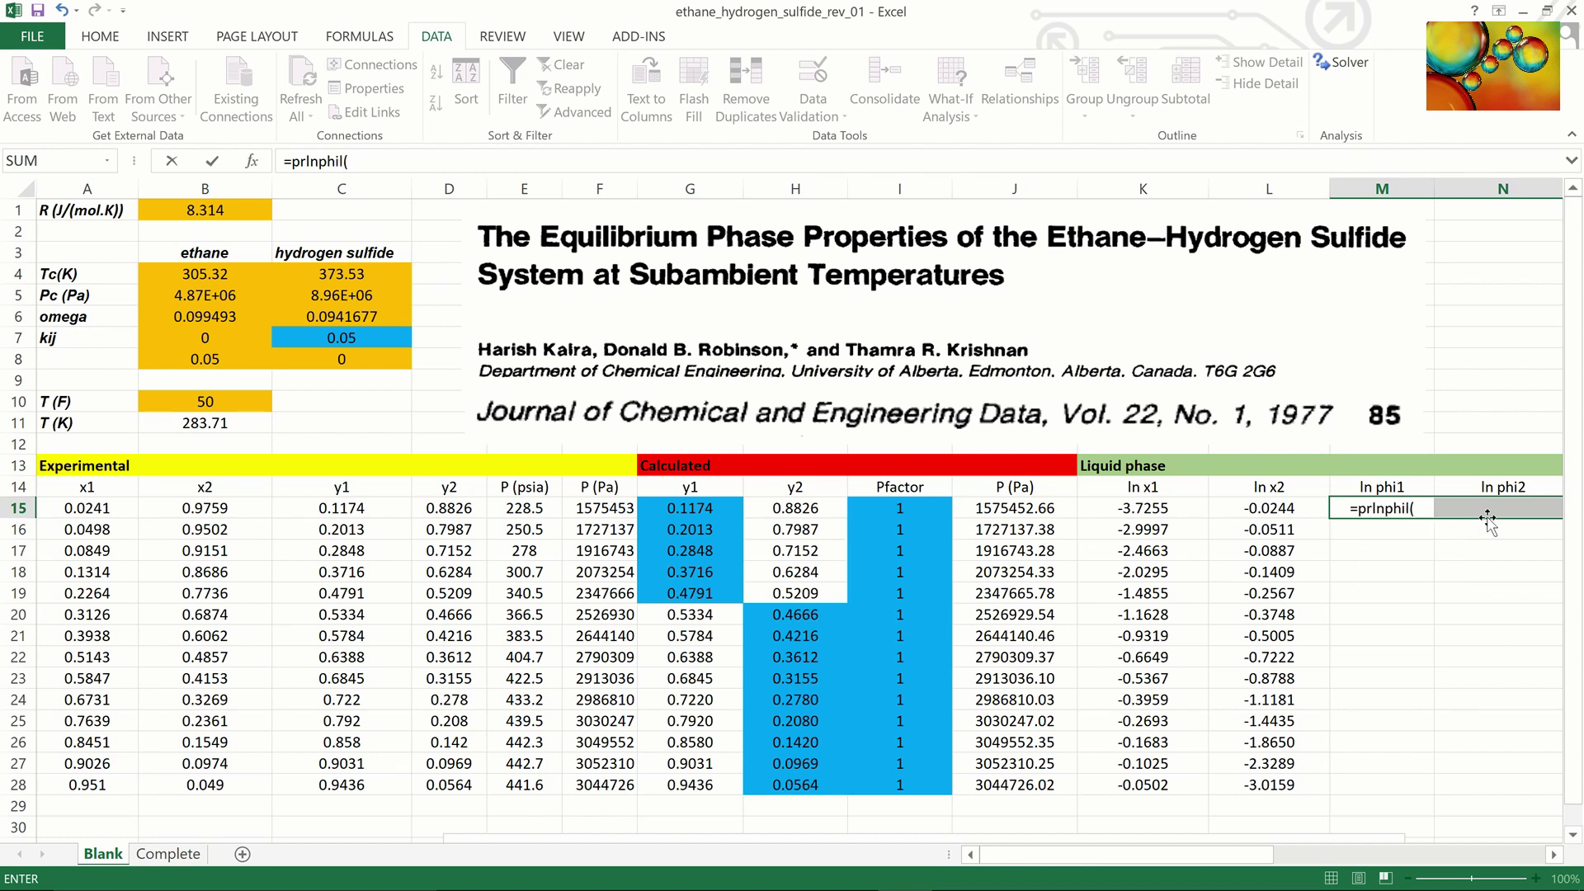
{"action": "left_click", "coordinate": [214, 212]}
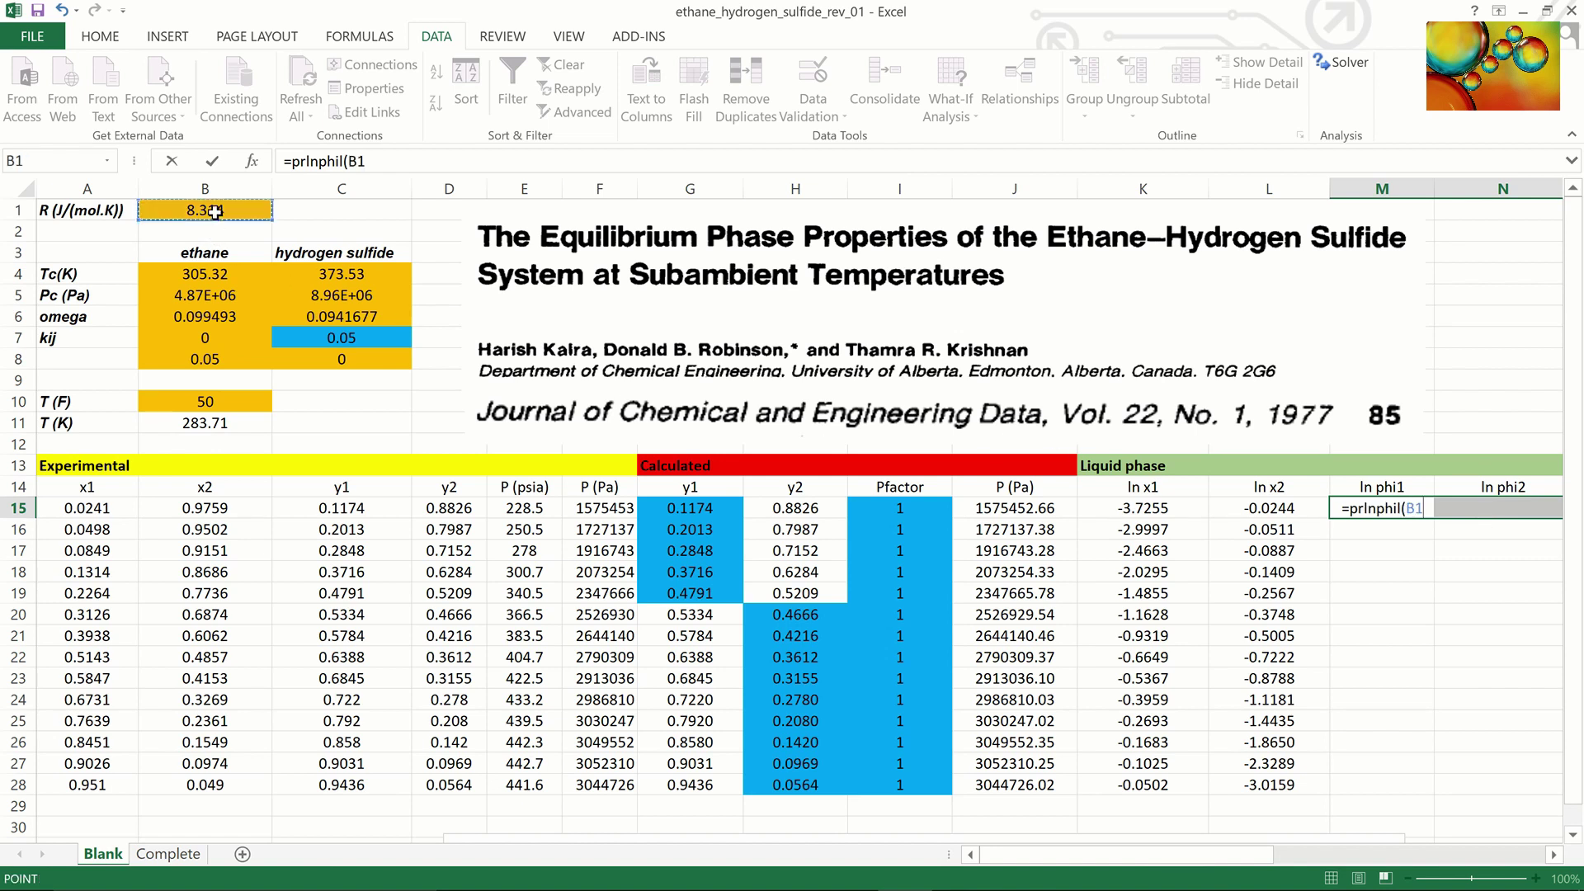
{"action": "key", "text": "F4"}
{"action": "type", "text": ","}
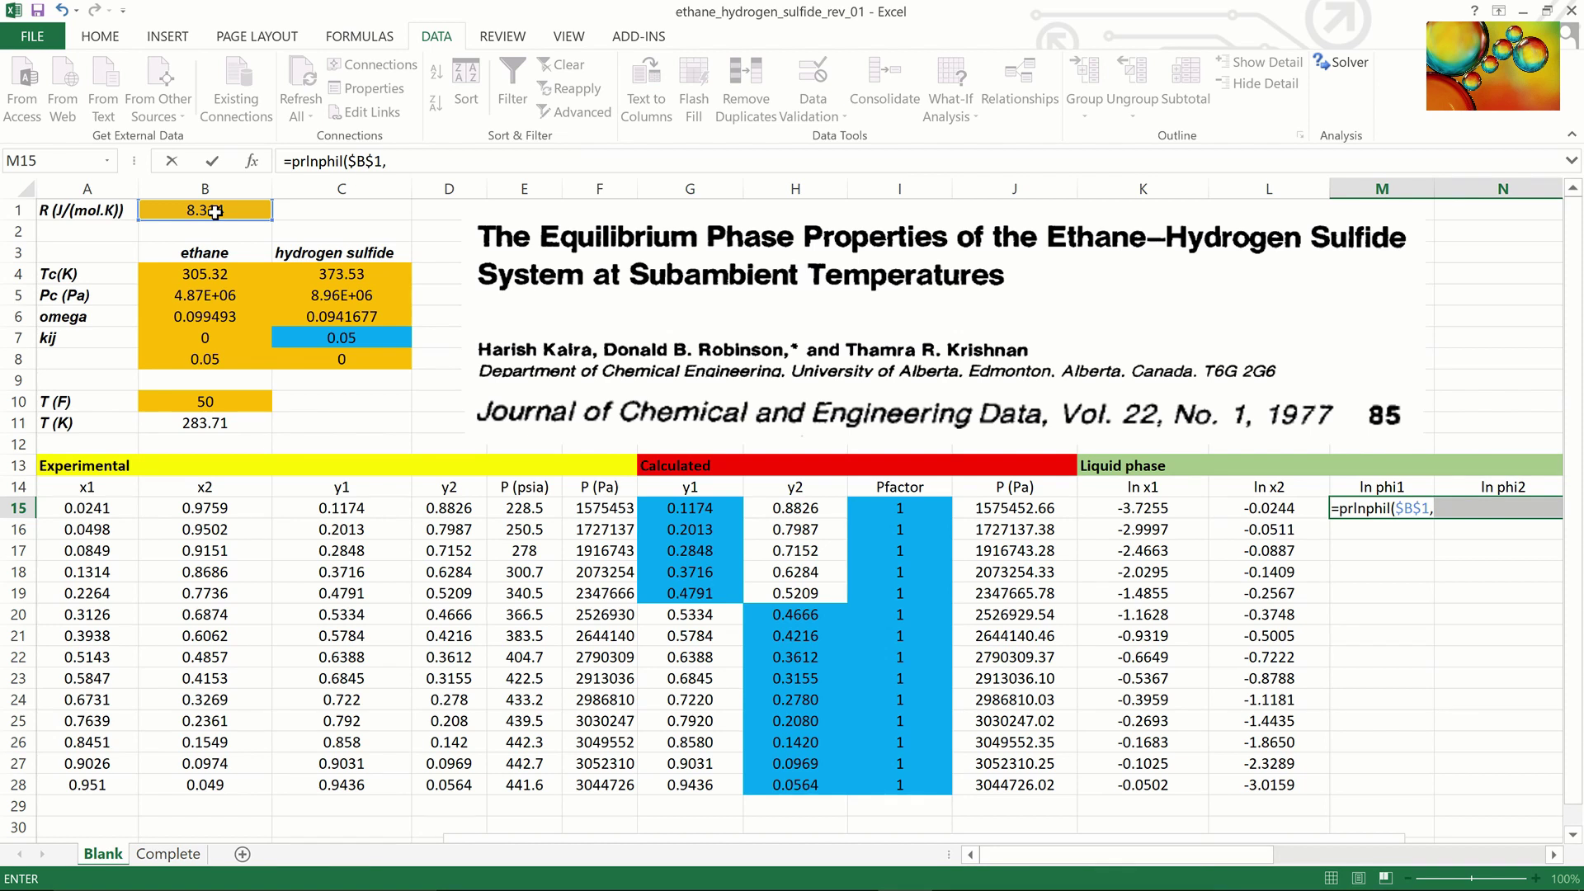
{"action": "left_click", "coordinate": [201, 422]}
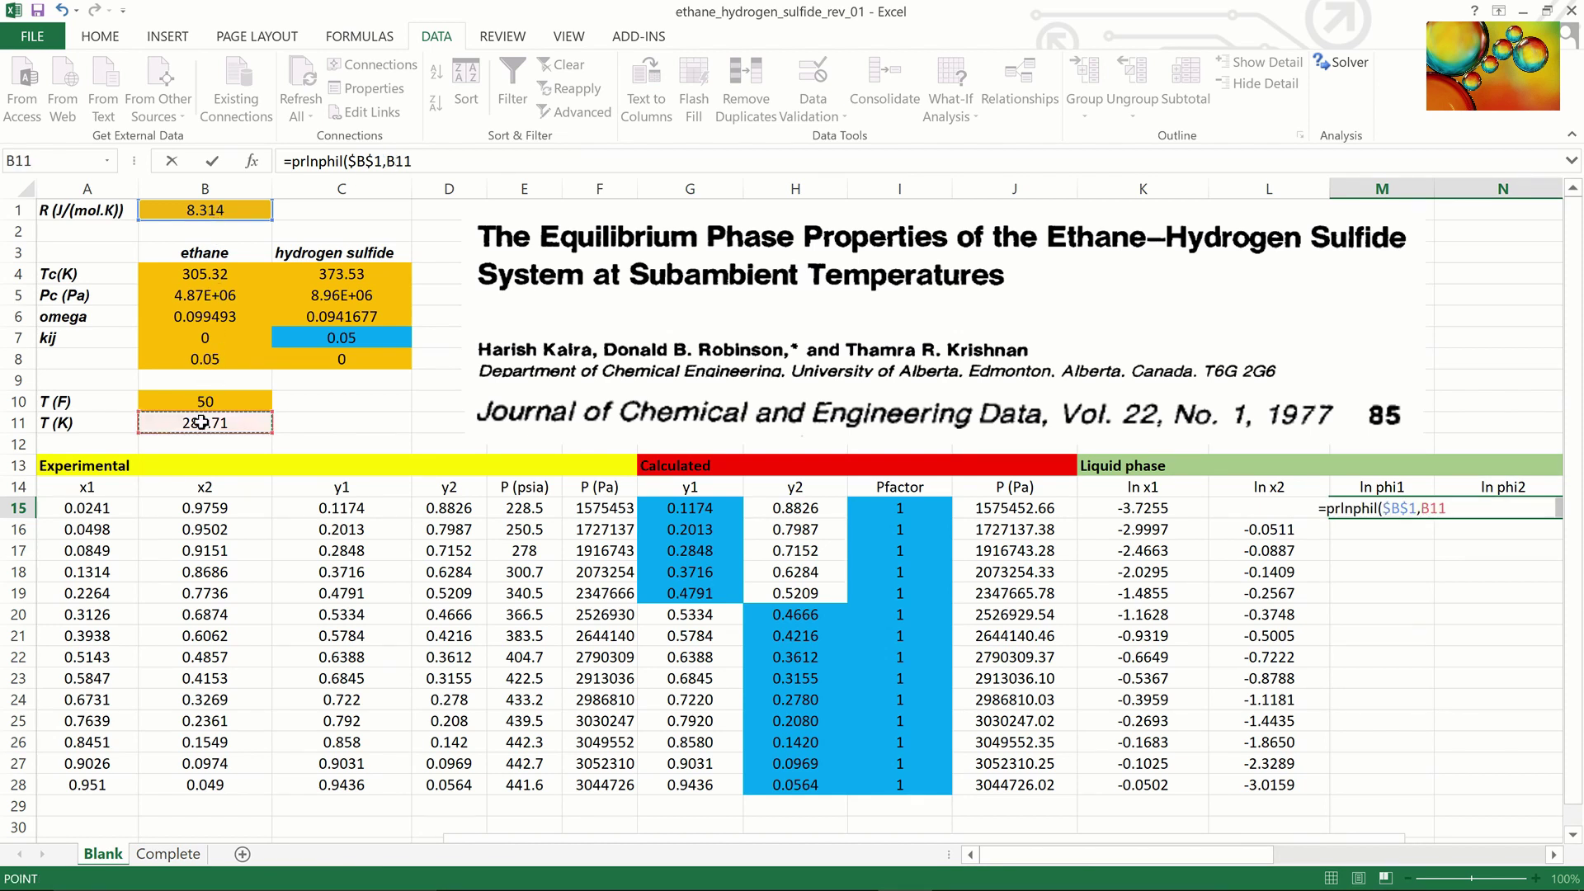
{"action": "key", "text": "F4"}
{"action": "type", "text": ","}
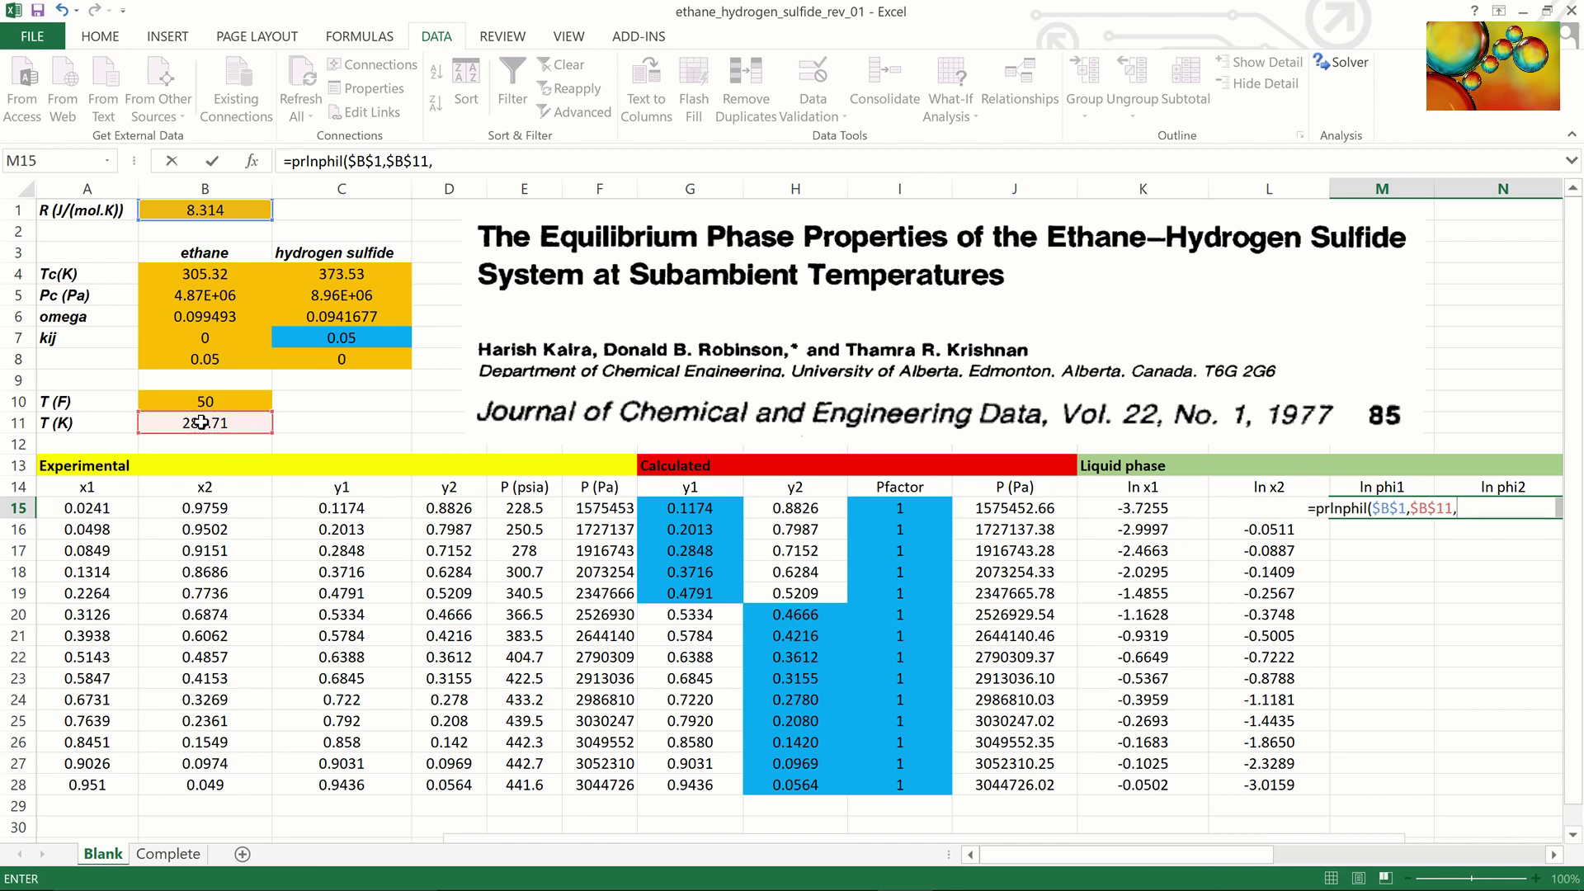
Complete the prlnphil formula with J15, A15:B15 and $B$4:$C$8, enter it as an array formula and fill it down through row 28.
{"action": "left_click", "coordinate": [1040, 513]}
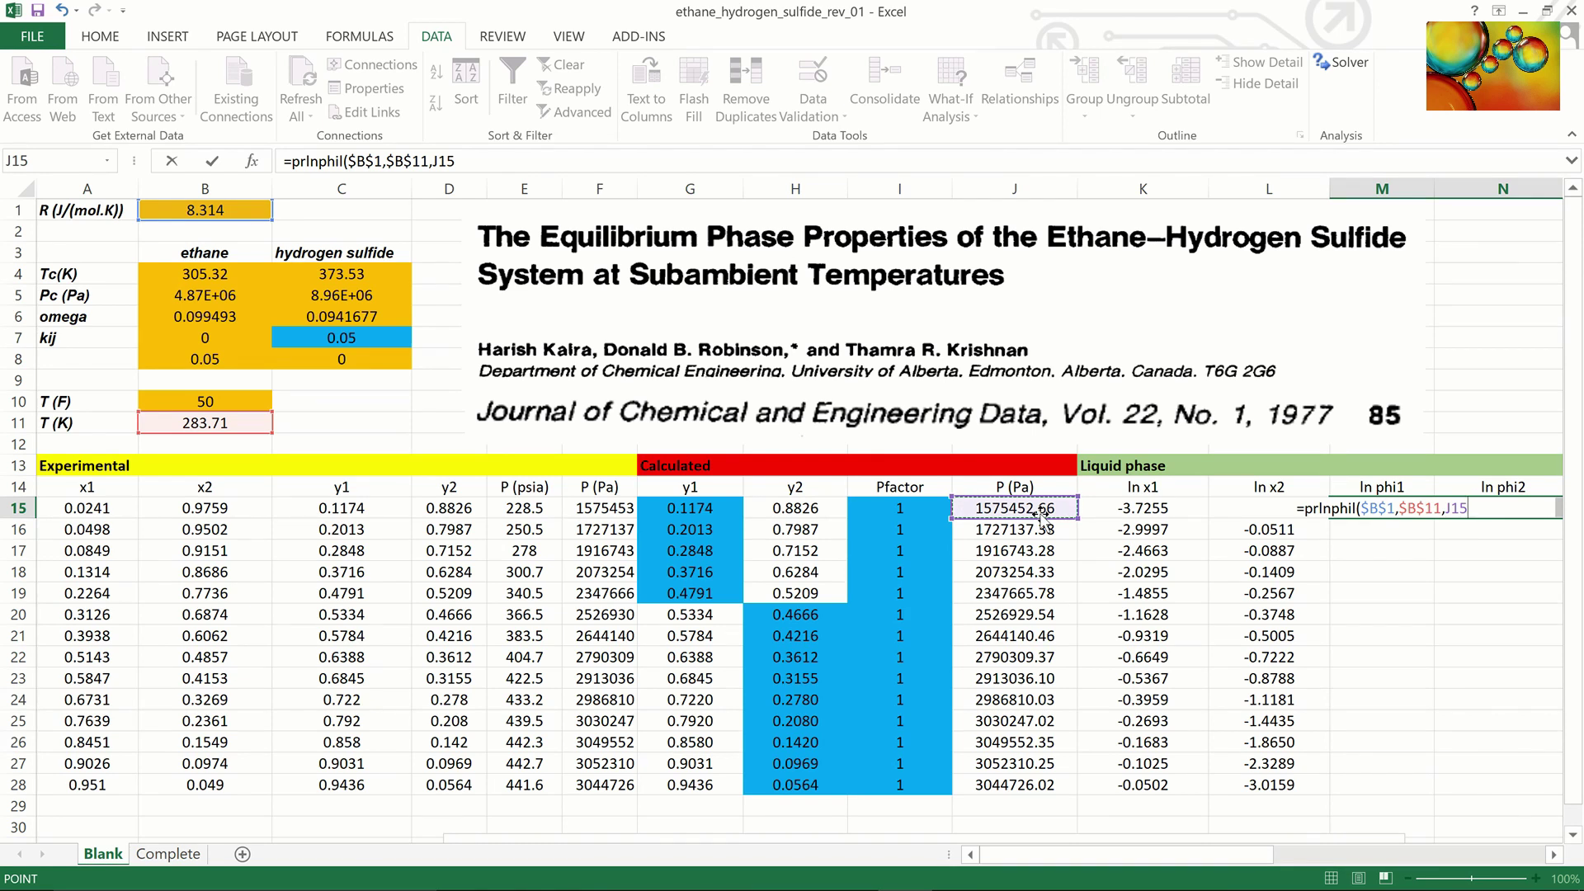
{"action": "type", "text": ","}
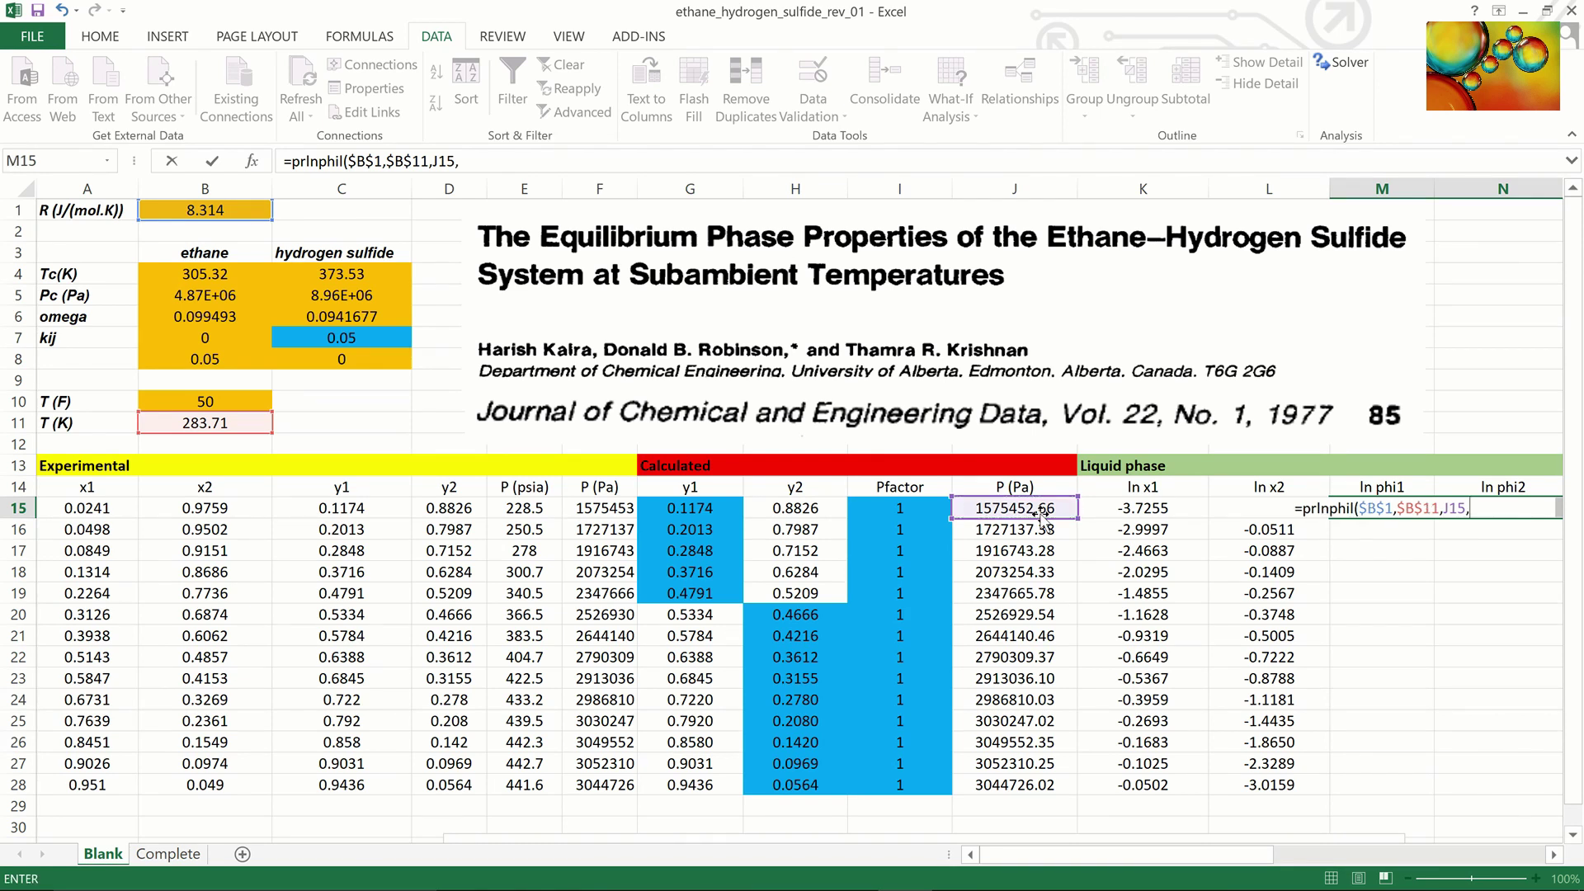
{"action": "left_click", "coordinate": [101, 507]}
{"action": "left_click_drag", "start_coordinate": [101, 507], "coordinate": [192, 515]}
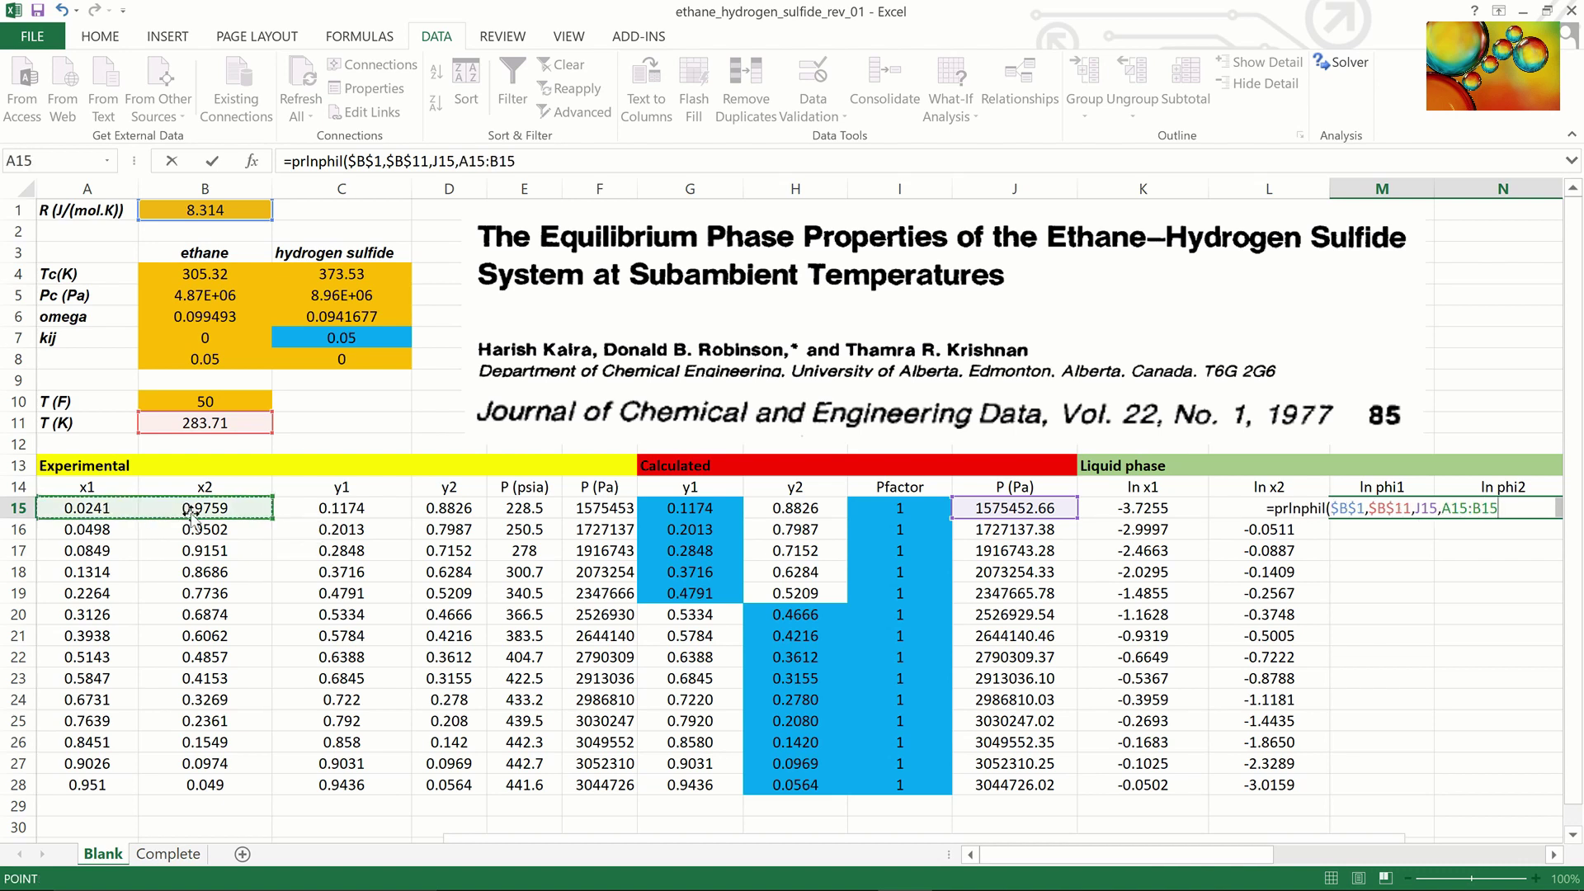
{"action": "type", "text": ","}
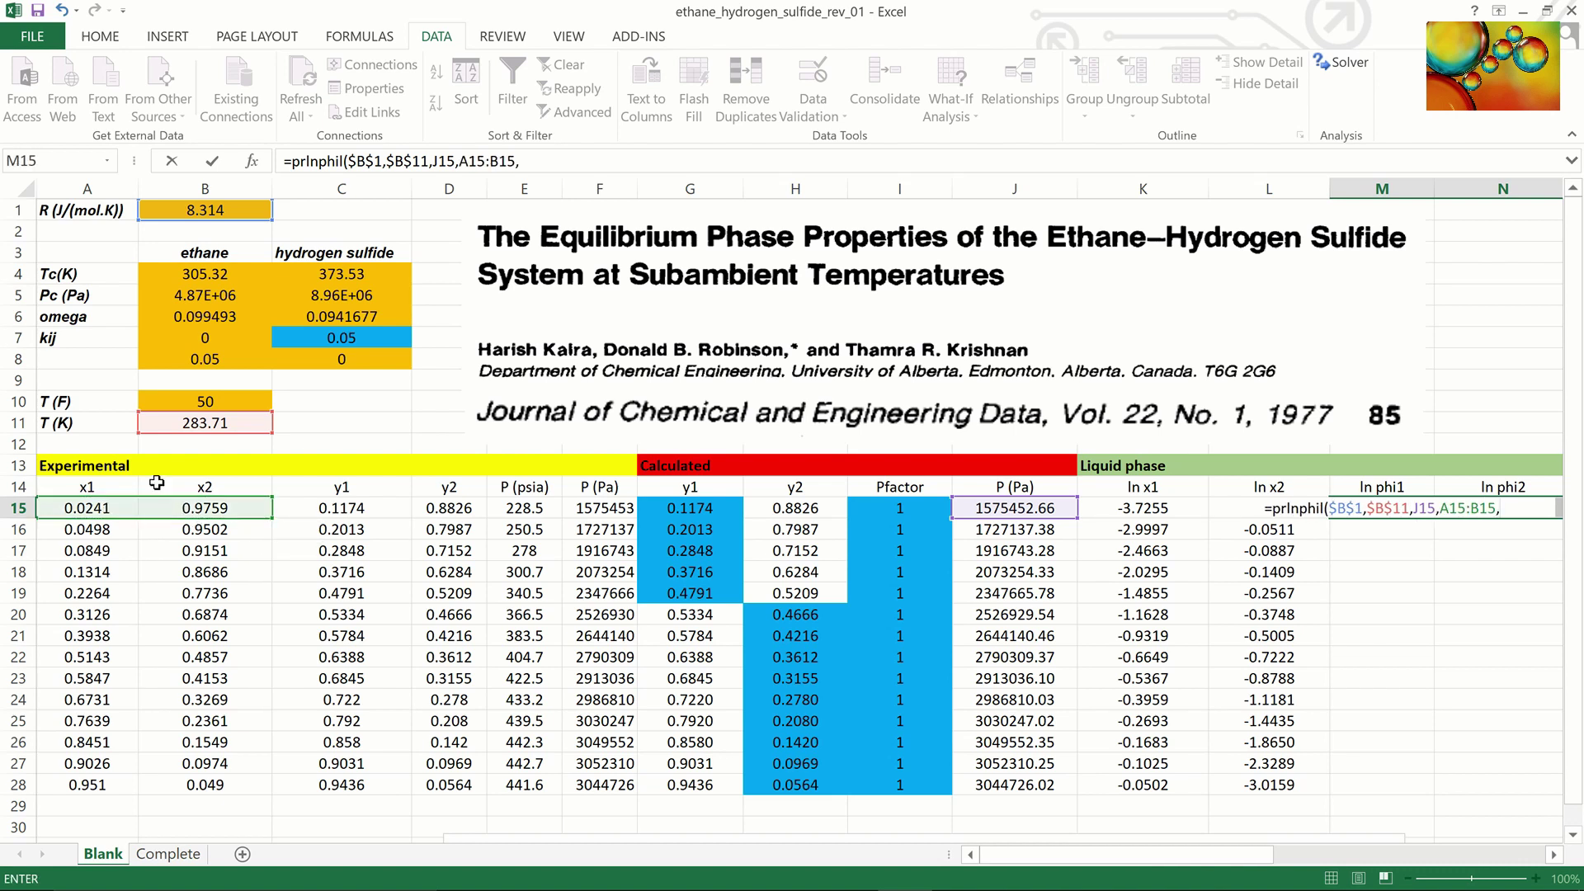
{"action": "left_click_drag", "start_coordinate": [222, 278], "coordinate": [206, 317]}
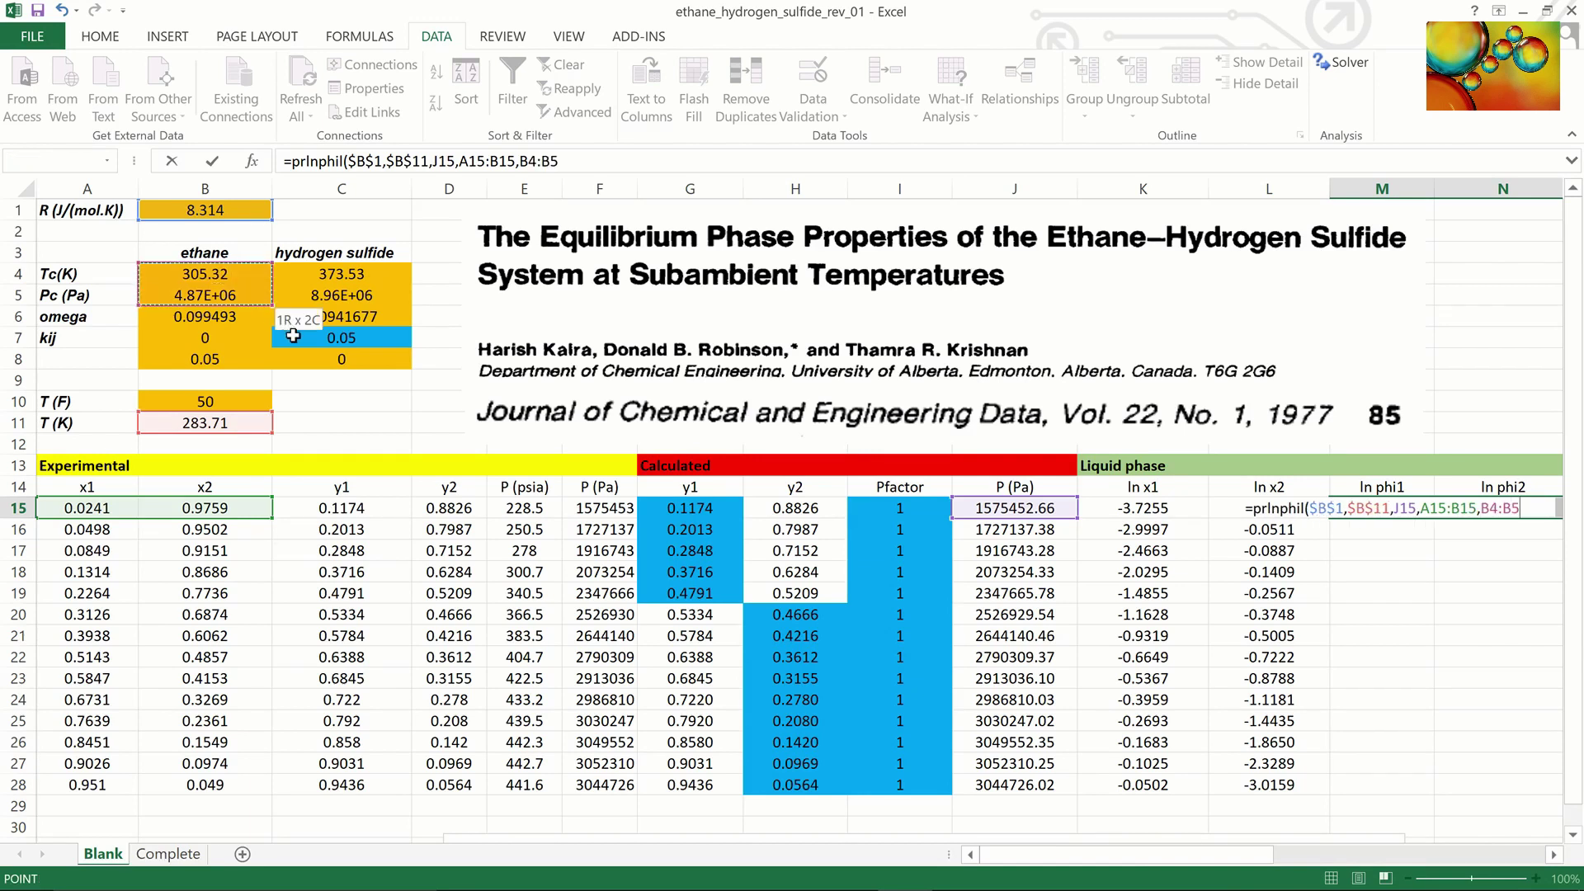
{"action": "left_click_drag", "start_coordinate": [344, 368], "coordinate": [375, 371]}
{"action": "key", "text": "F4"}
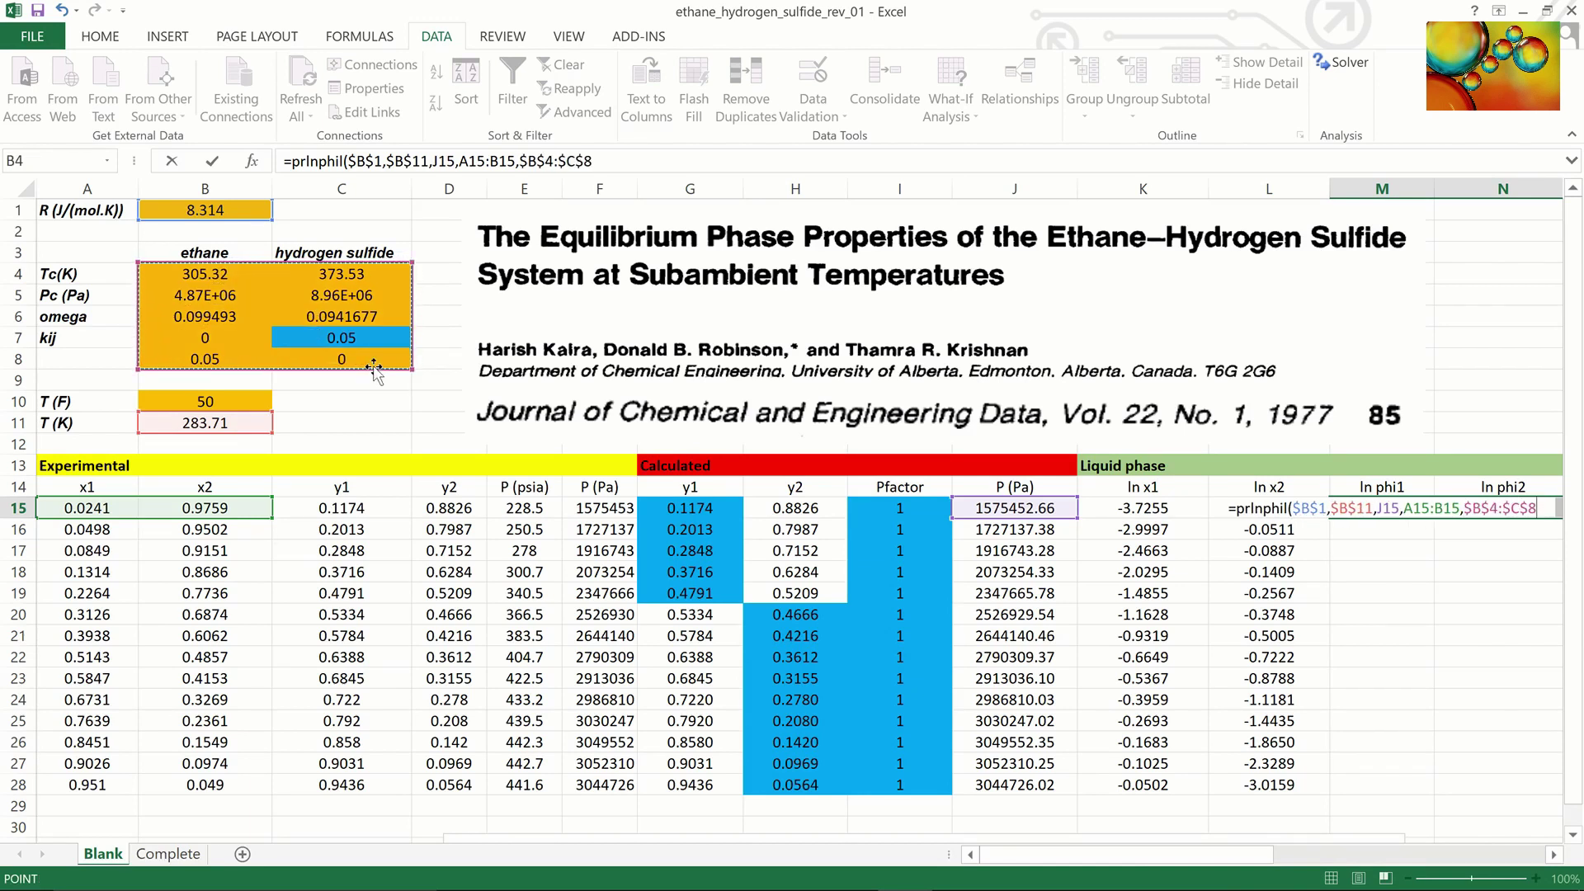
{"action": "type", "text": ")"}
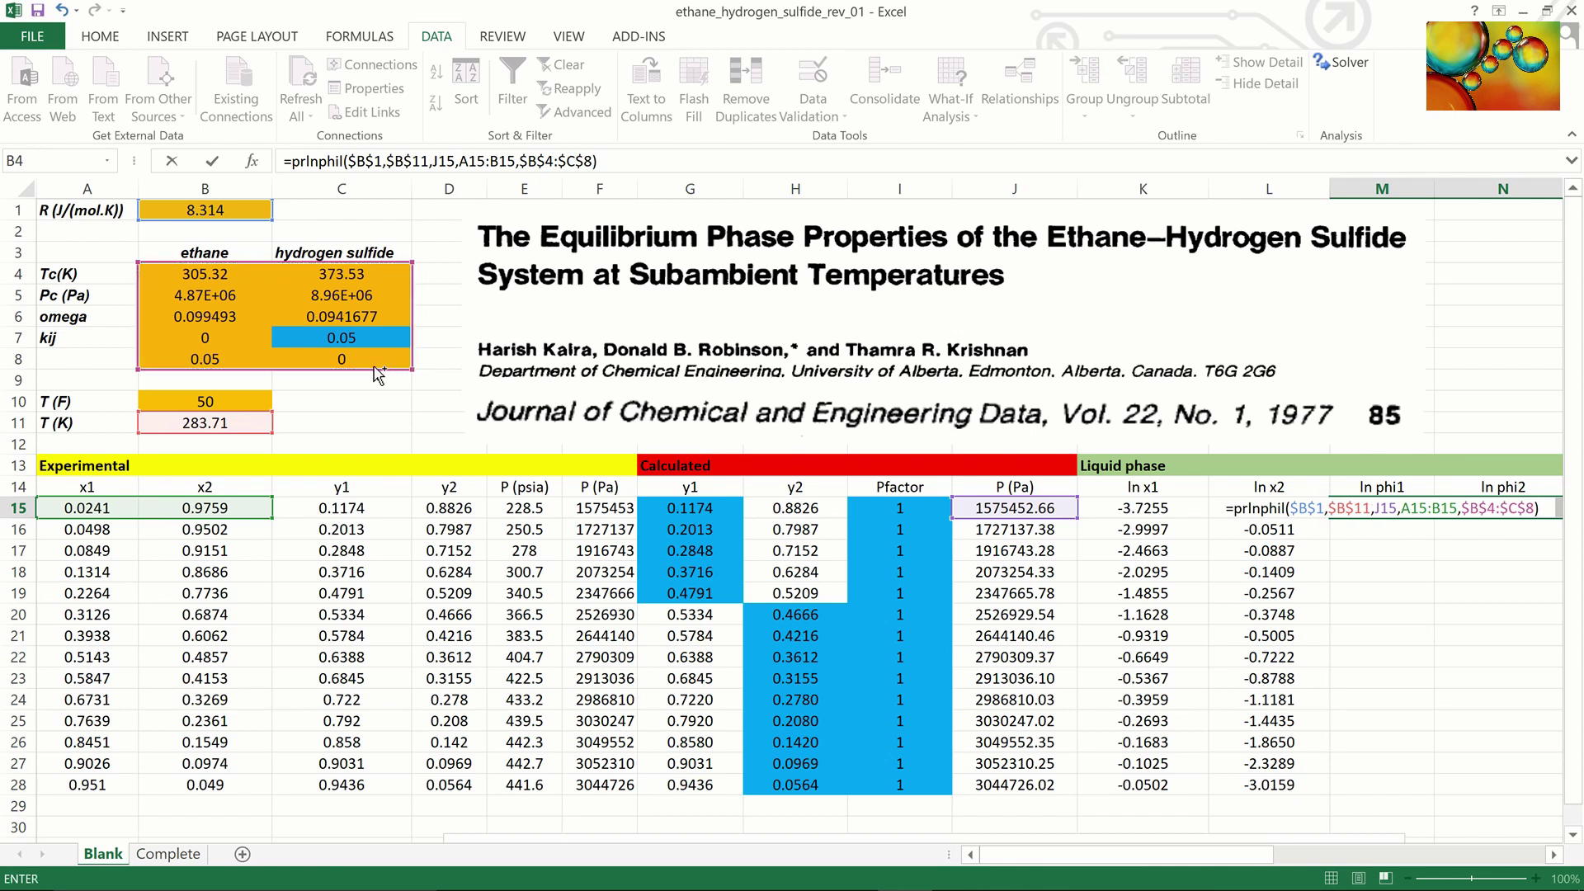
{"action": "key", "text": "ctrl+shift+Return"}
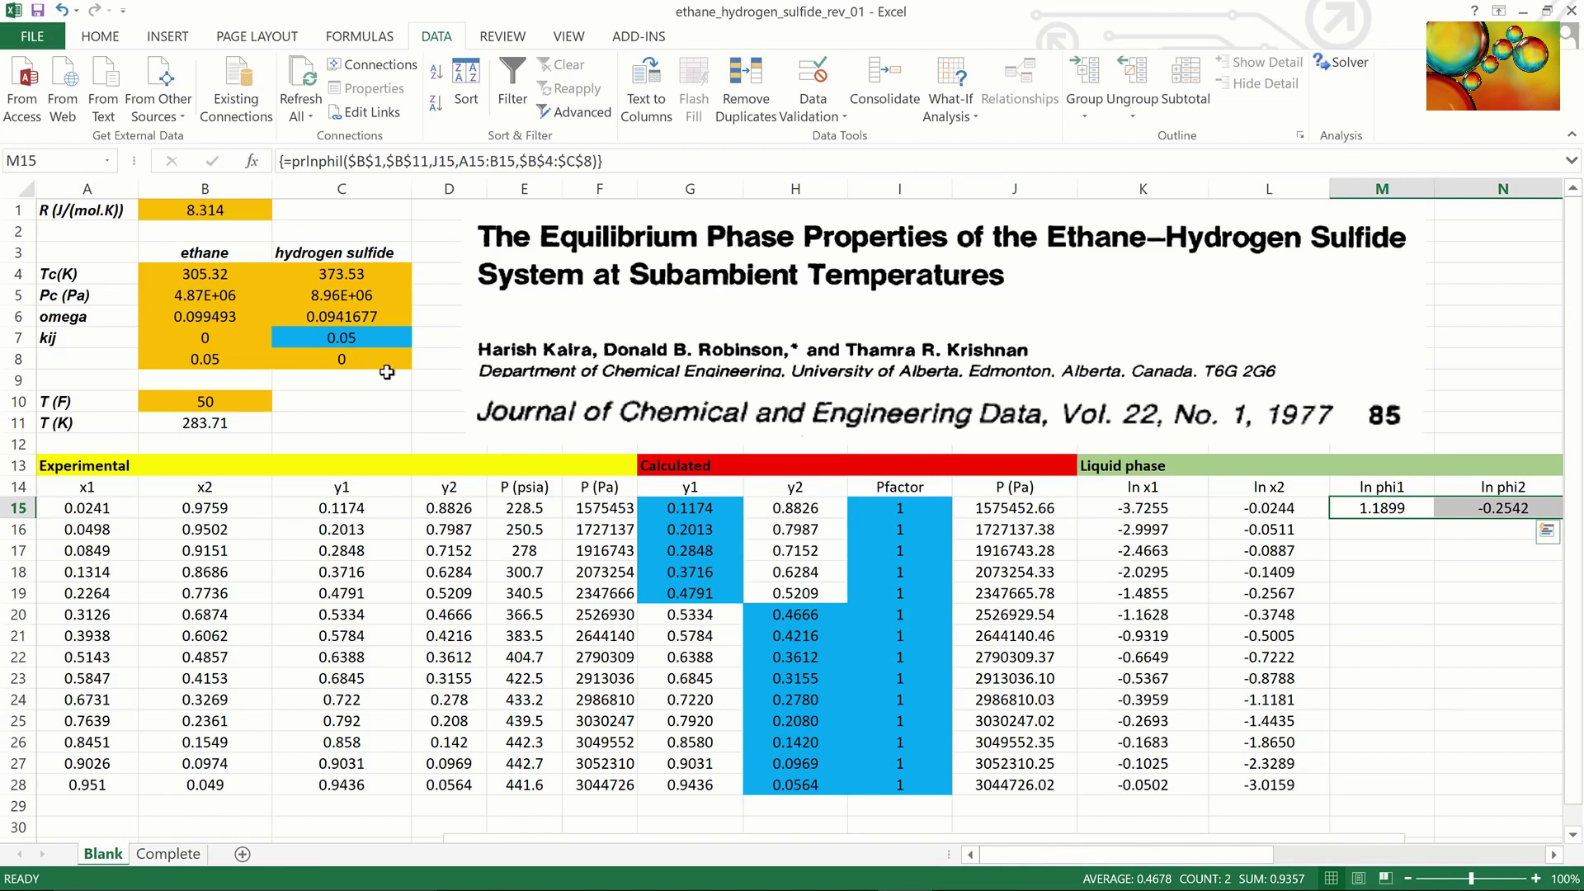
{"action": "left_click", "coordinate": [1553, 855]}
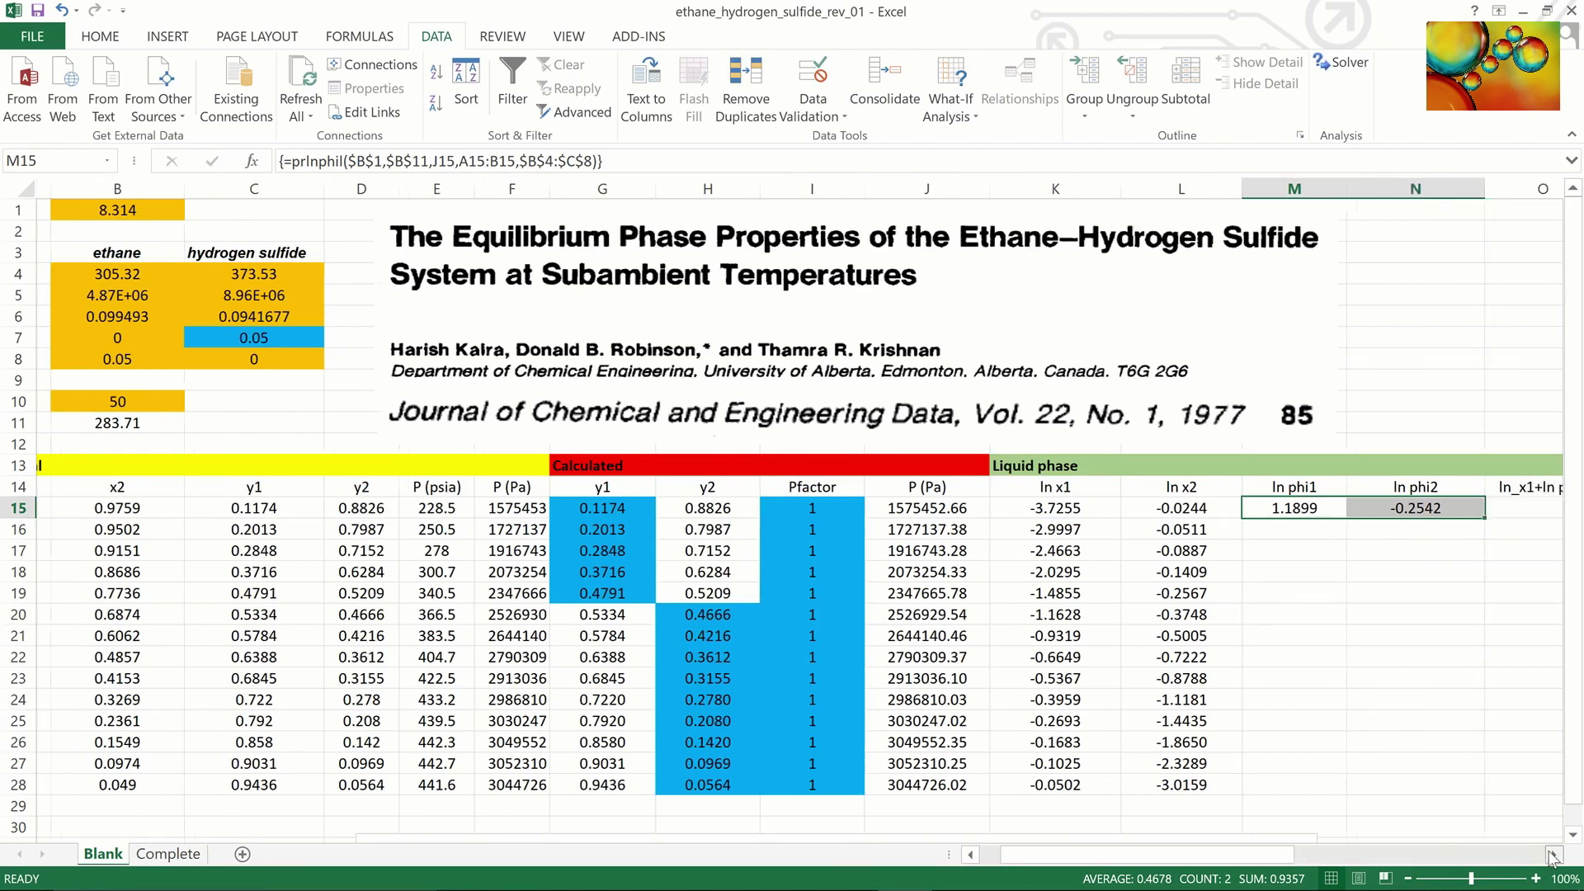
{"action": "double_click", "coordinate": [1470, 518]}
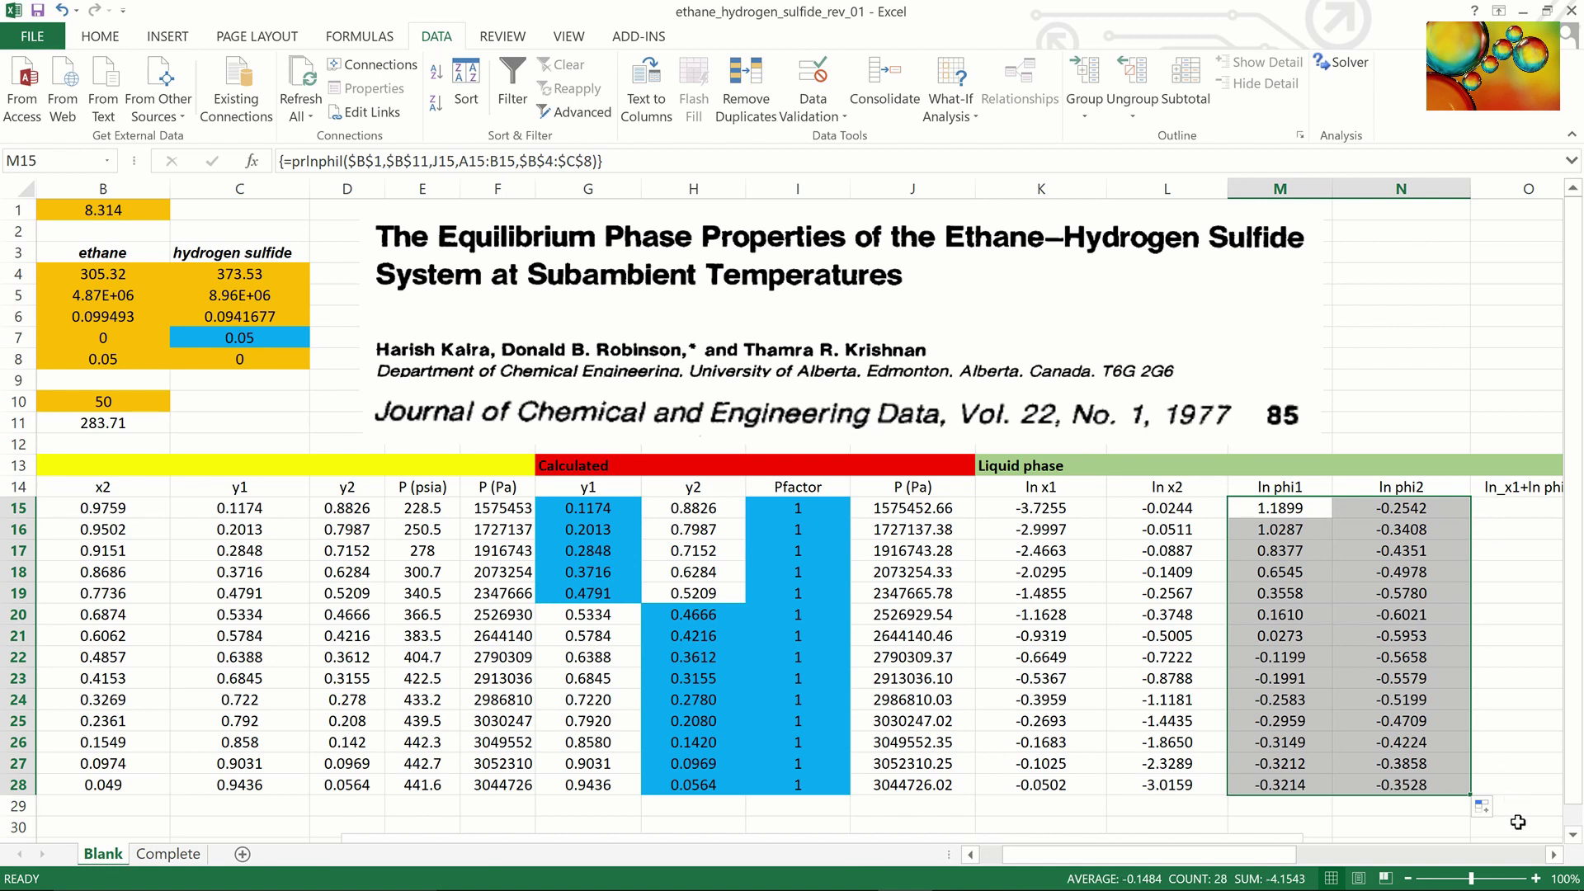
Calculate ln_x1+ln phi1 in O15 as =K15+M15, and fill it across to column P and down through row 28.
{"action": "left_click", "coordinate": [1553, 854]}
{"action": "left_click", "coordinate": [1553, 854]}
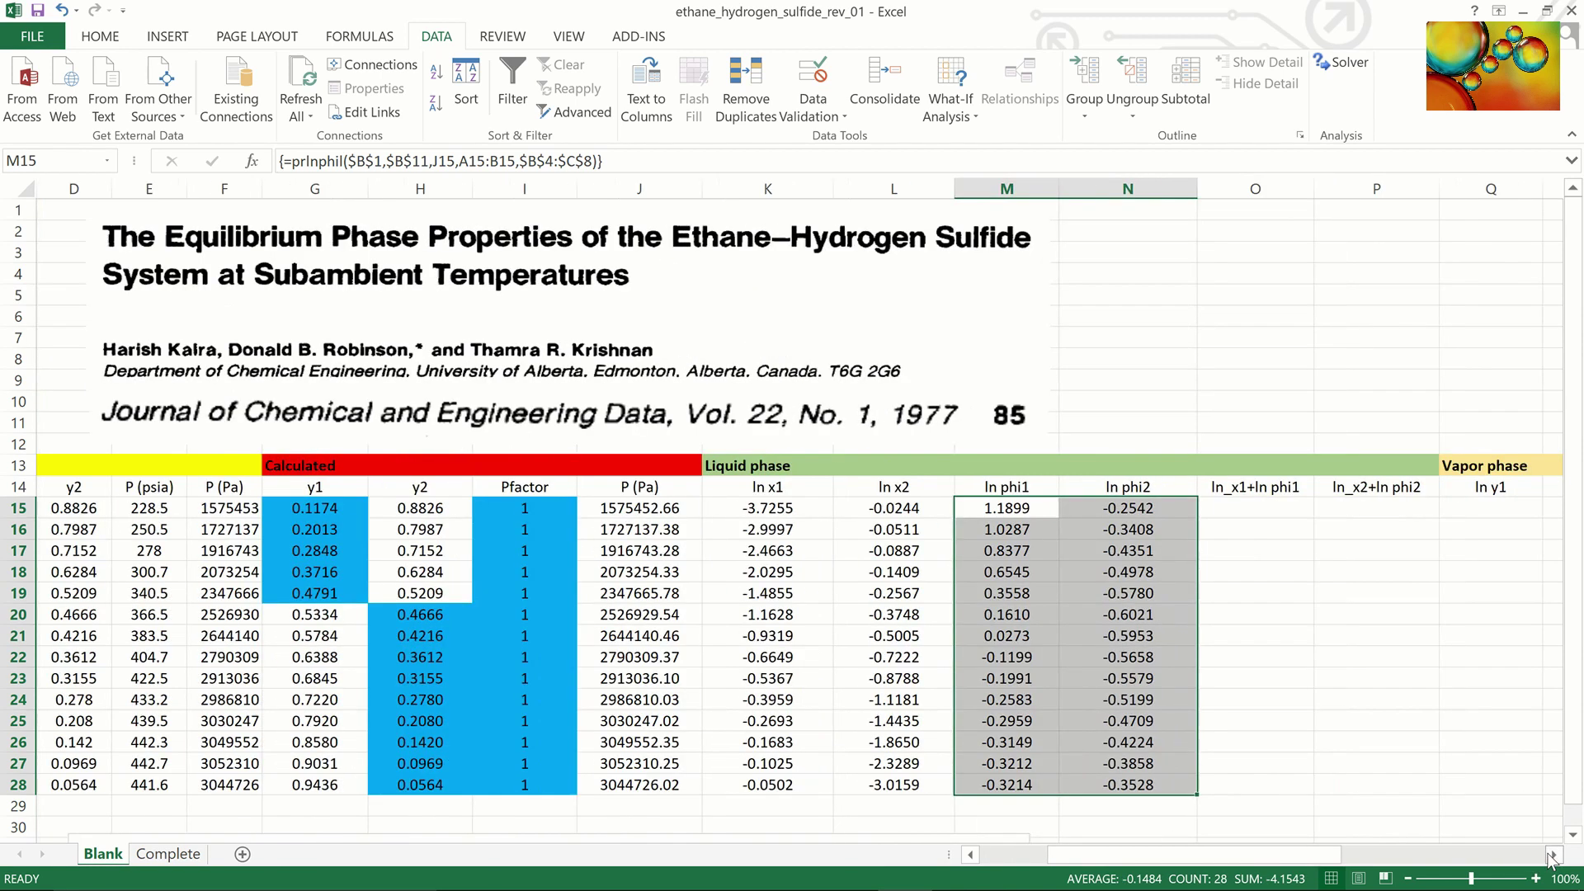
{"action": "left_click", "coordinate": [1268, 511]}
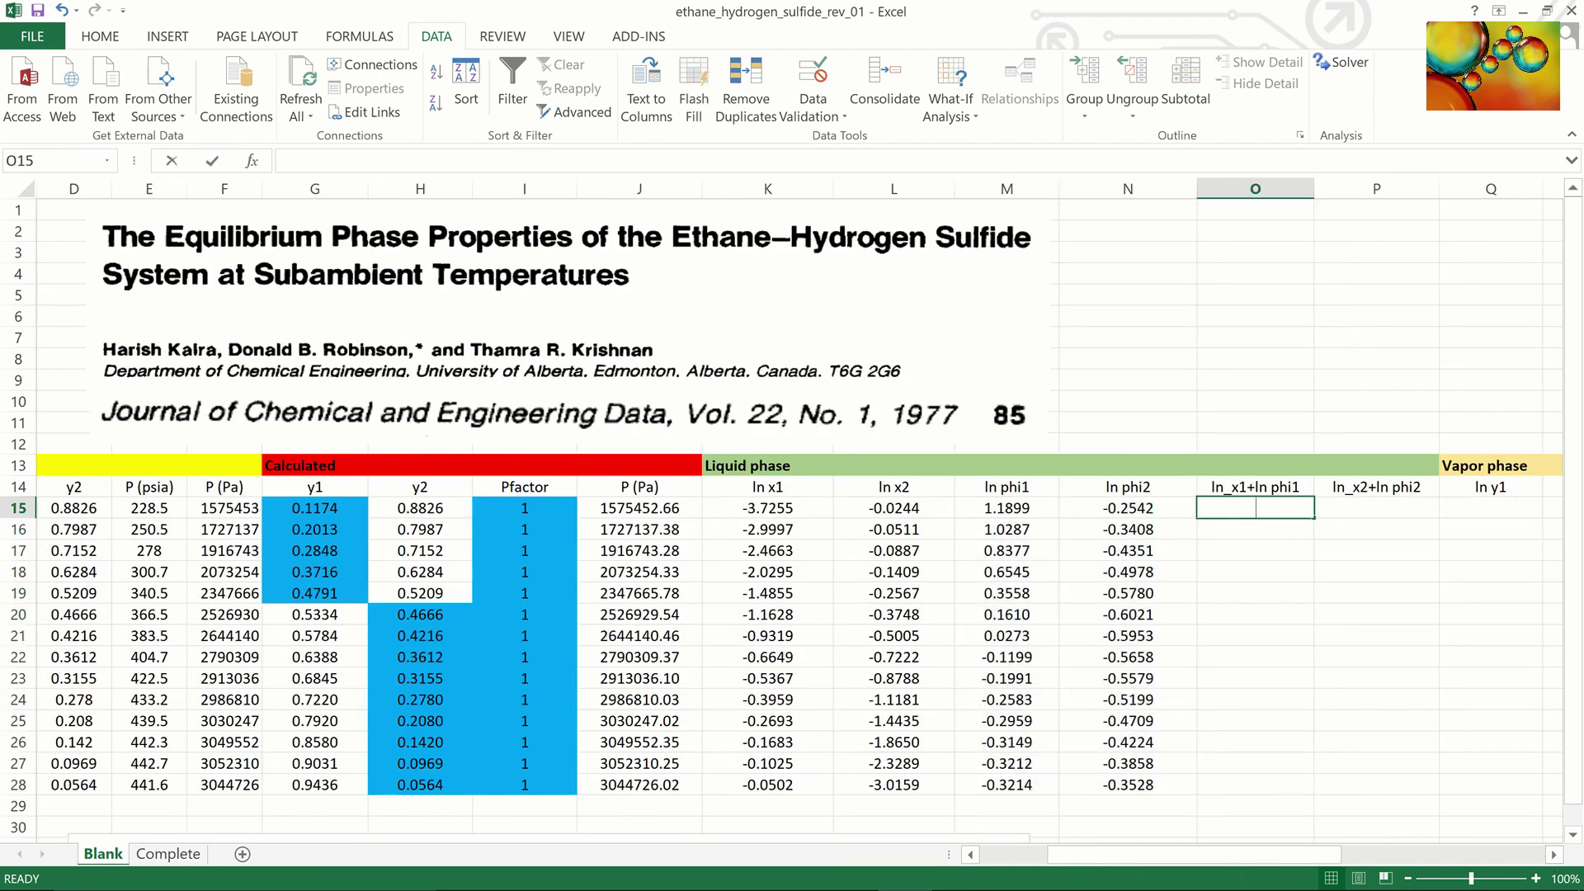
{"action": "type", "text": "="}
{"action": "left_click", "coordinate": [746, 505]}
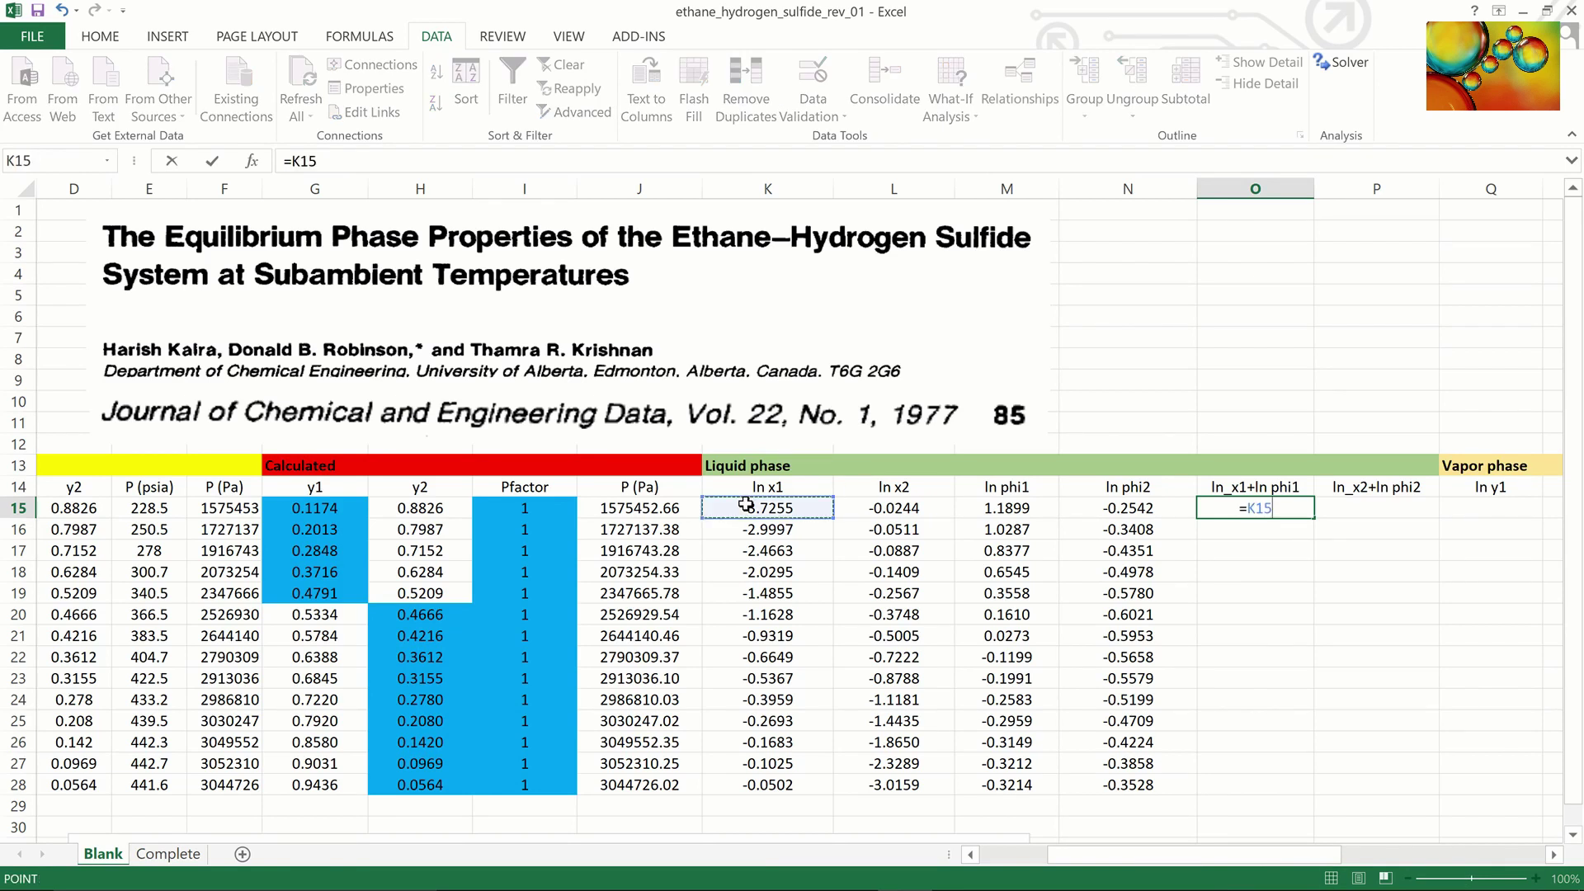
{"action": "type", "text": "+"}
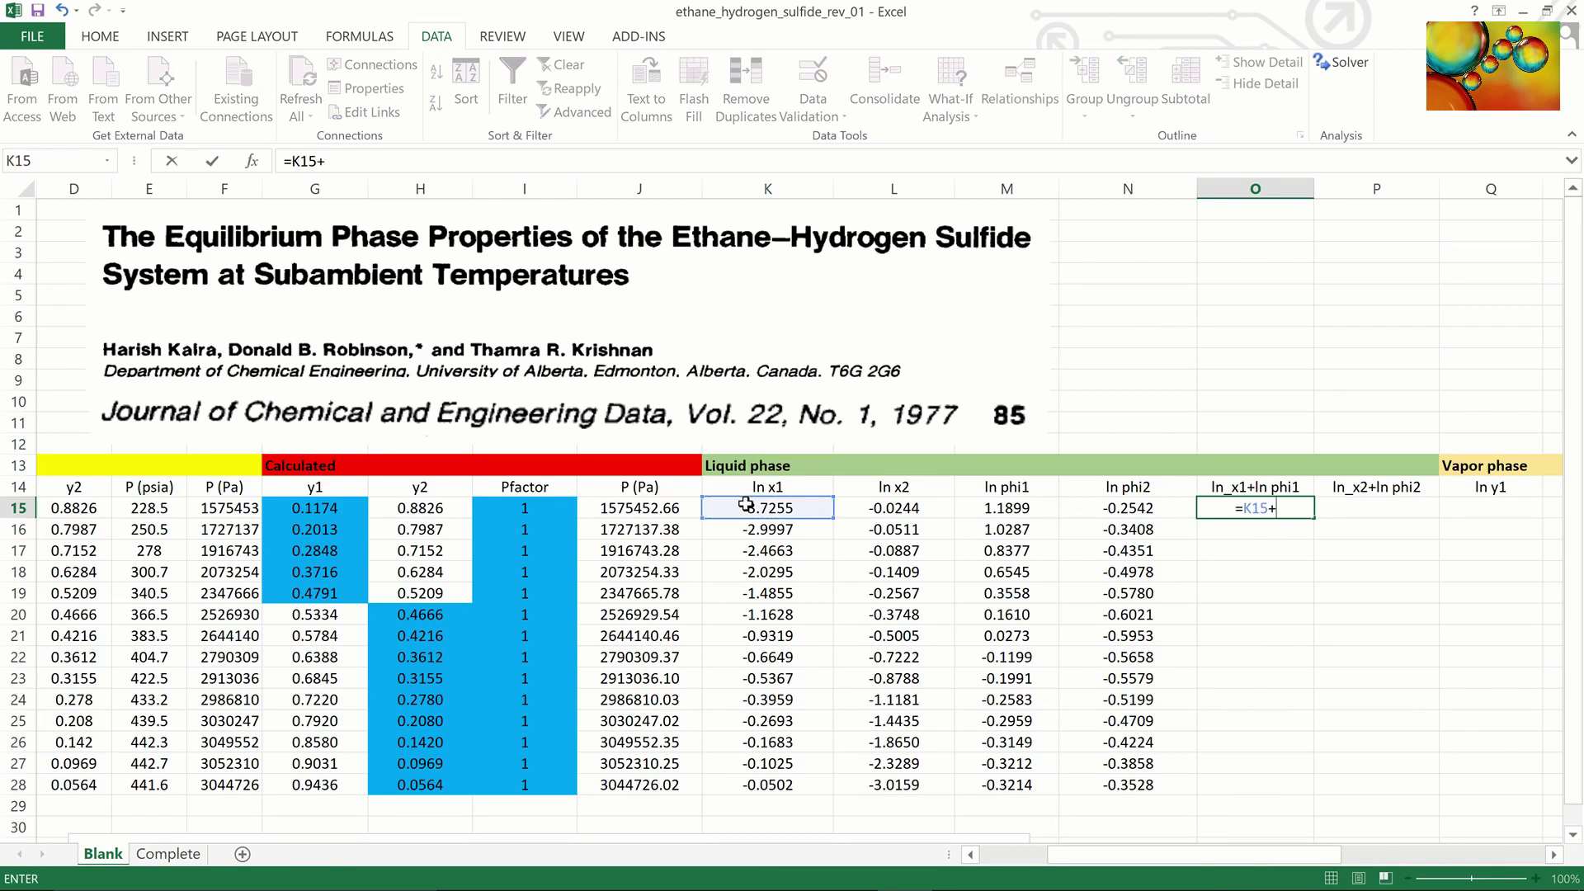
{"action": "left_click", "coordinate": [994, 507]}
{"action": "key", "text": "Return"}
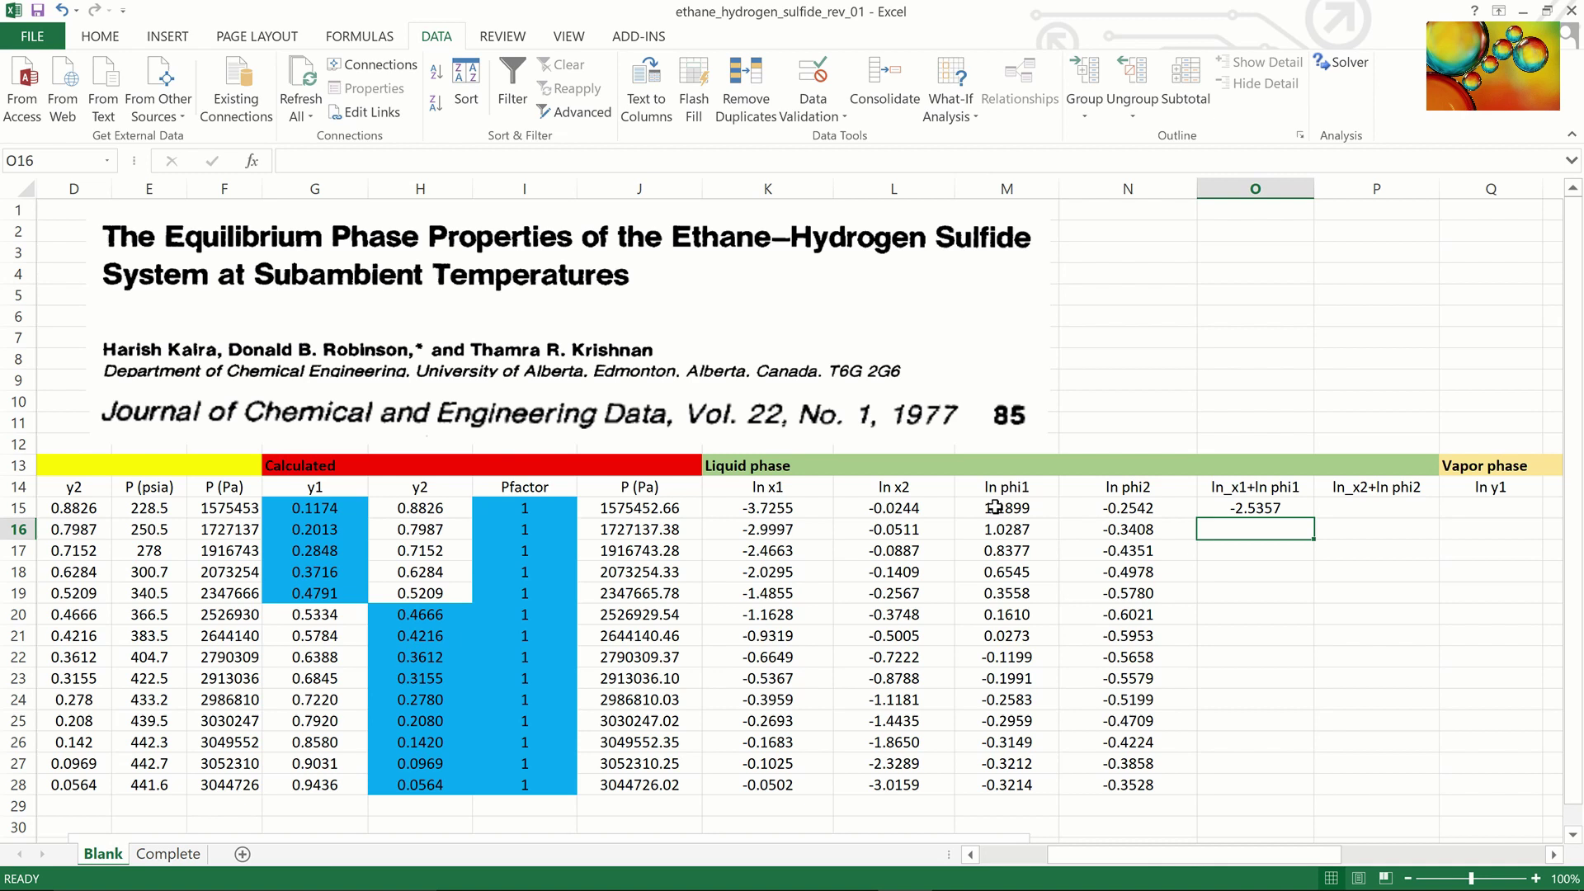
{"action": "left_click", "coordinate": [1303, 508]}
{"action": "left_click_drag", "start_coordinate": [1316, 516], "coordinate": [1439, 518]}
{"action": "double_click", "coordinate": [1439, 518]}
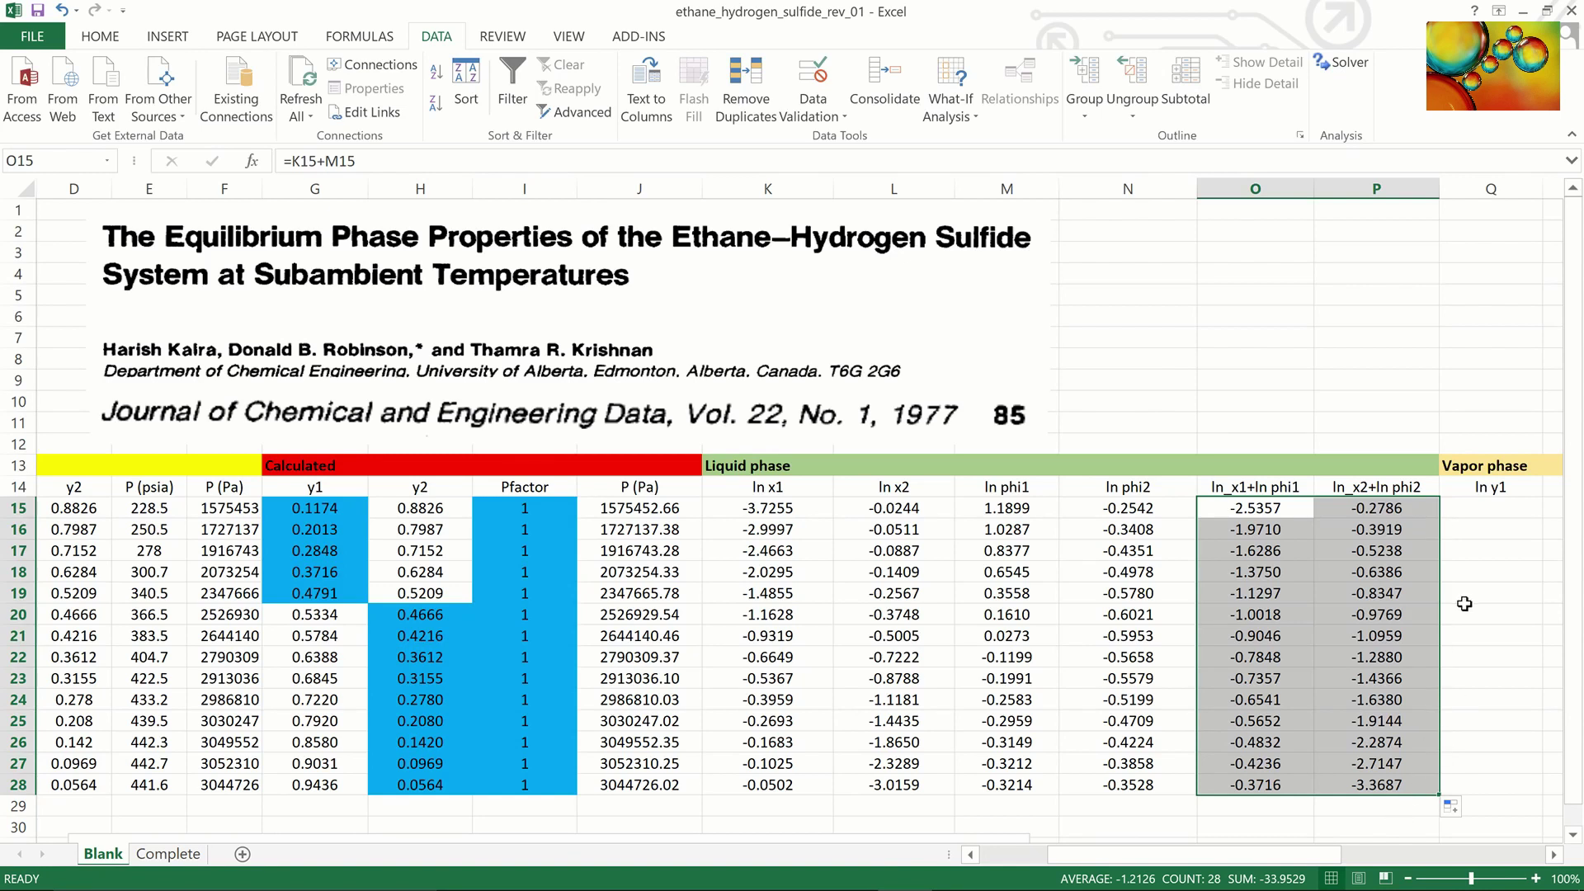
Calculate the vapor-phase ln y1 in Q15 from the calculated y1 with the formula =LN(G15).
{"action": "left_click", "coordinate": [1477, 517]}
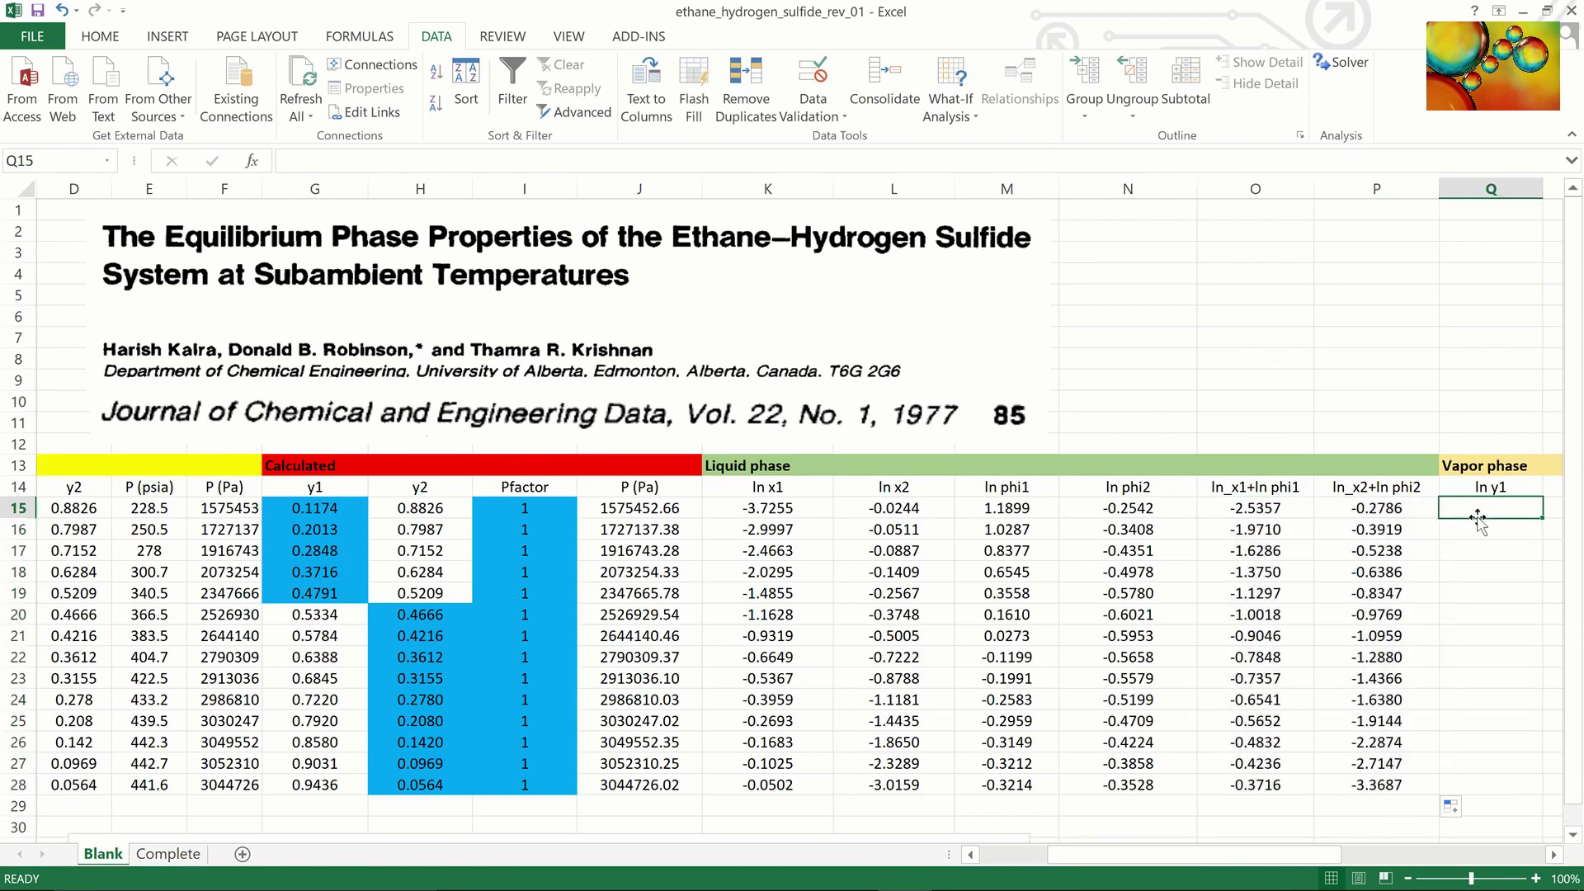
{"action": "type", "text": "=ln("}
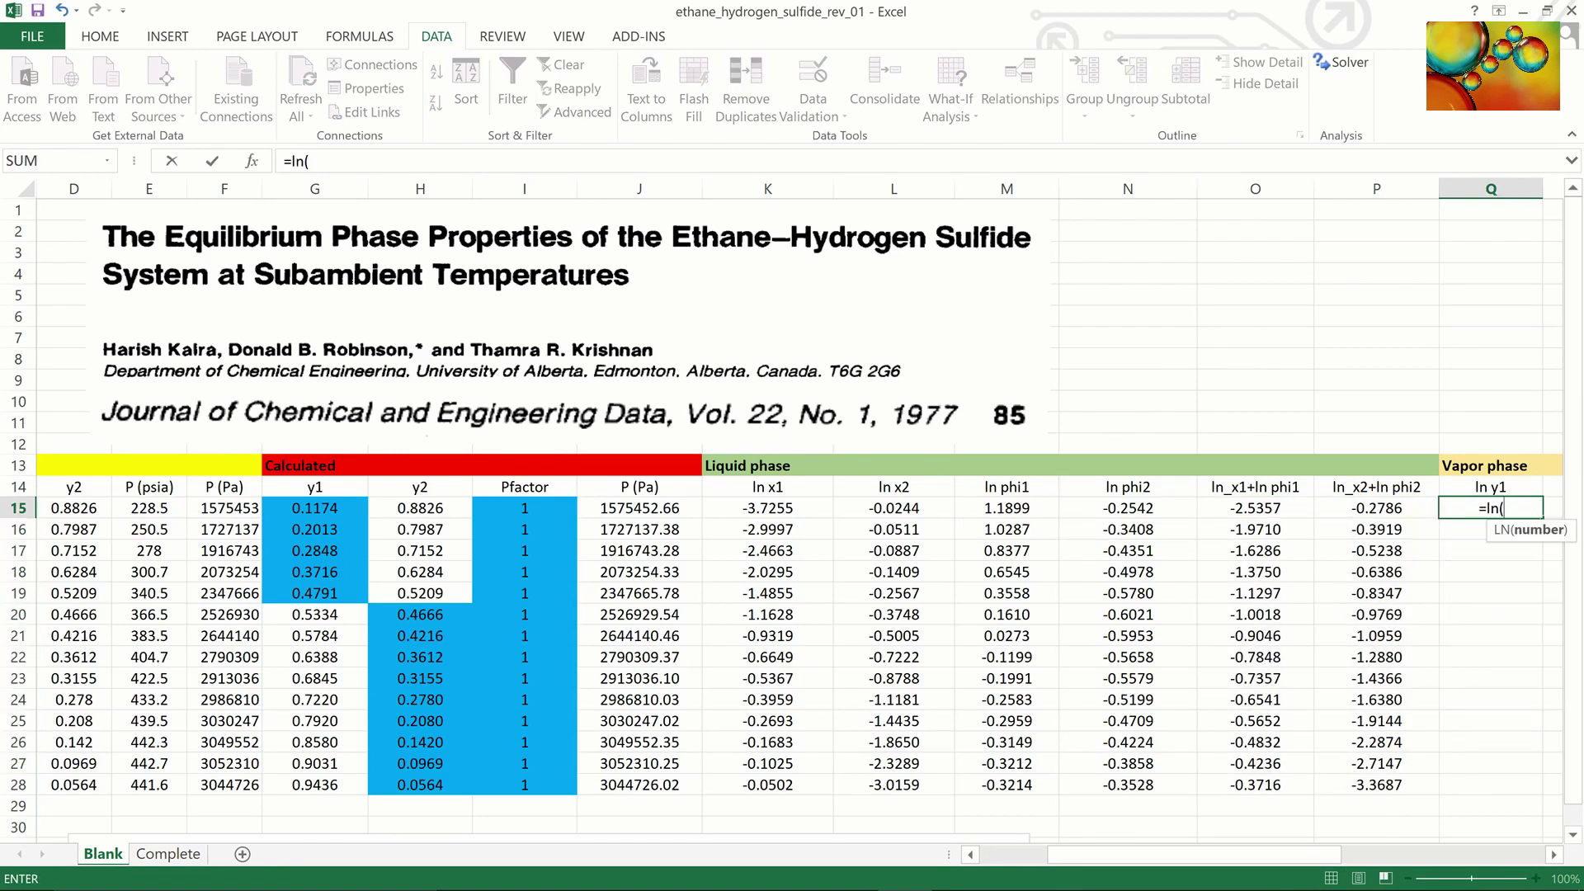
{"action": "left_click", "coordinate": [335, 505]}
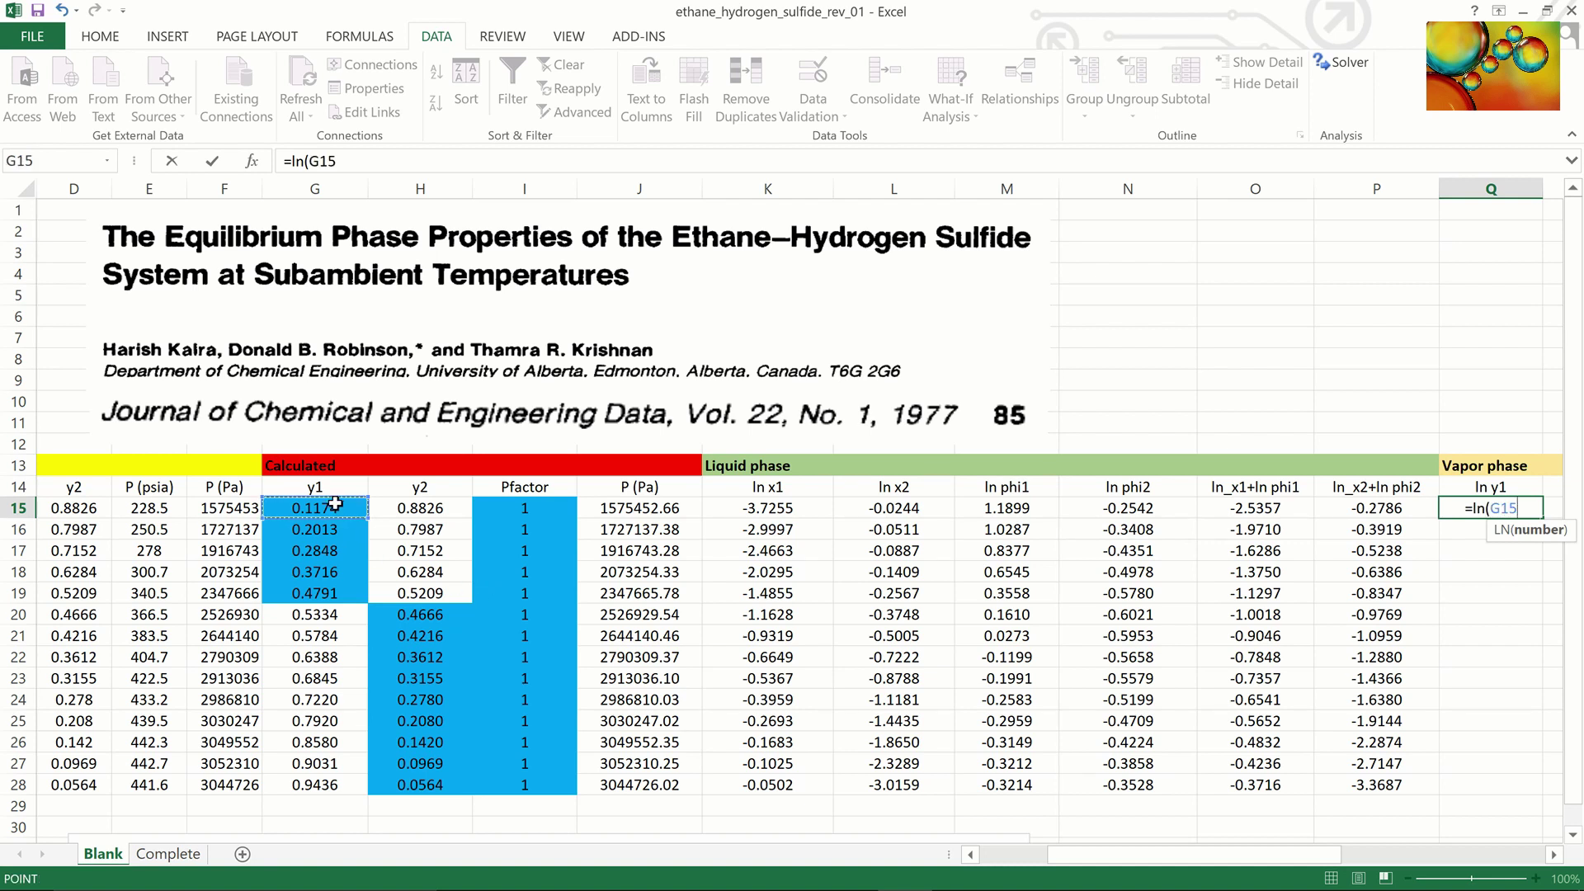
{"action": "type", "text": ")"}
{"action": "key", "text": "Return"}
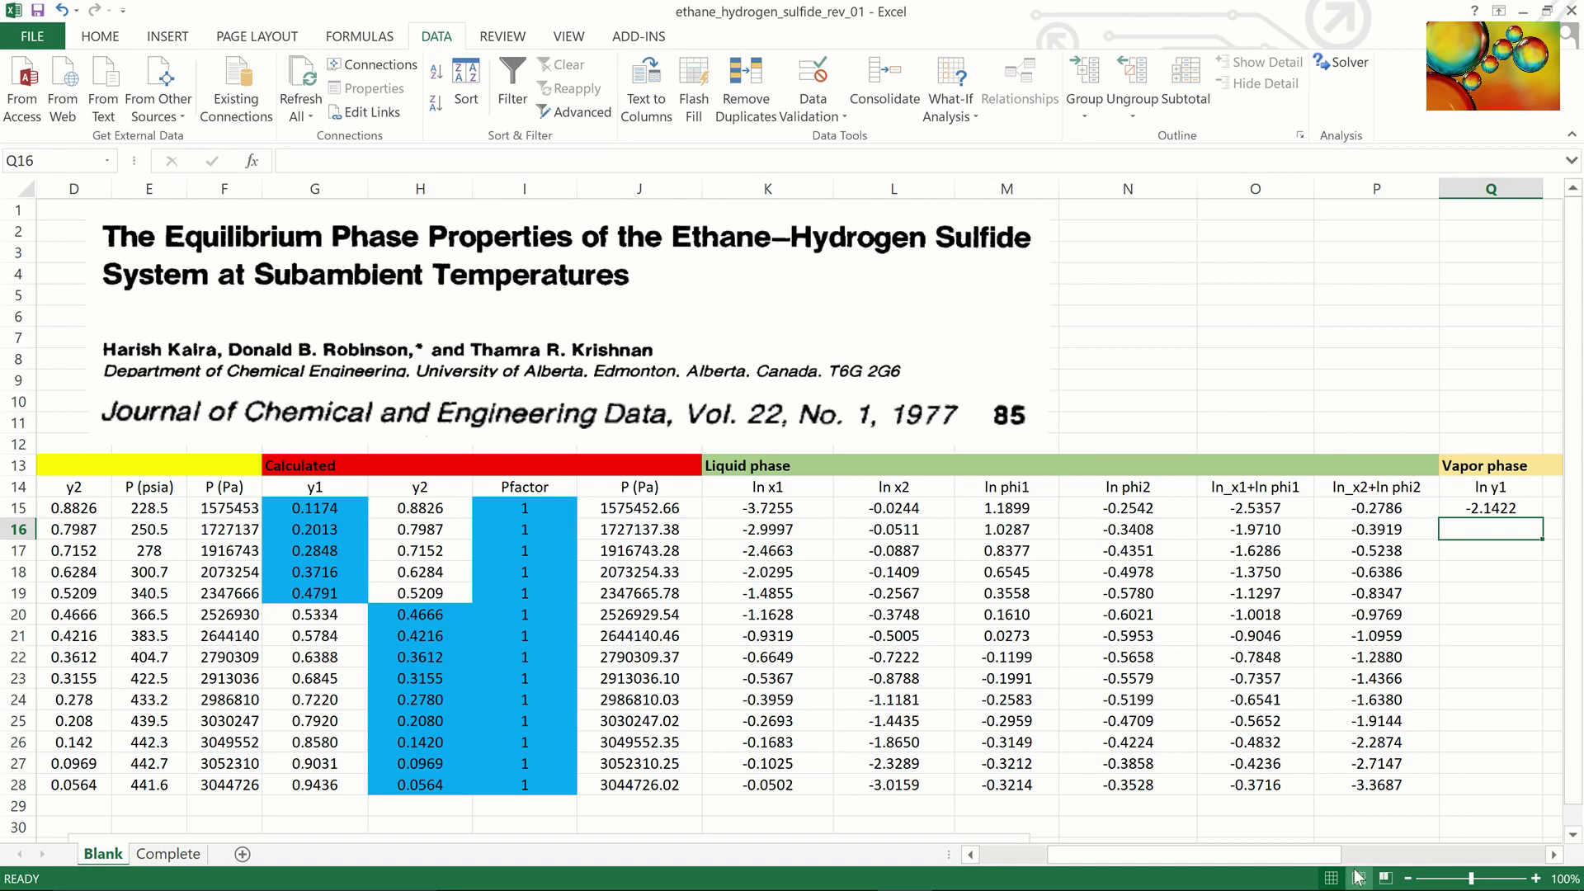
Fill the ln y1 formula from Q15 across to R15 for ln y2 and down through row 28.
{"action": "left_click_drag", "start_coordinate": [1330, 857], "coordinate": [1375, 857]}
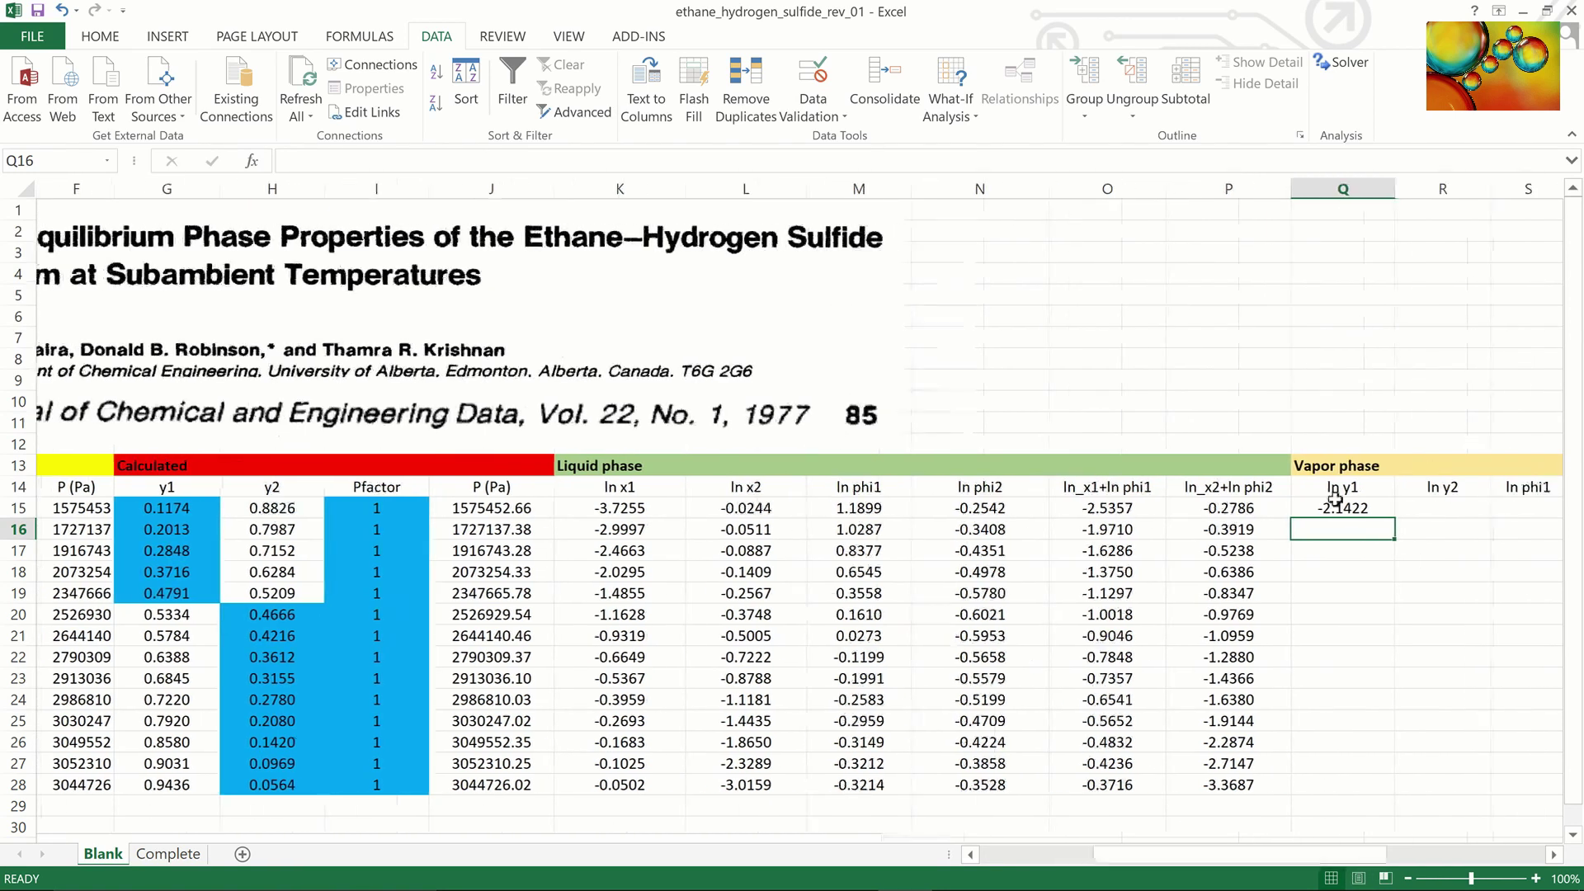
{"action": "left_click", "coordinate": [1351, 505]}
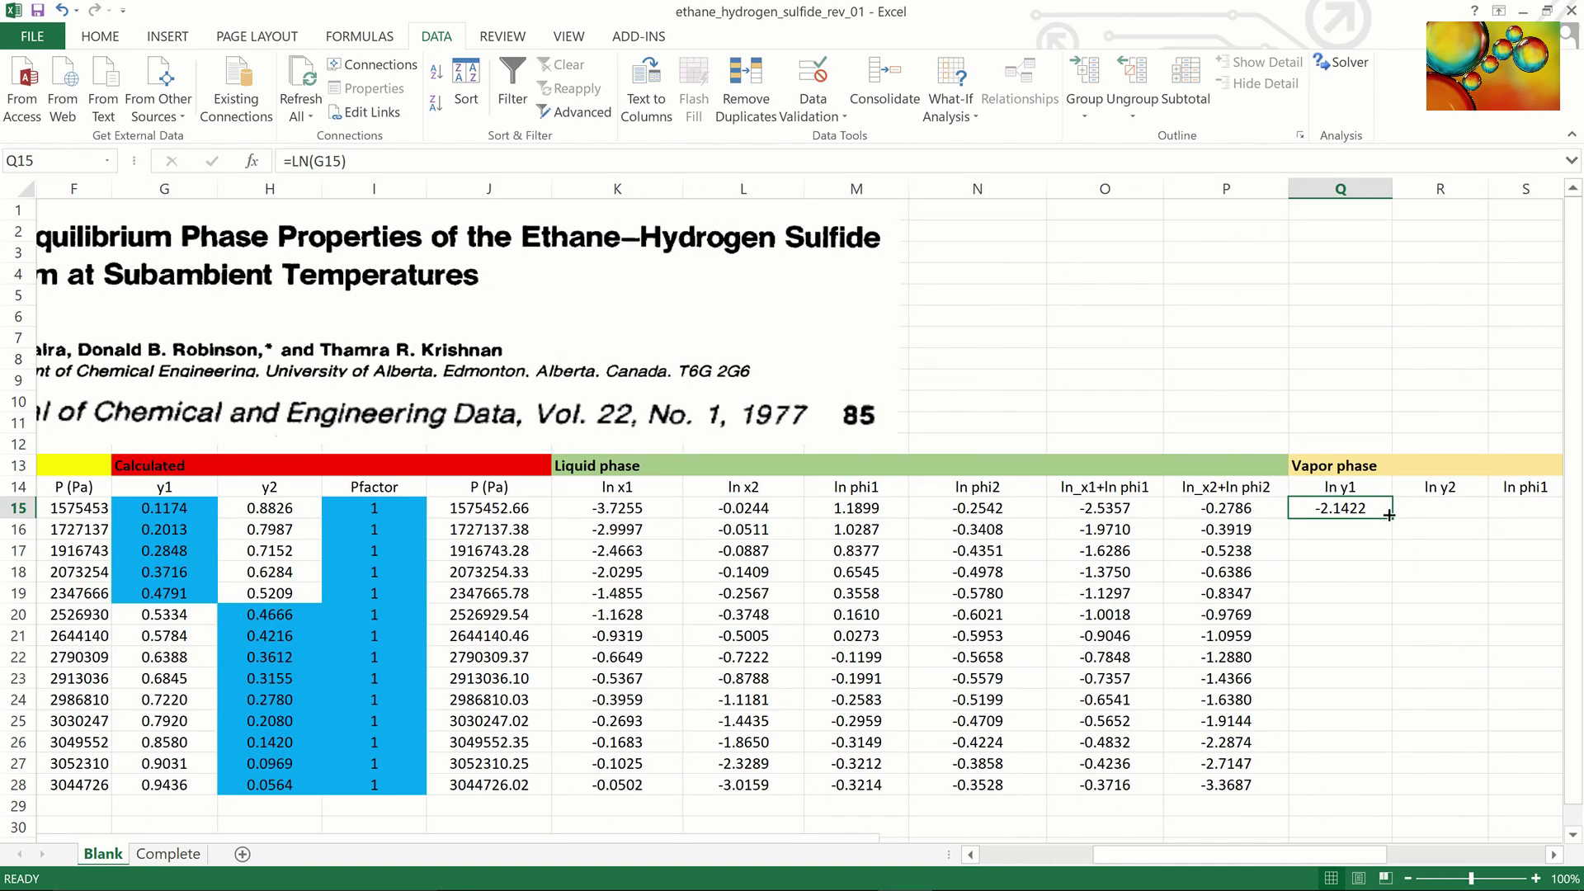
{"action": "left_click_drag", "start_coordinate": [1389, 515], "coordinate": [1491, 517]}
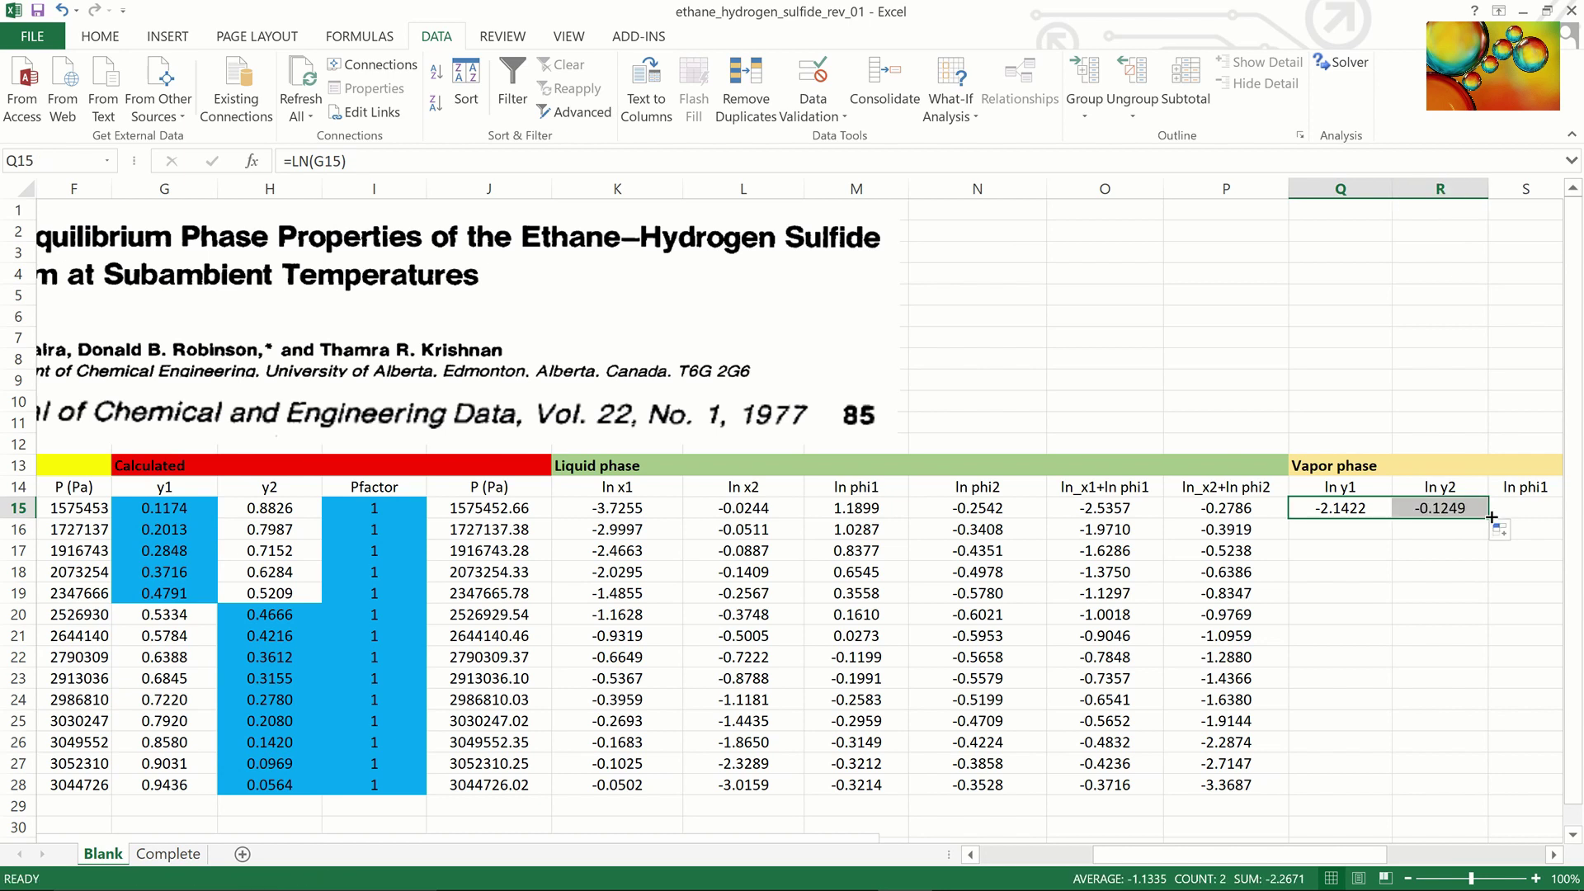
{"action": "double_click", "coordinate": [1488, 518]}
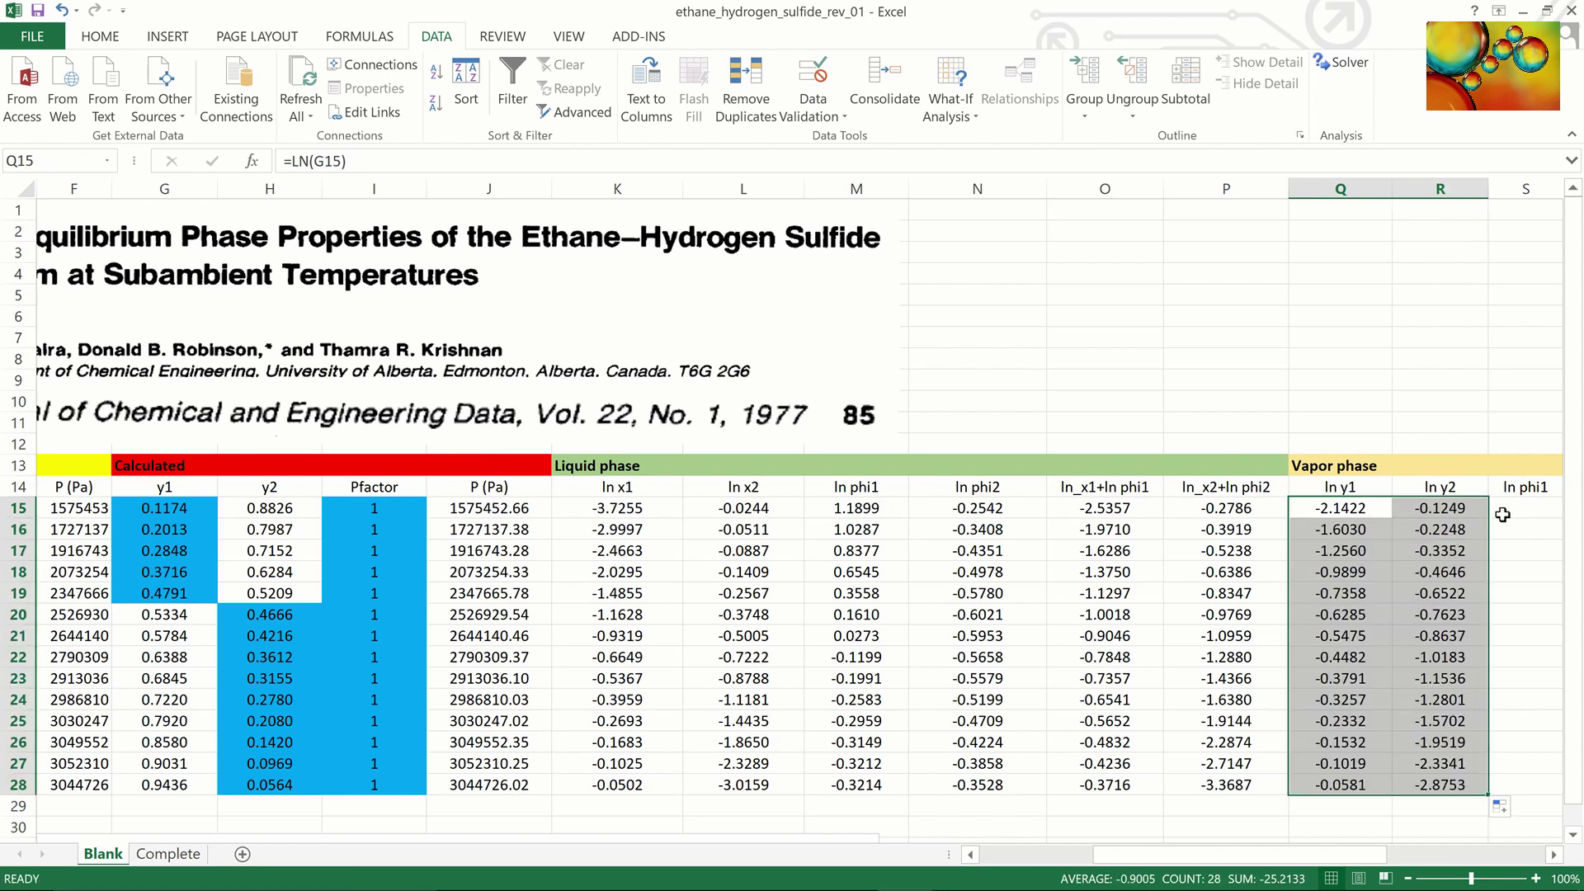
Start a prlnphiv formula across S15:T15 for the vapor-phase ln phi1 and ln phi2, with the absolute reference $B$1 for R.
{"action": "left_click", "coordinate": [1515, 512]}
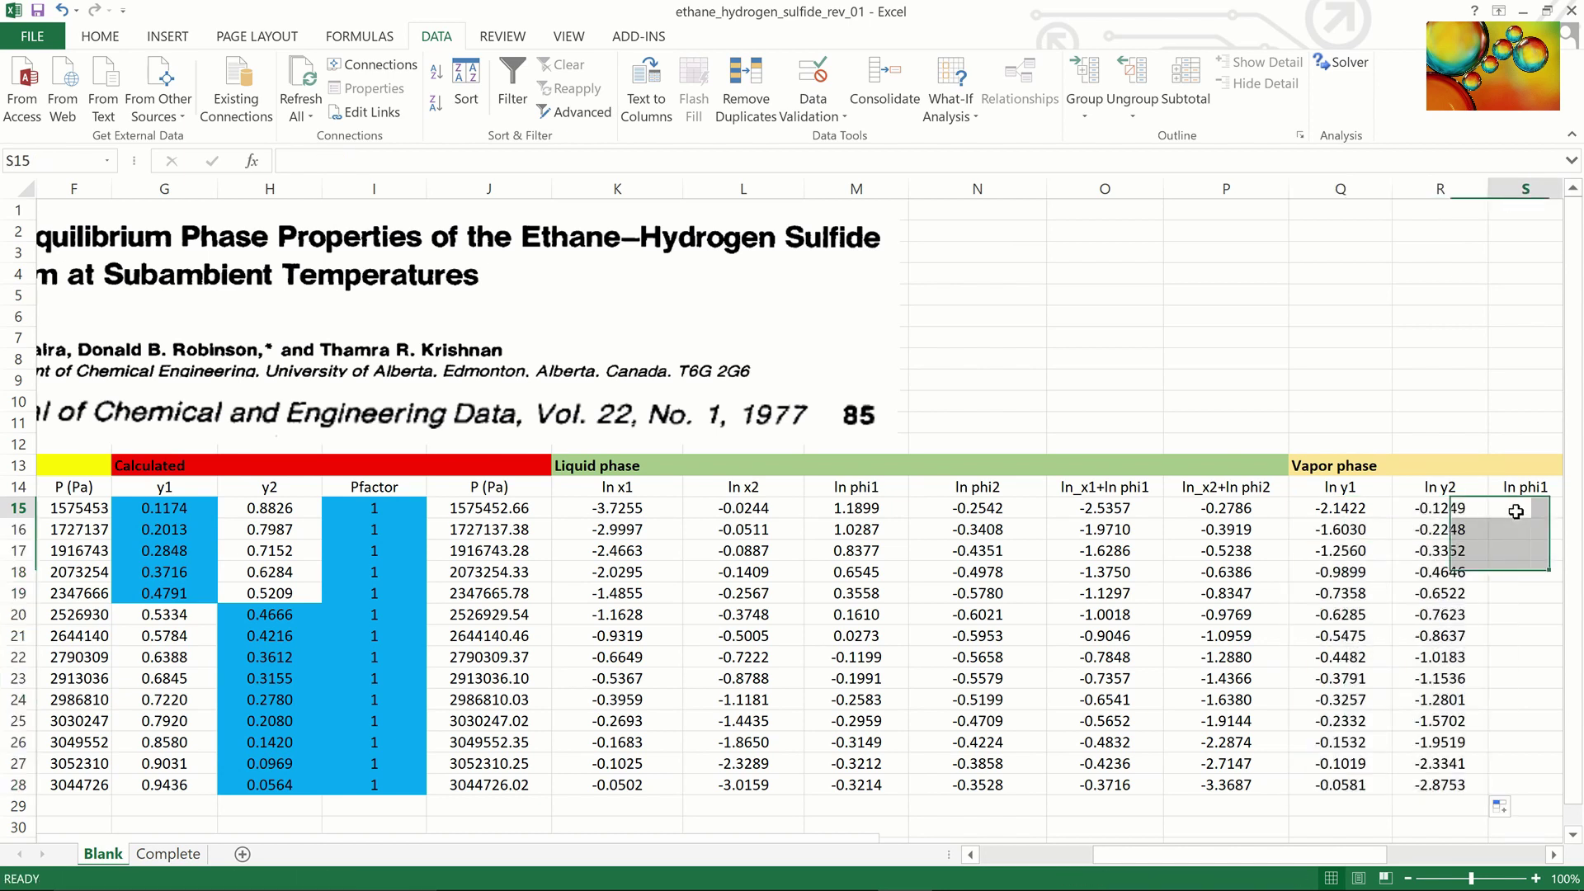
{"action": "left_click", "coordinate": [1554, 855]}
{"action": "left_click", "coordinate": [1554, 855]}
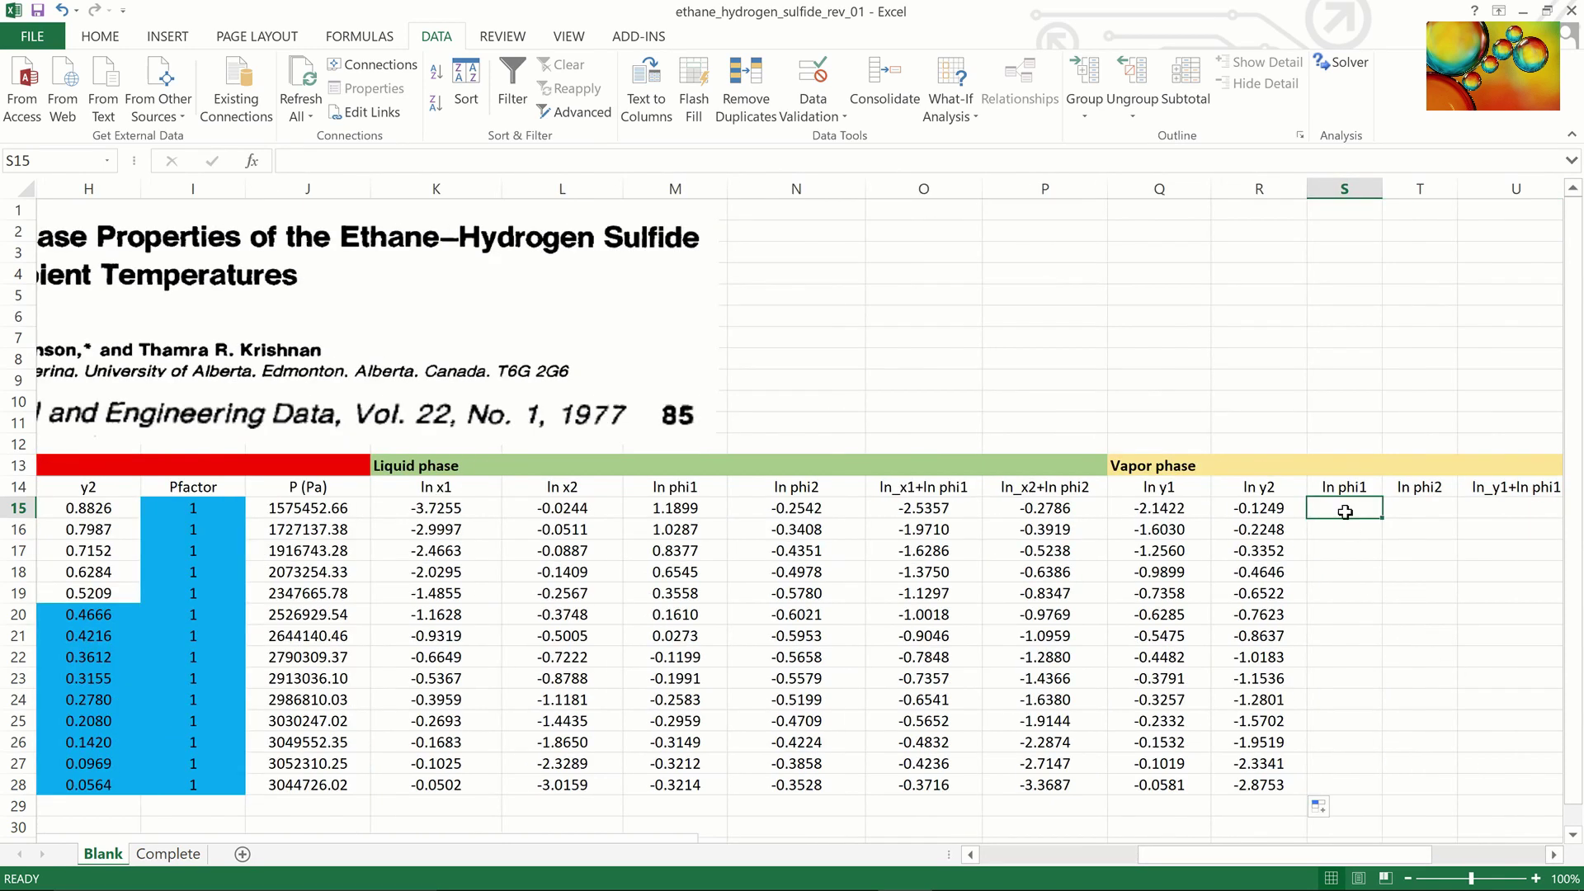
{"action": "left_click_drag", "start_coordinate": [1372, 511], "coordinate": [1395, 512]}
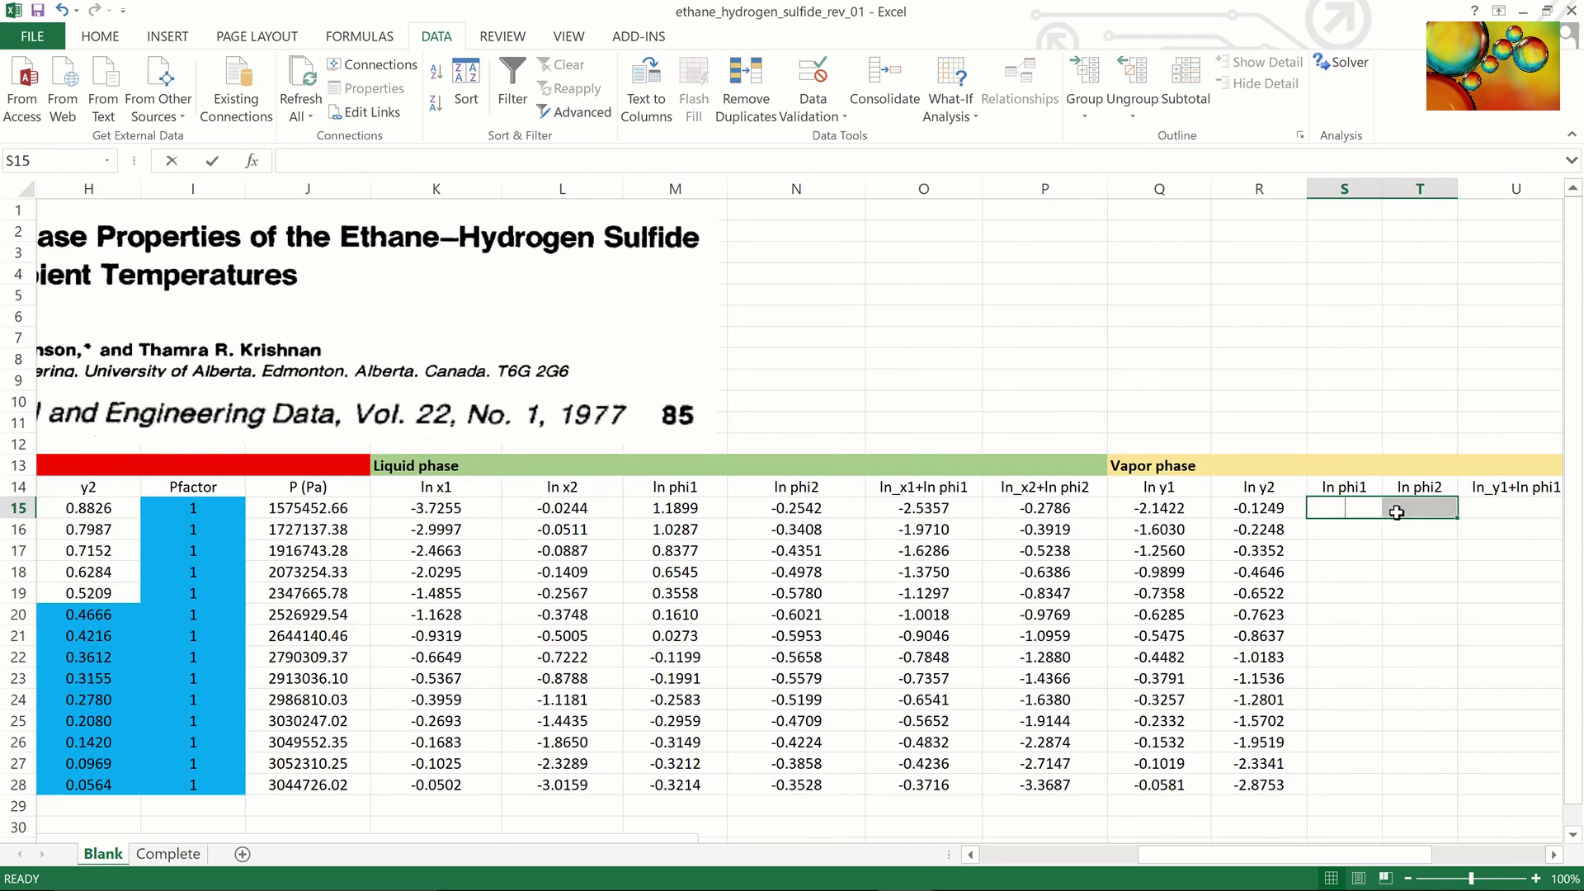
{"action": "type", "text": "=prl"}
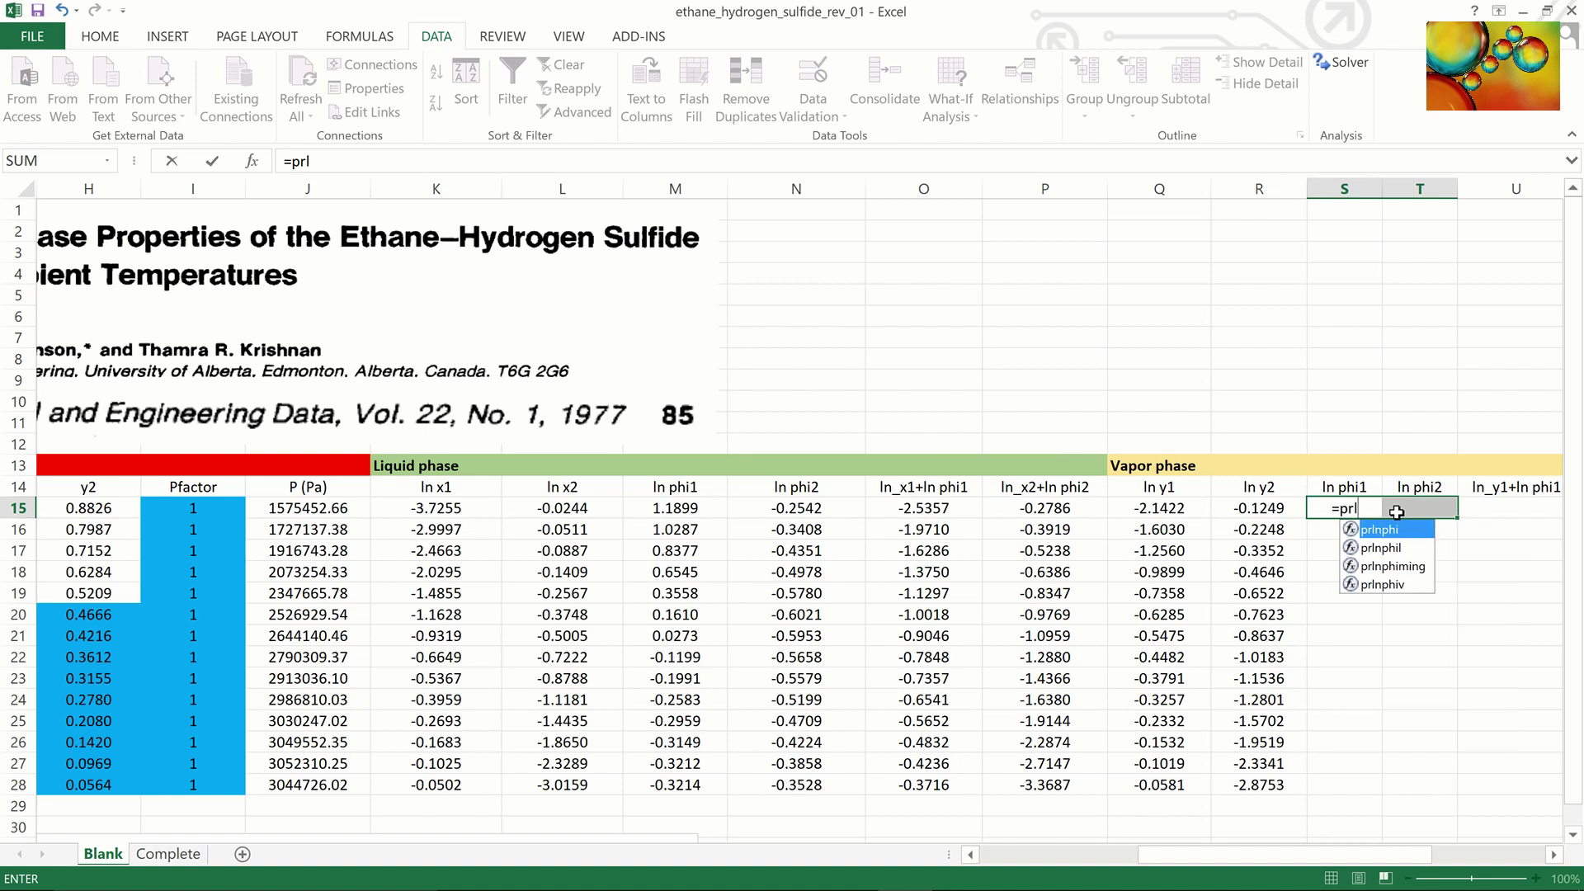
{"action": "type", "text": "nphiv("}
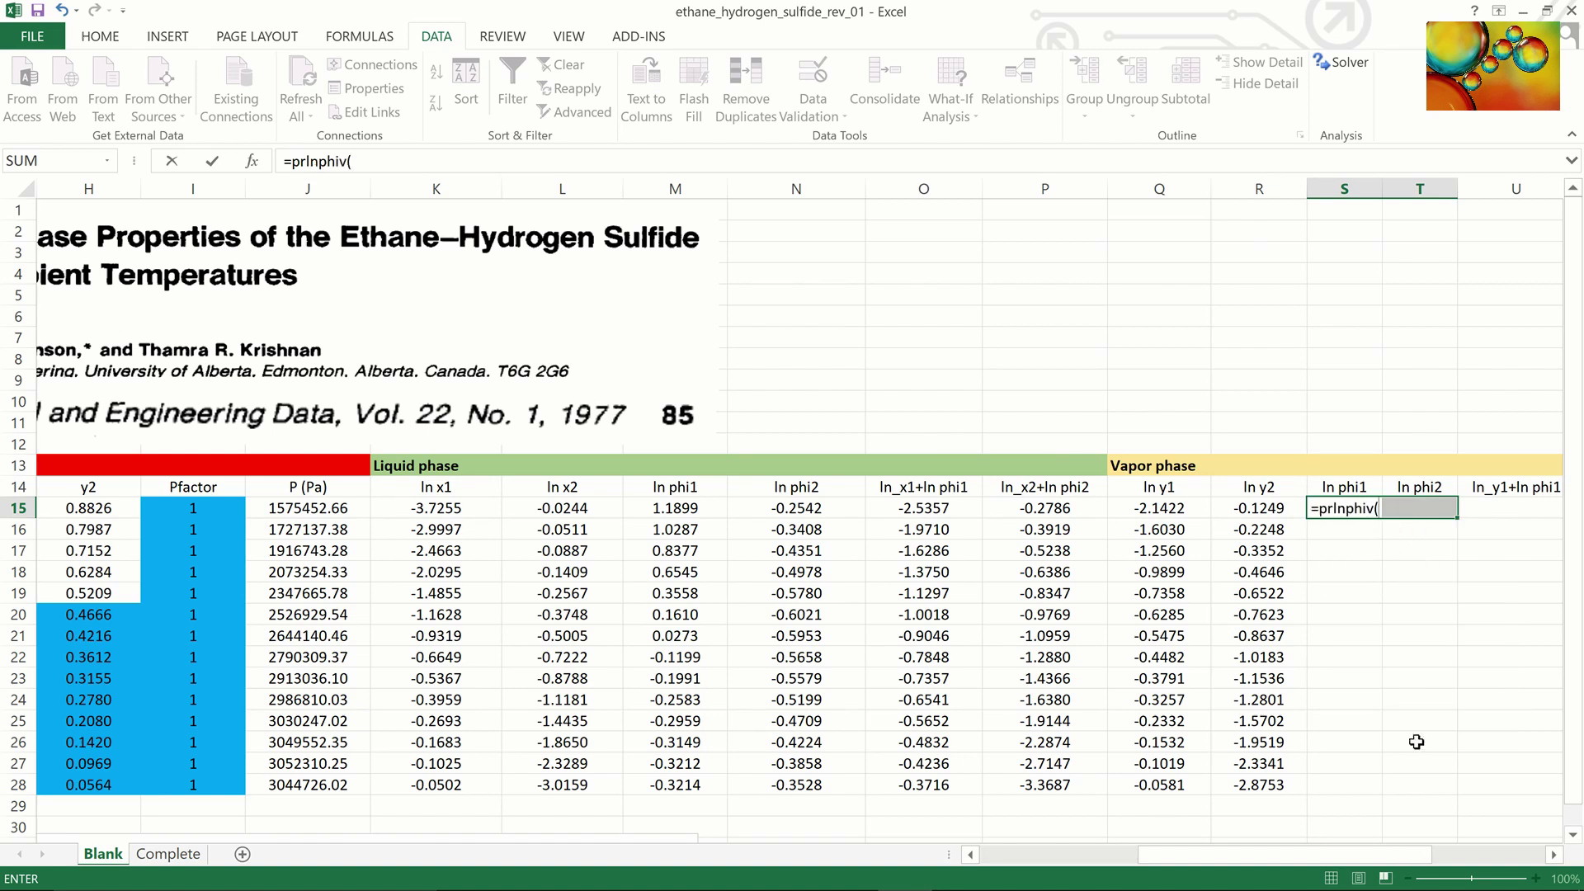
{"action": "left_click_drag", "start_coordinate": [1402, 860], "coordinate": [1153, 866]}
{"action": "left_click_drag", "start_coordinate": [1045, 866], "coordinate": [985, 866]}
{"action": "left_click", "coordinate": [195, 213]}
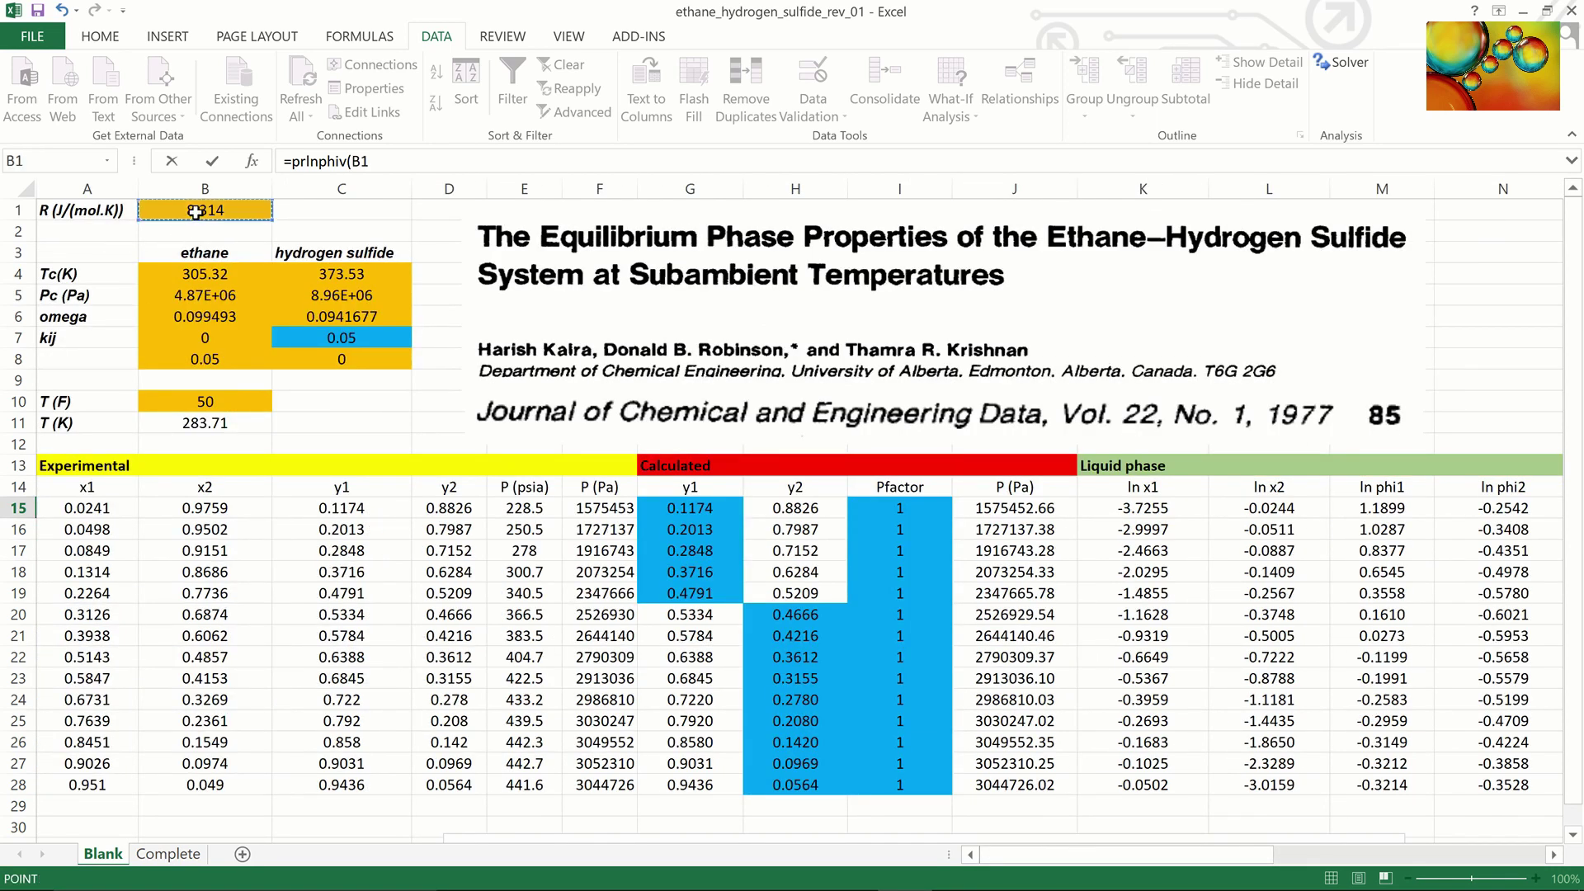
{"action": "key", "text": "F4"}
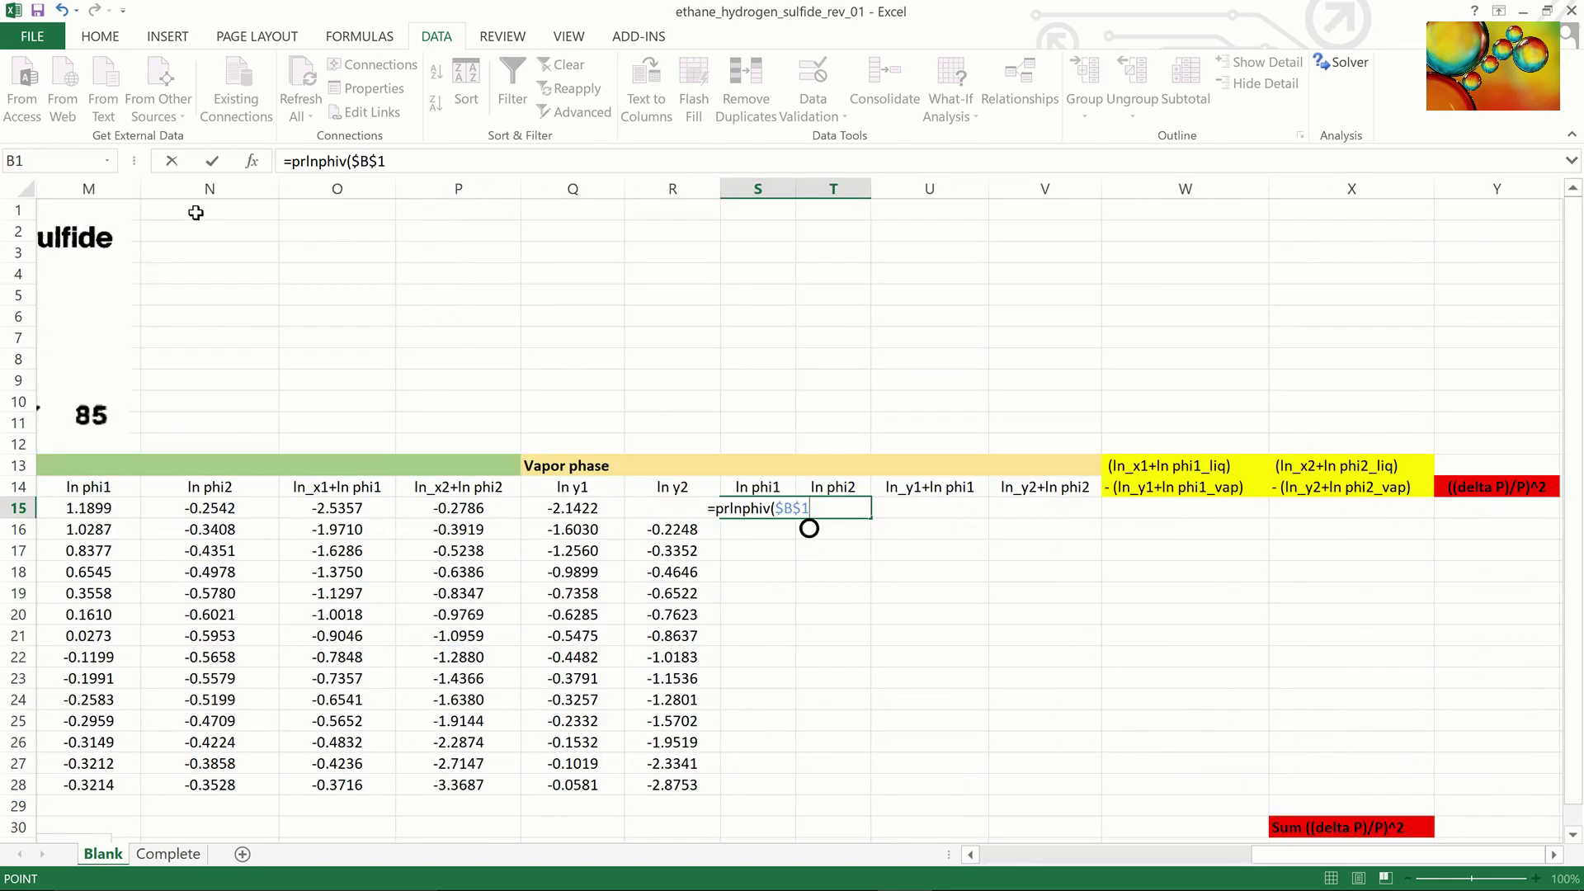
{"action": "type", "text": ","}
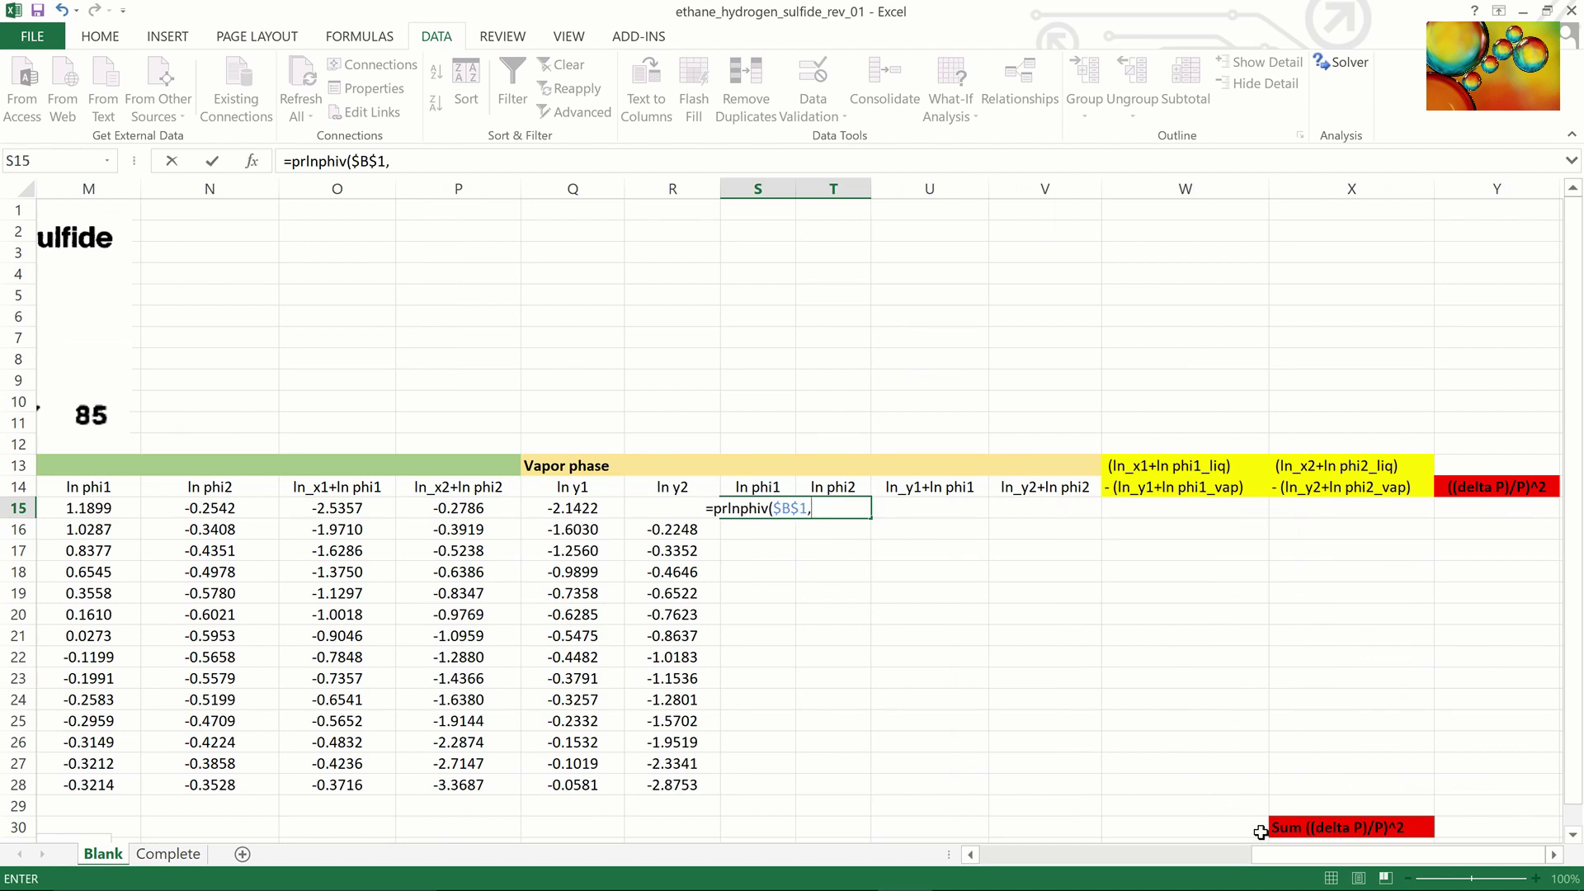
Add the temperature $B$11, the calculated pressure J15 and the calculated vapor compositions G15:H15 as the prlnphiv formula's next arguments.
{"action": "left_click_drag", "start_coordinate": [1270, 854], "coordinate": [920, 864]}
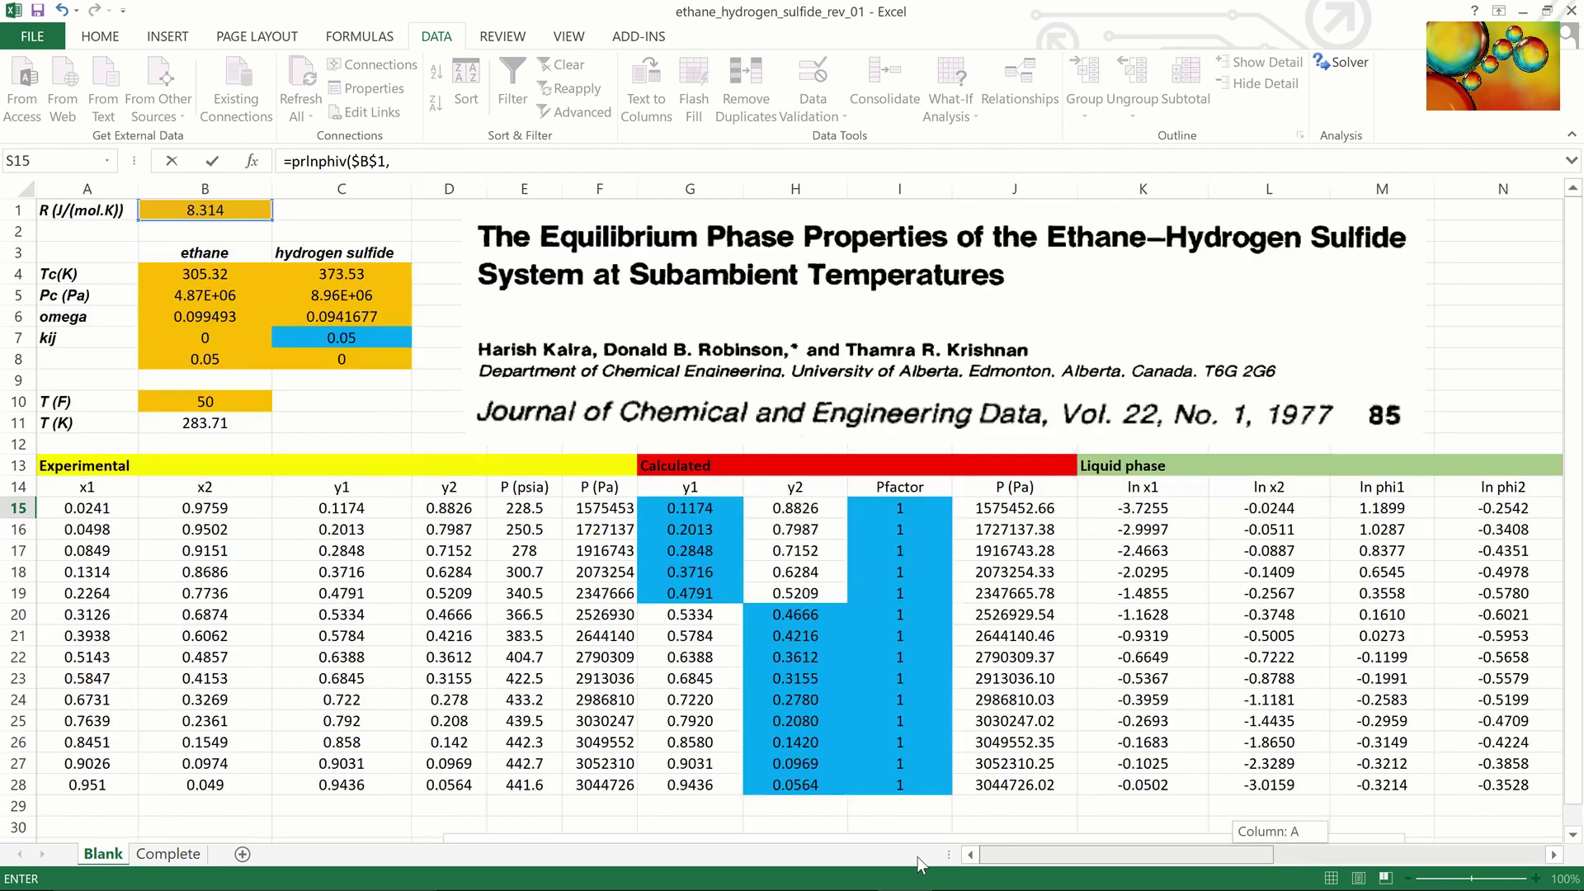
{"action": "left_click", "coordinate": [181, 424]}
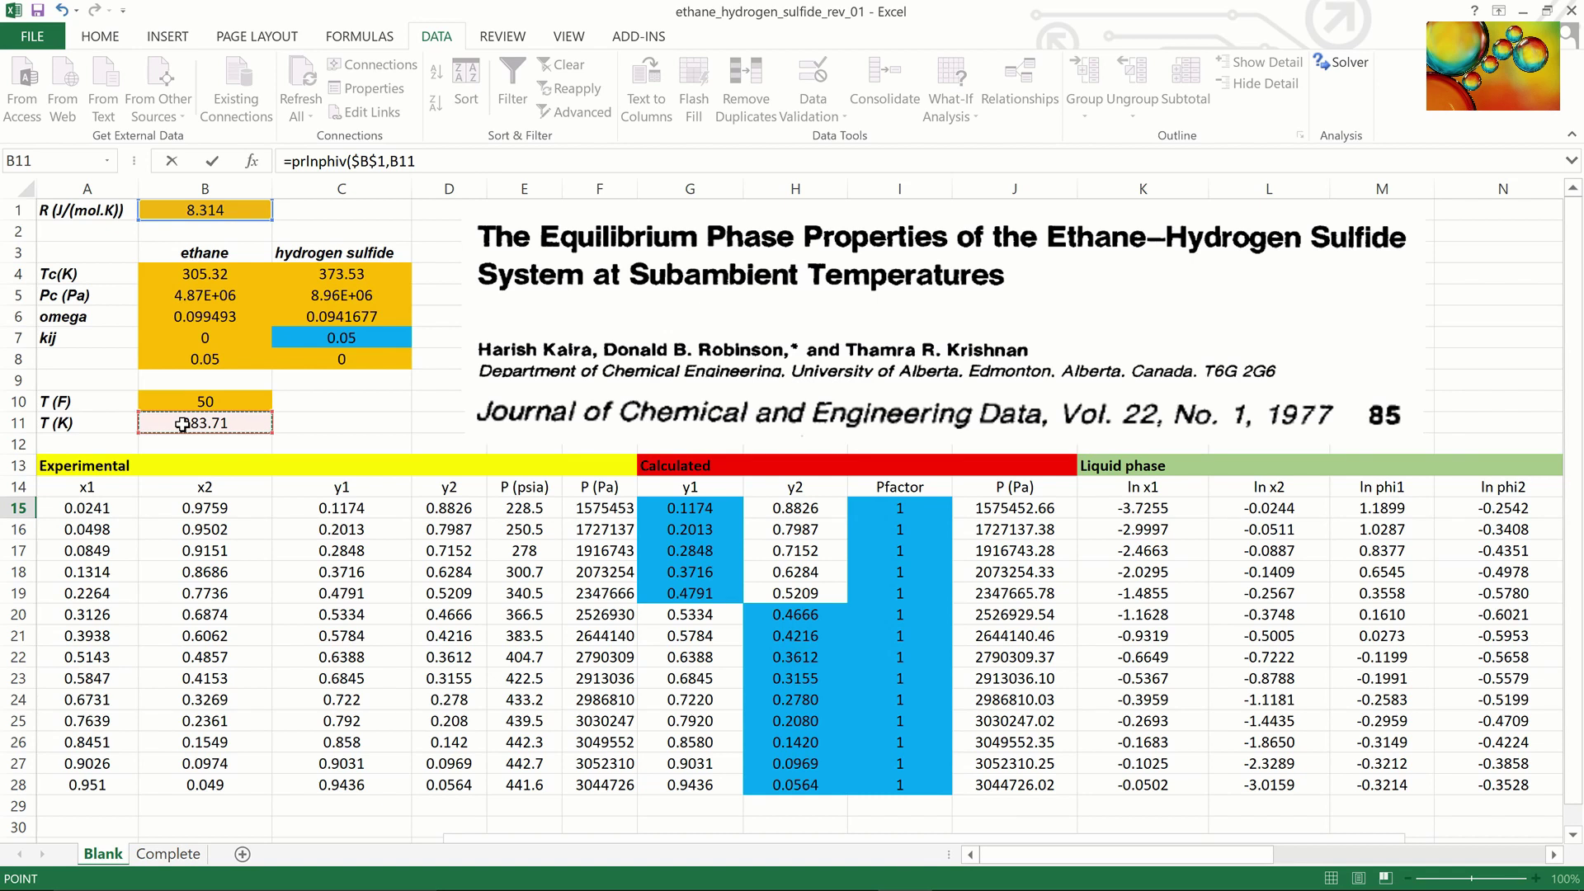
{"action": "key", "text": "F4"}
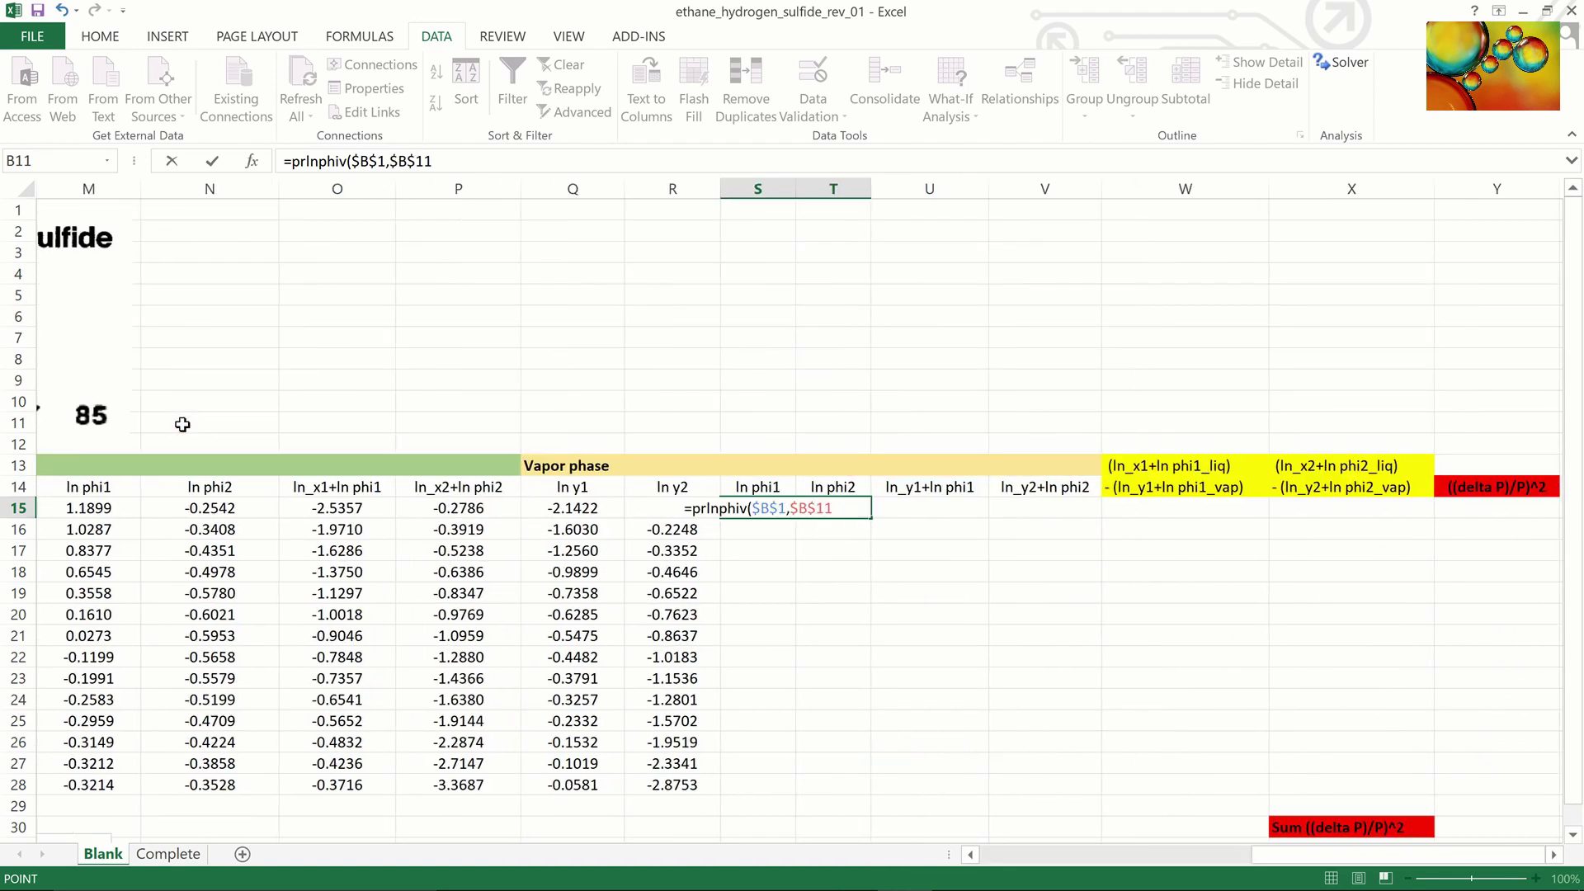
{"action": "type", "text": ","}
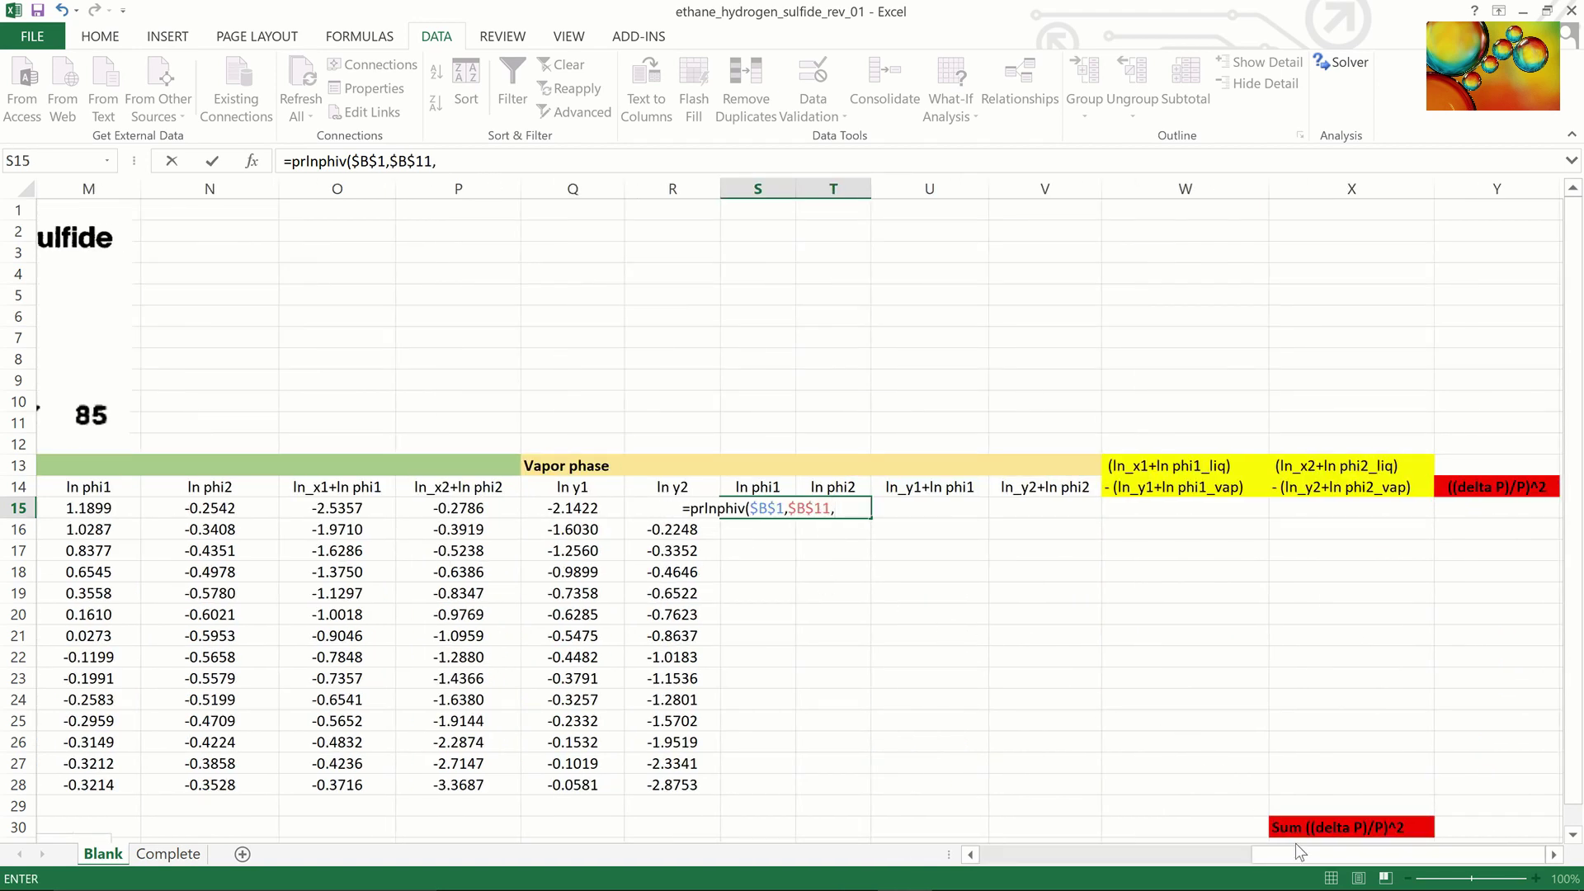
{"action": "left_click_drag", "start_coordinate": [1295, 849], "coordinate": [1121, 853]}
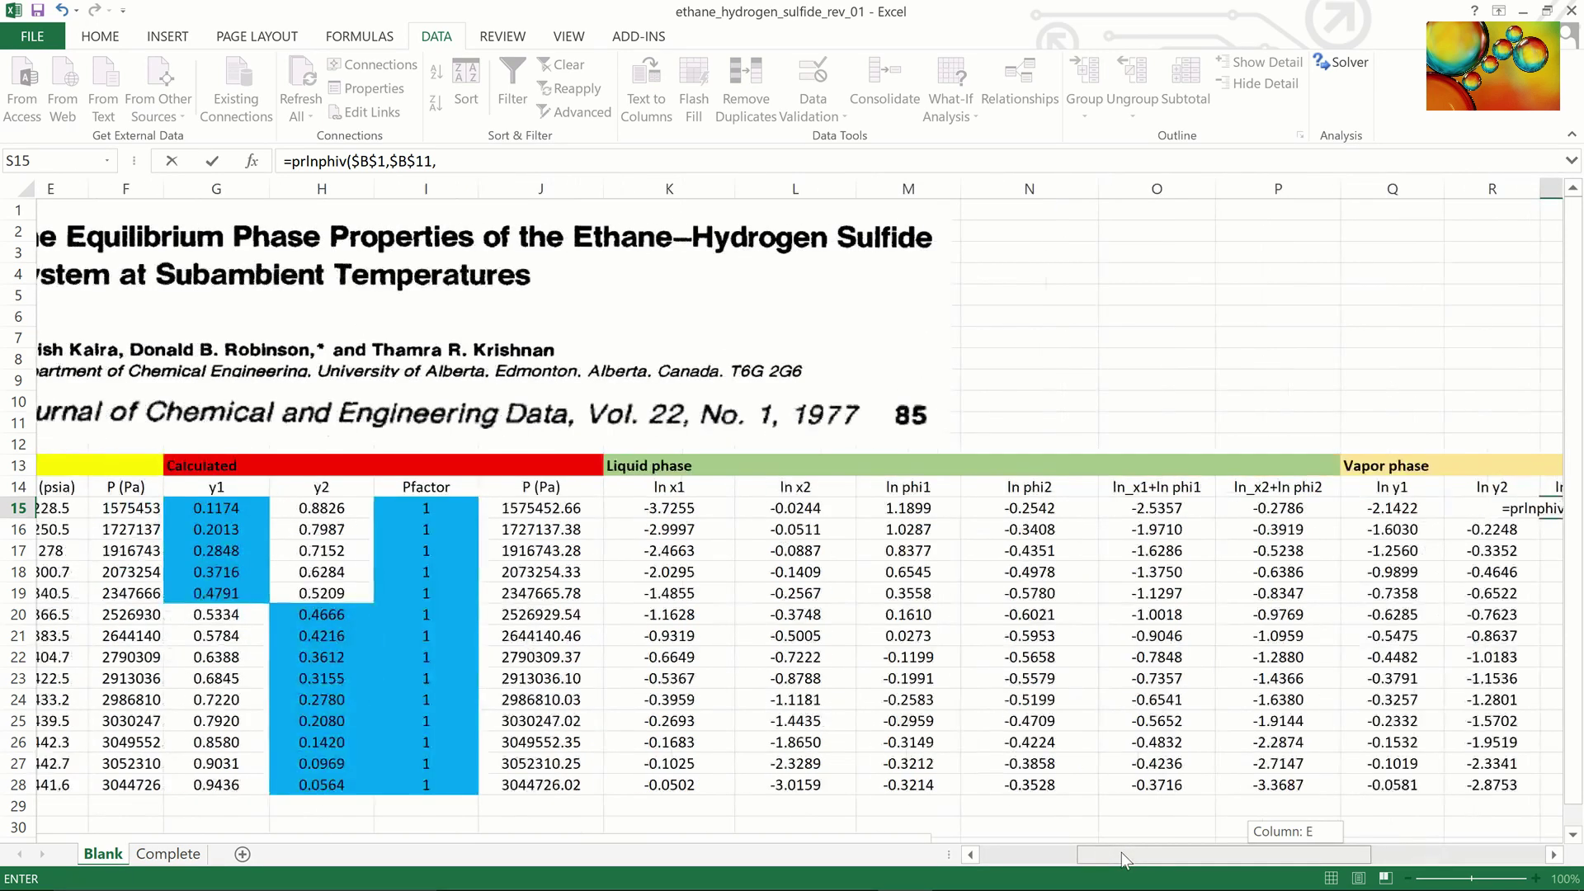
{"action": "left_click", "coordinate": [570, 513]}
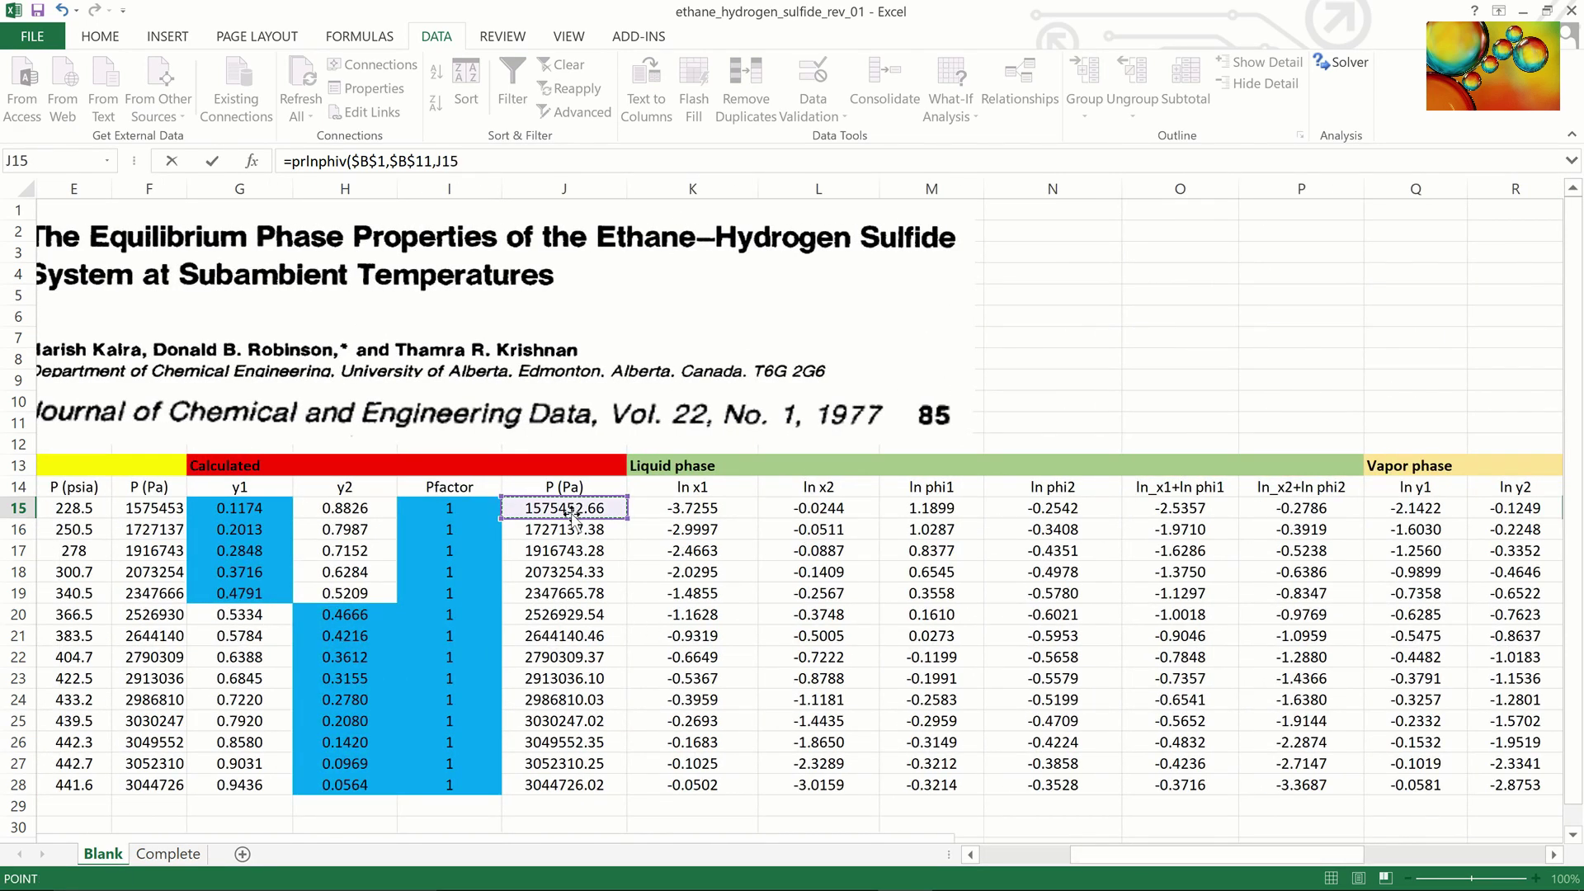
{"action": "type", "text": ","}
{"action": "left_click_drag", "start_coordinate": [234, 512], "coordinate": [365, 513]}
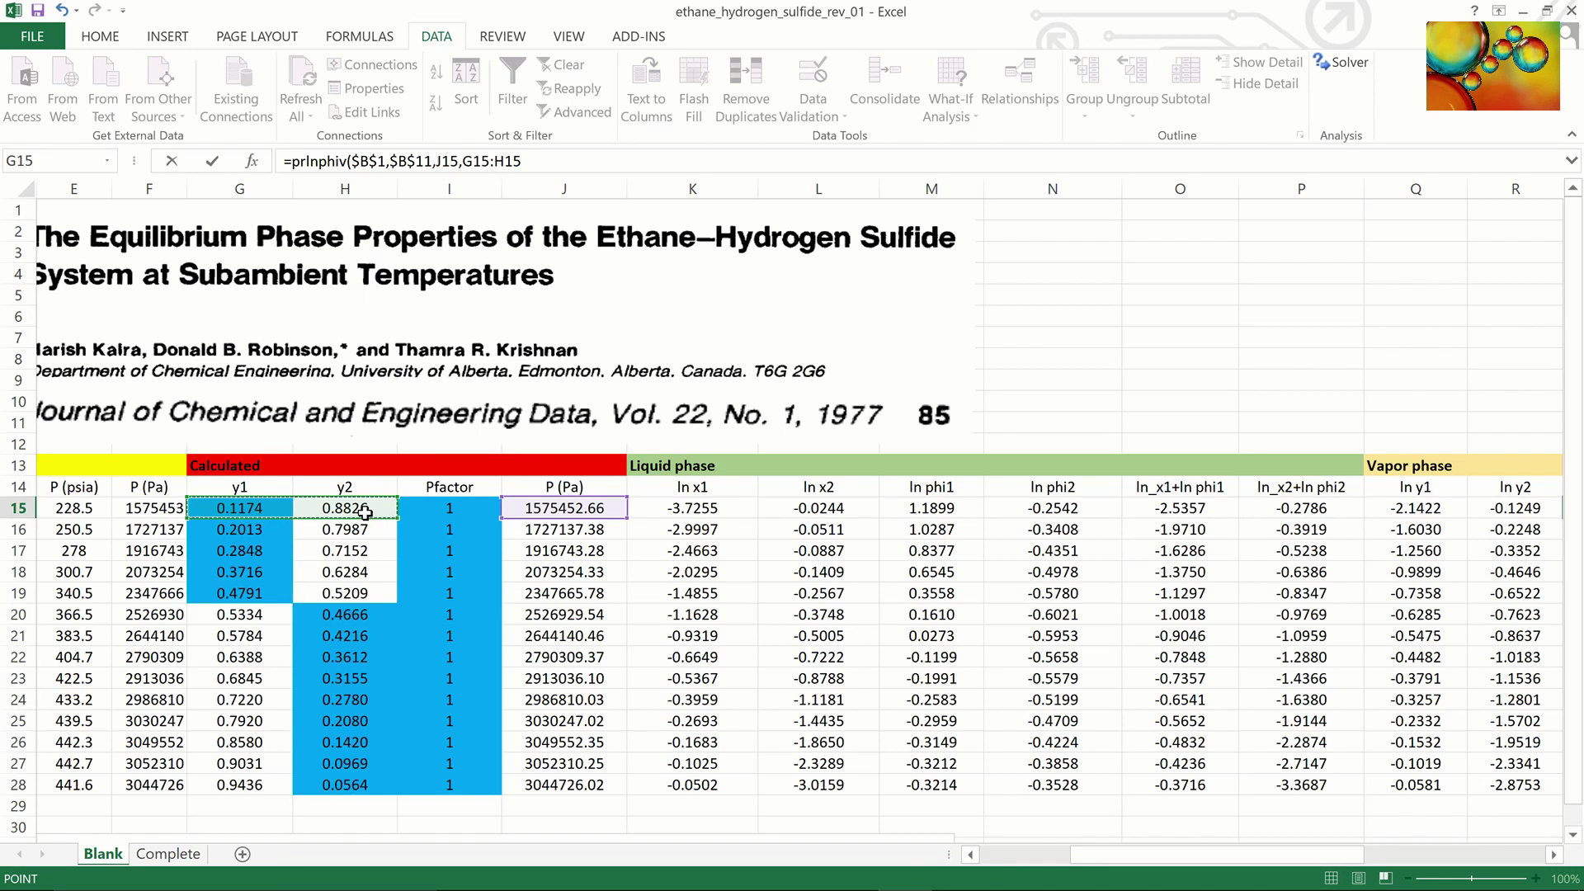
{"action": "type", "text": ","}
Complete the prlnphiv formula with the component parameters $B$4:$C$8, enter it as an array formula and fill it down through row 28.
{"action": "left_click_drag", "start_coordinate": [1147, 849], "coordinate": [973, 854]}
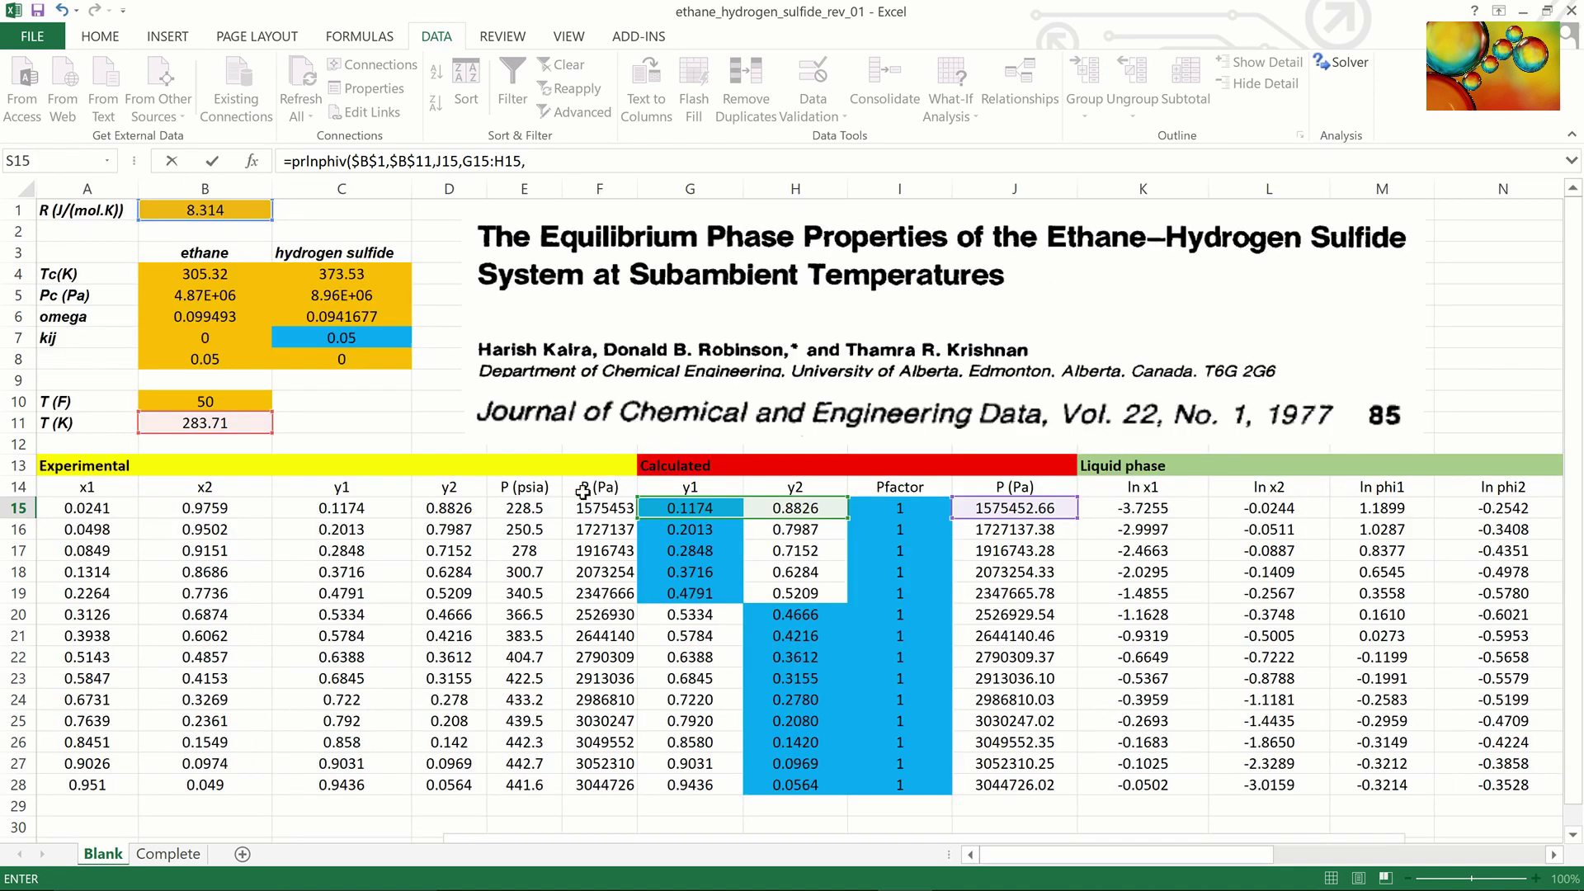
{"action": "left_click_drag", "start_coordinate": [211, 275], "coordinate": [334, 355]}
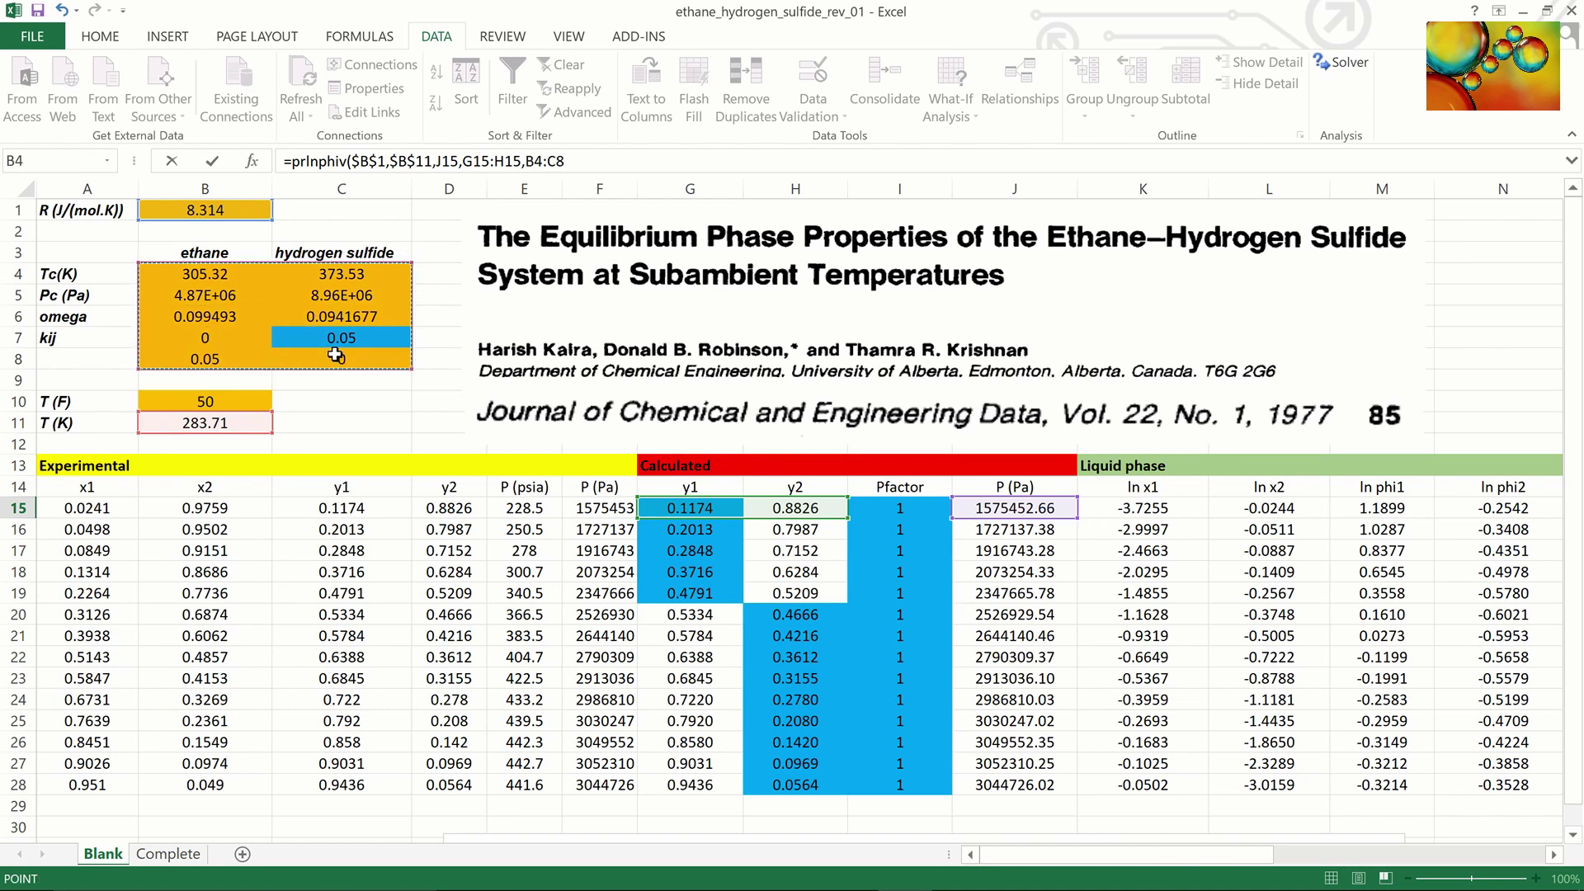
{"action": "key", "text": "F4"}
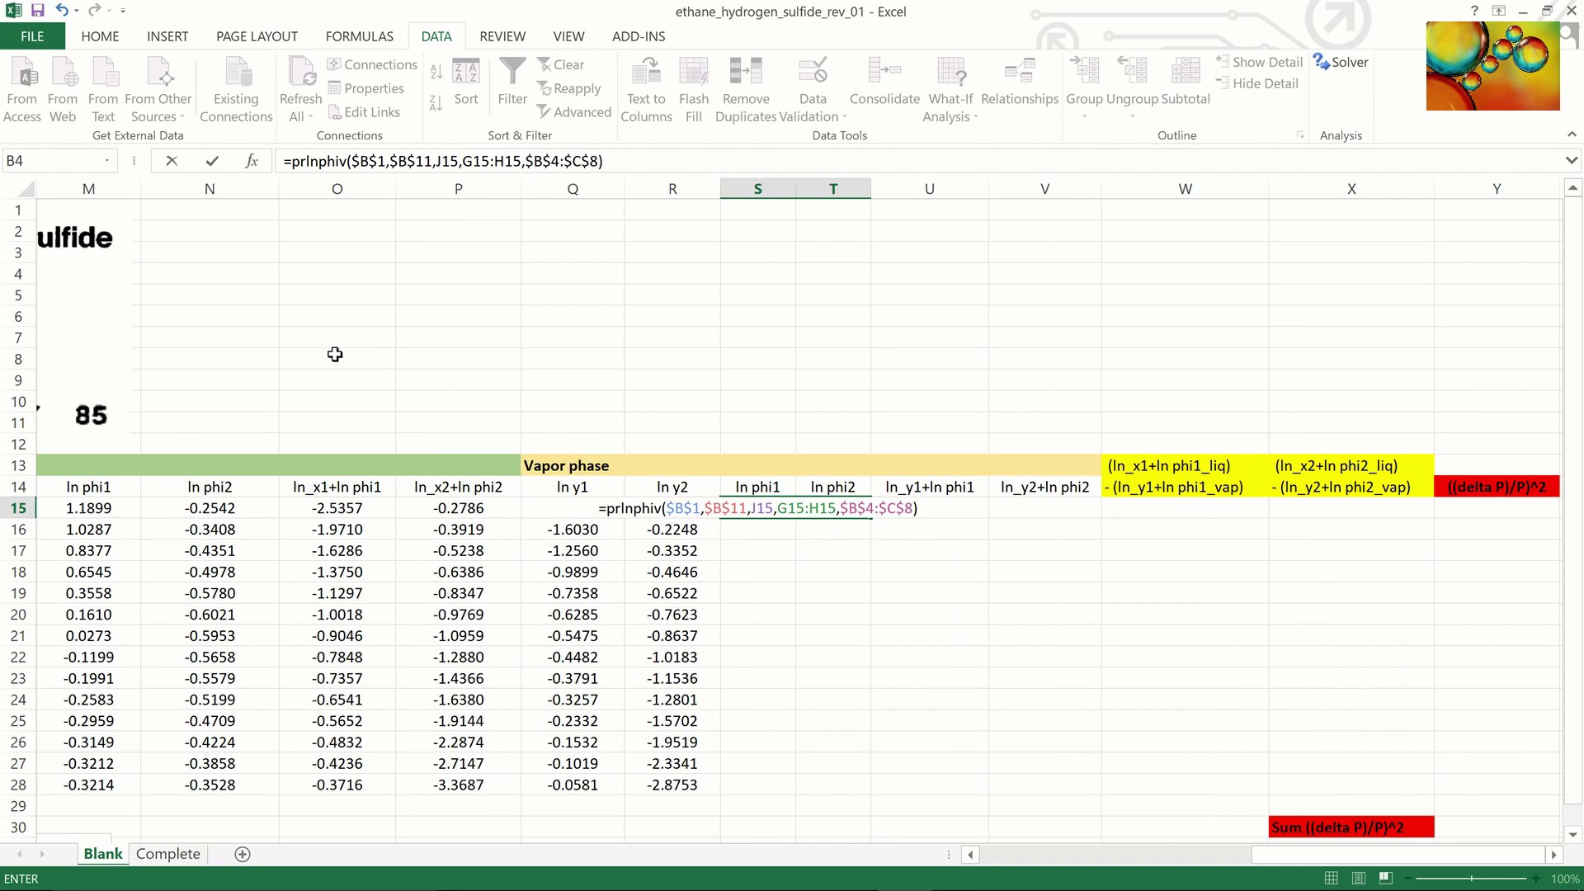
{"action": "key", "text": "ctrl+shift+Return"}
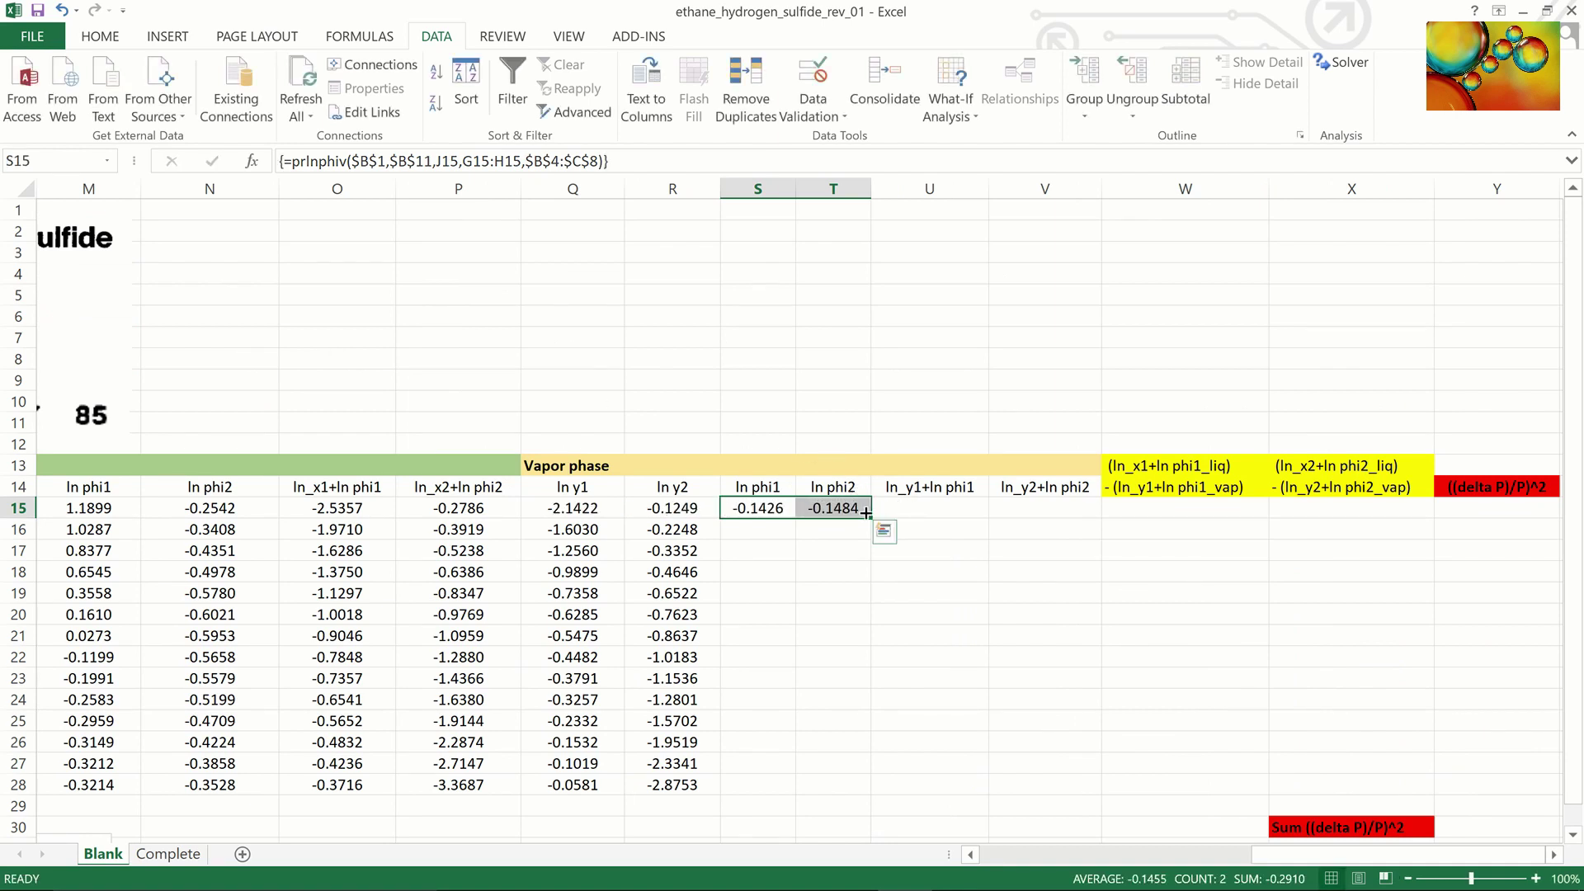
{"action": "double_click", "coordinate": [865, 513]}
Calculate ln_y1+ln phi1 in U15 as =Q15+S15, and fill it across to column V and down through row 28.
{"action": "left_click", "coordinate": [908, 511]}
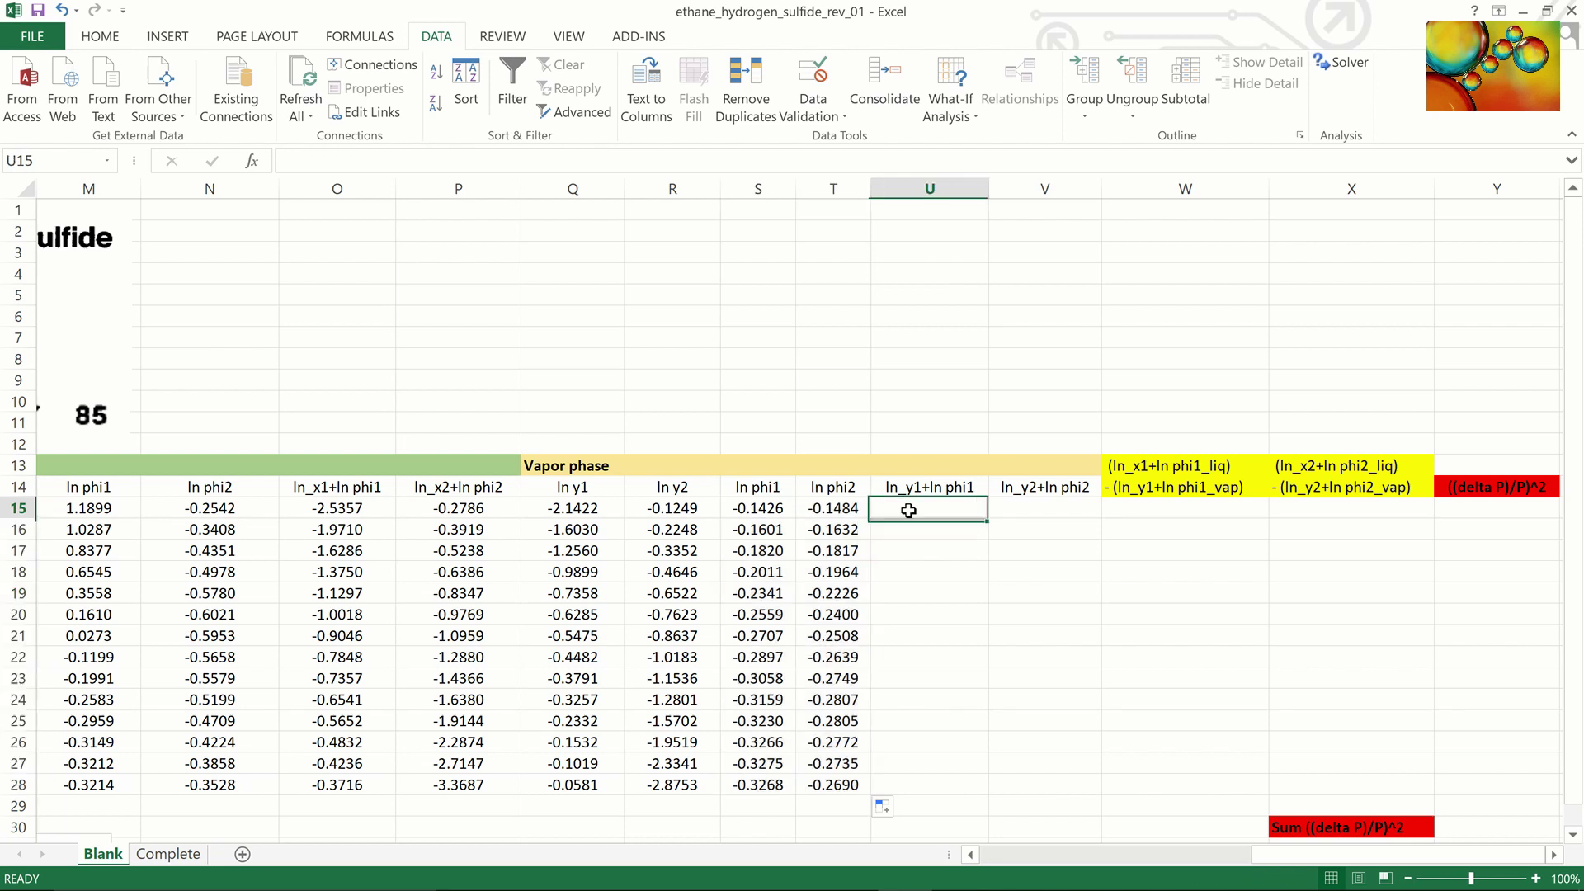
{"action": "type", "text": "="}
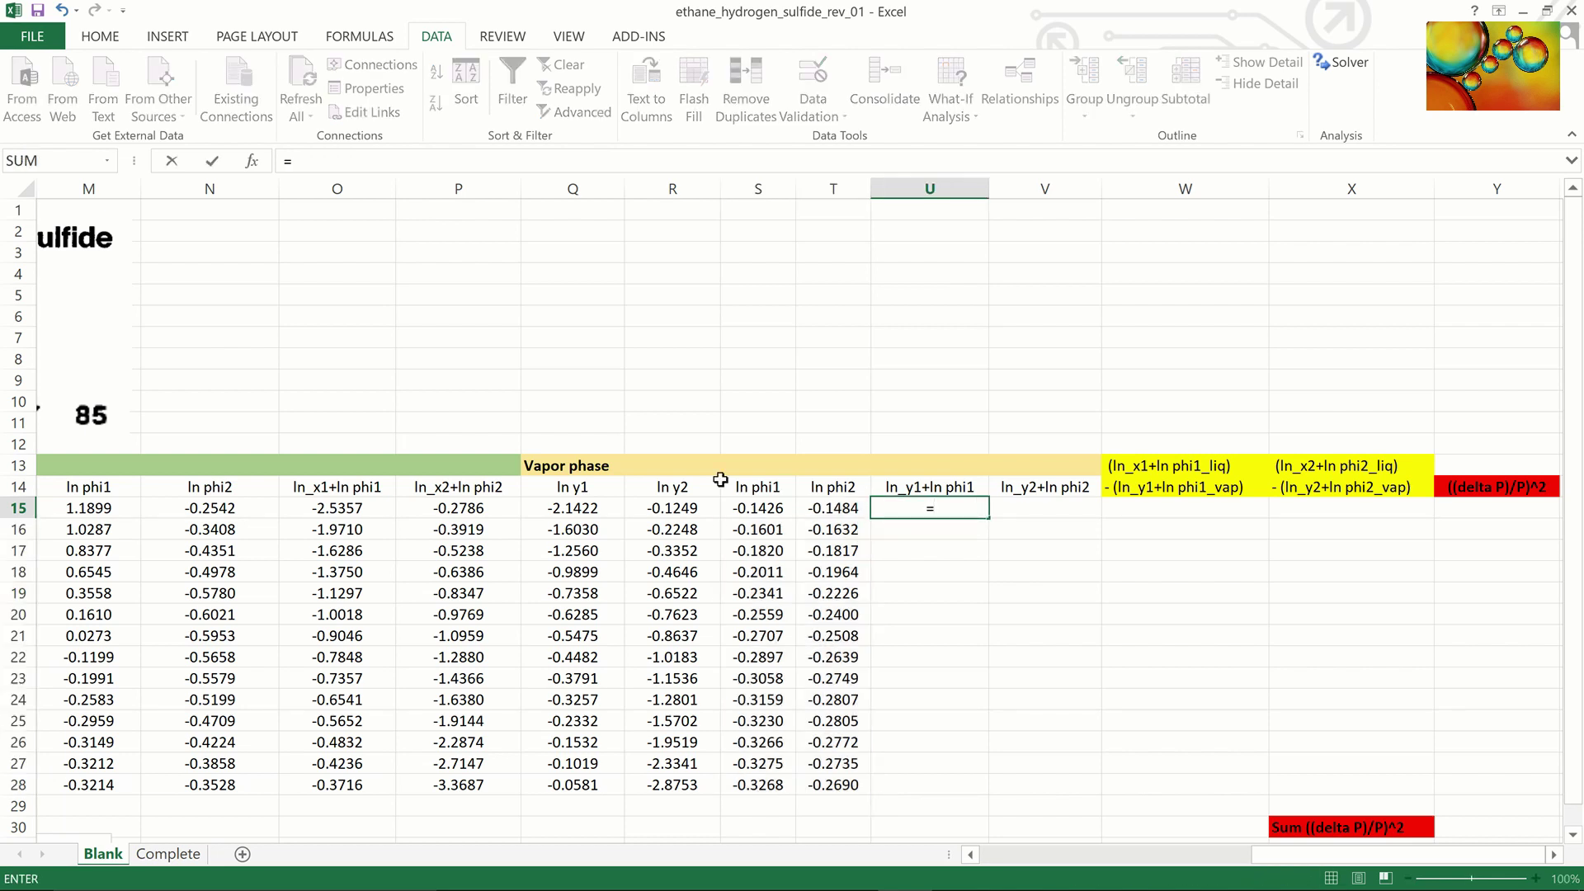
{"action": "left_click", "coordinate": [578, 506]}
{"action": "type", "text": "+"}
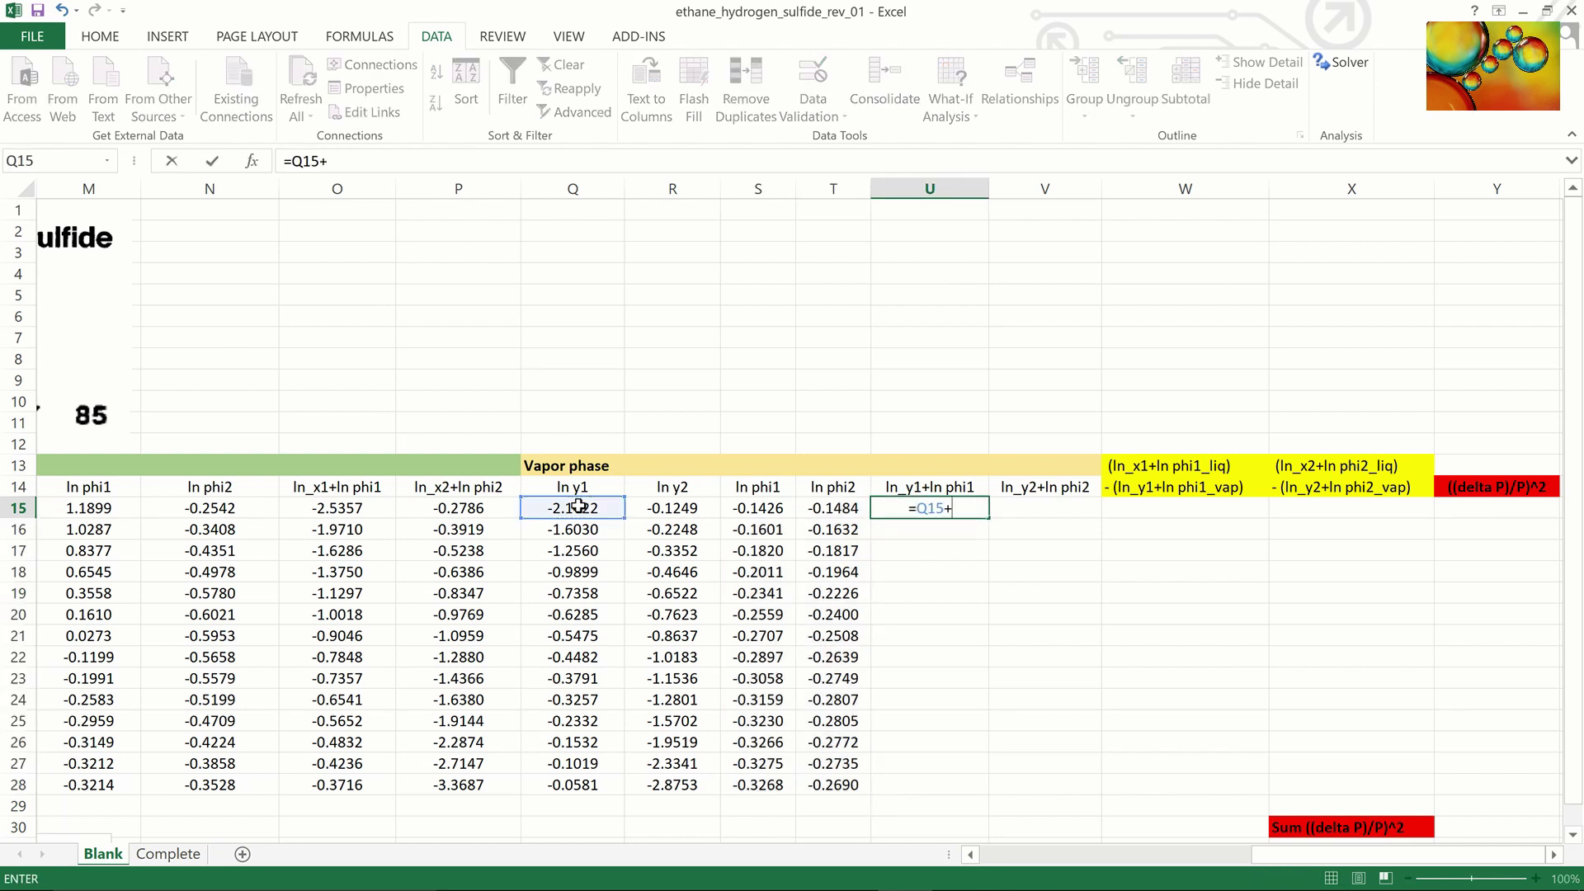
{"action": "left_click", "coordinate": [767, 509]}
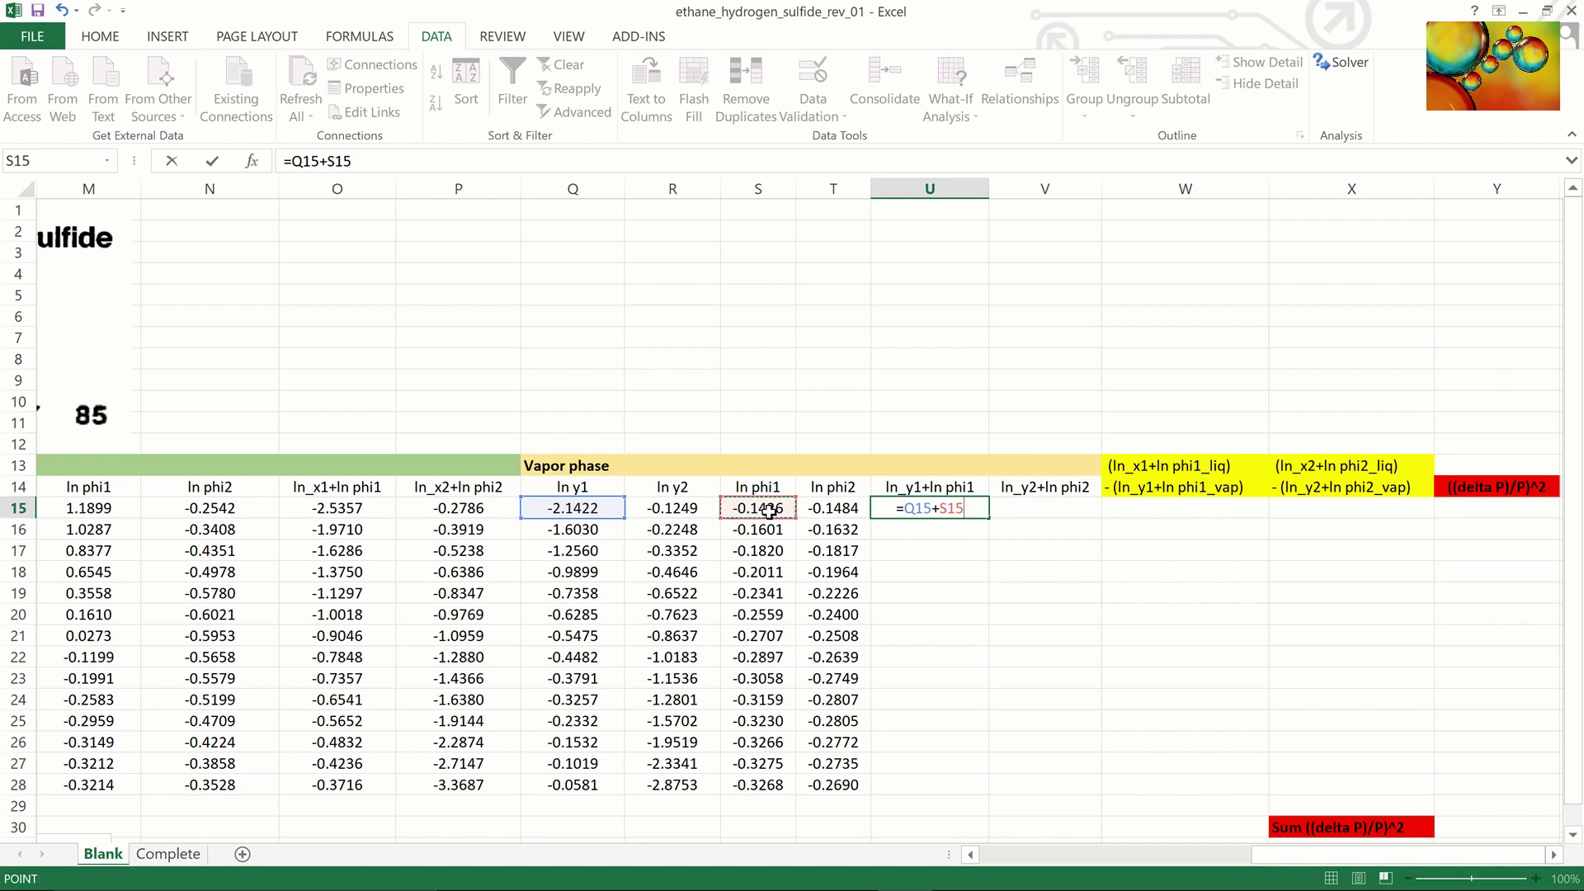
{"action": "key", "text": "Return"}
{"action": "left_click", "coordinate": [960, 509]}
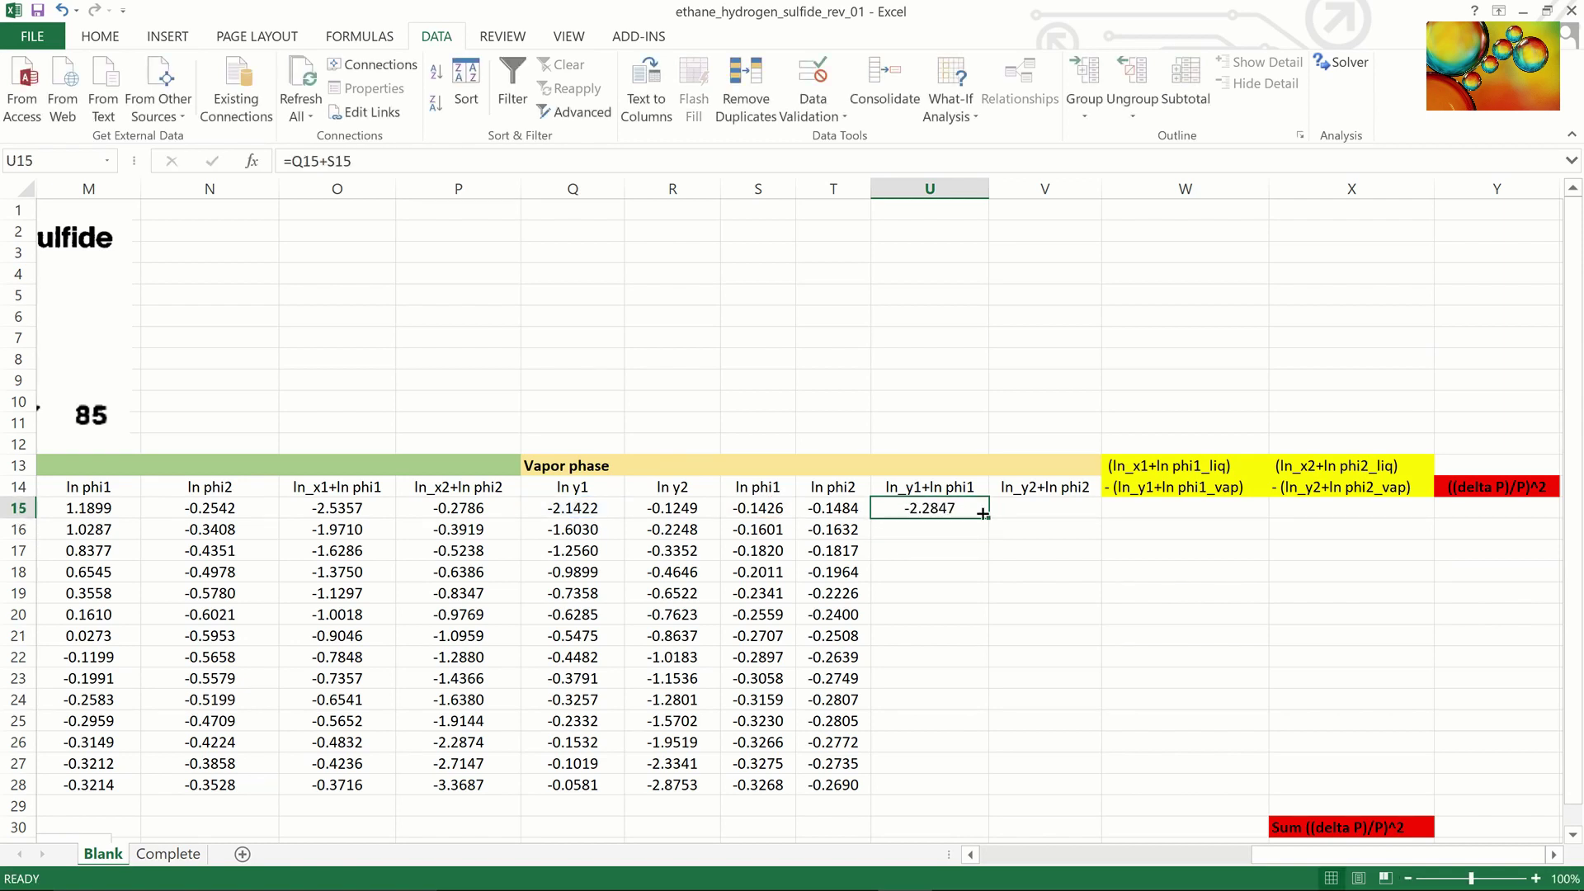
{"action": "left_click_drag", "start_coordinate": [987, 515], "coordinate": [1102, 516]}
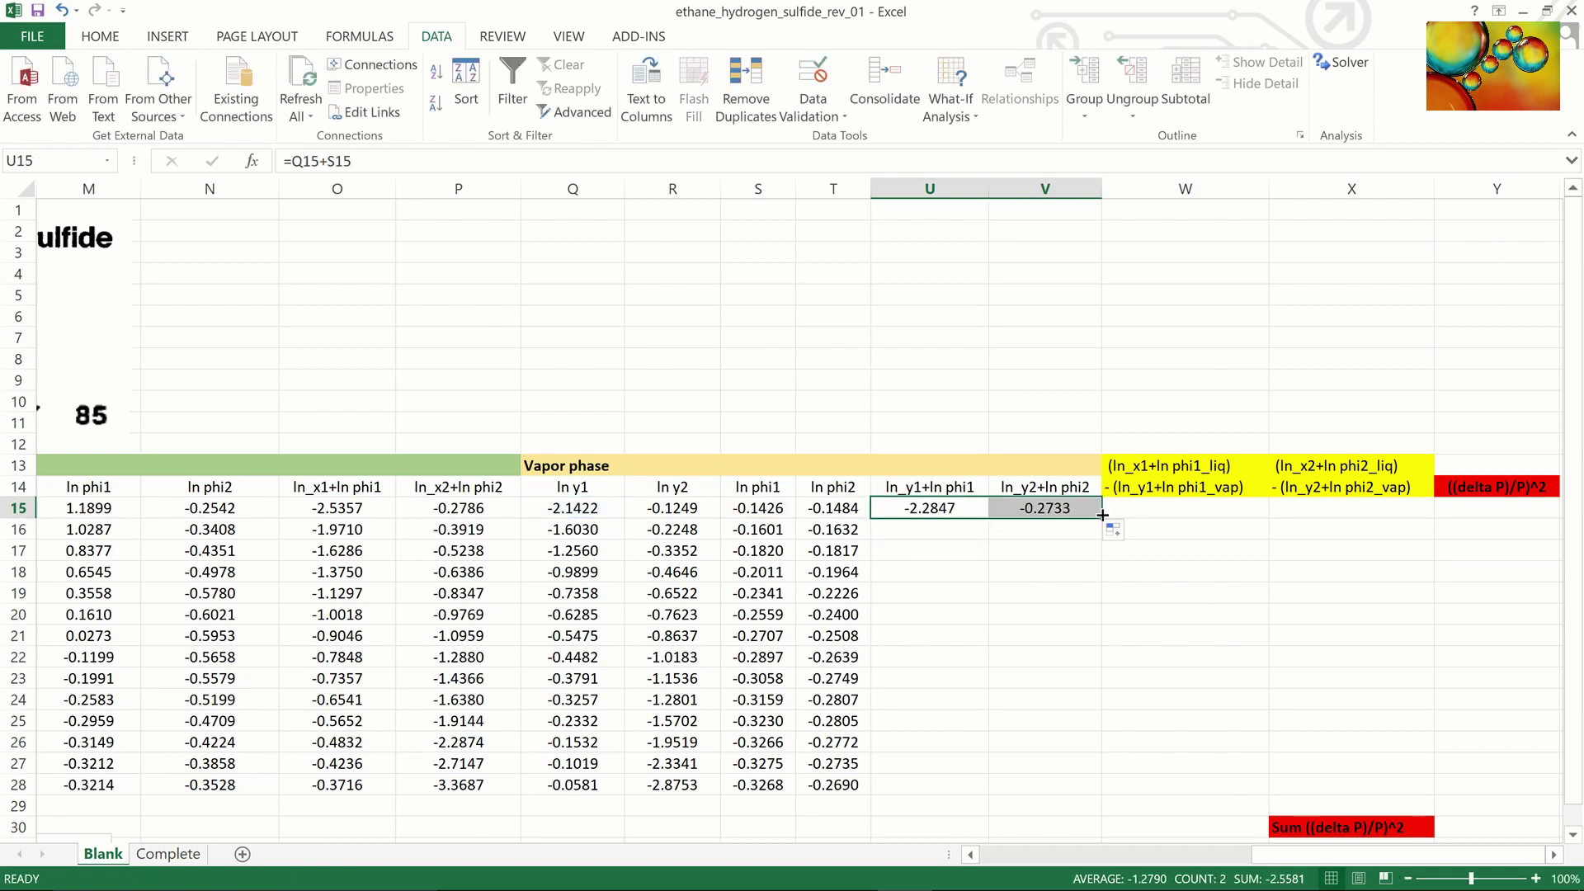
{"action": "double_click", "coordinate": [1102, 516]}
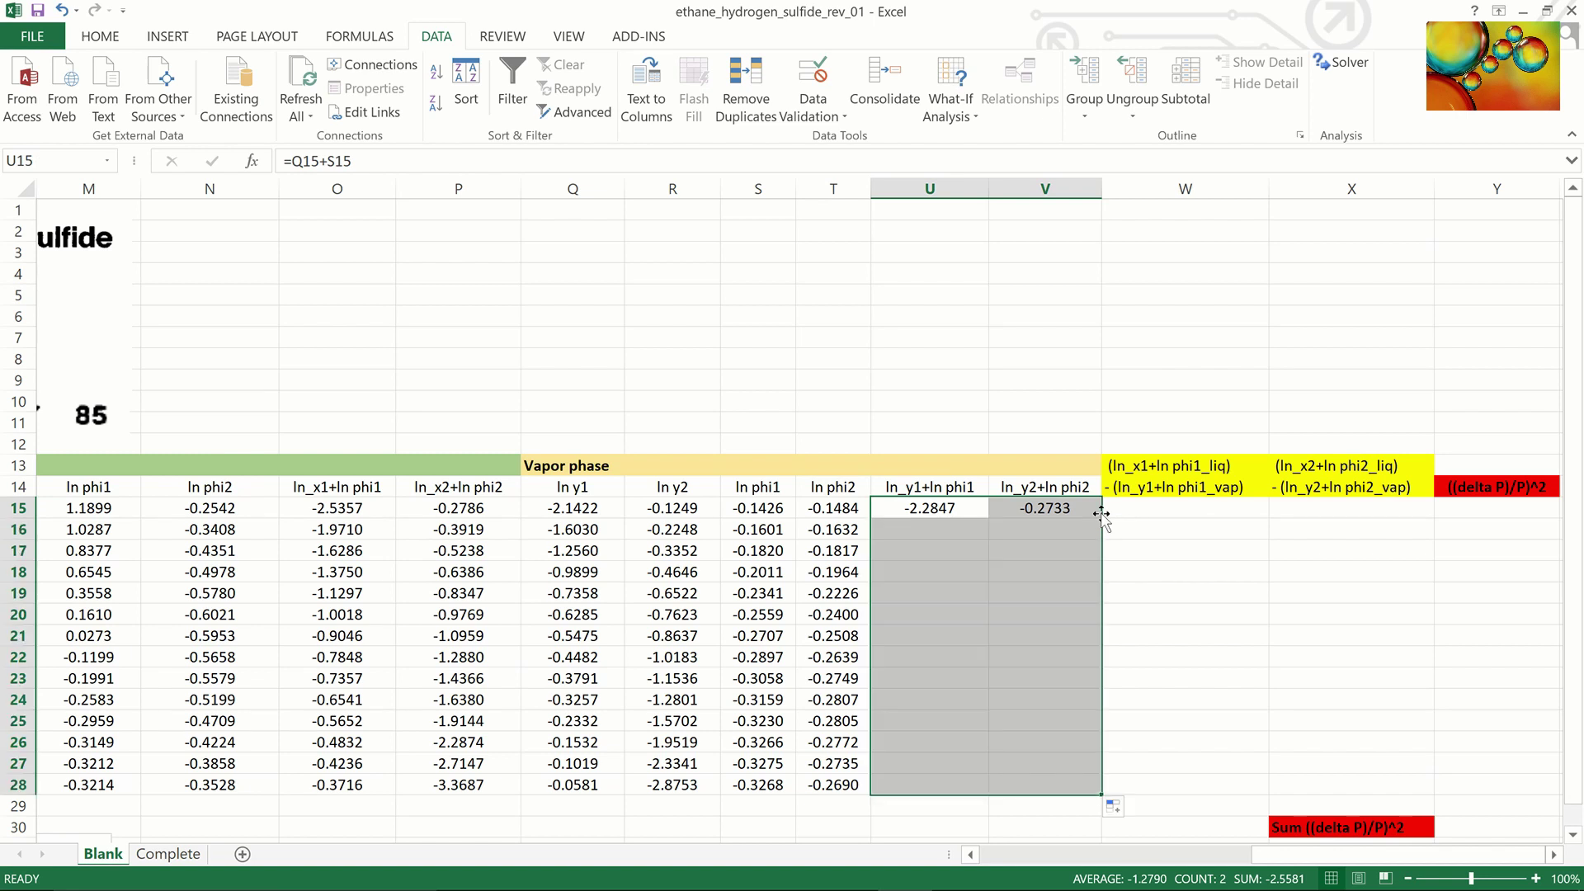
Calculate the liquid-minus-vapor difference in W15 as =O15-U15, and fill it across to column X and down through row 28.
{"action": "left_click", "coordinate": [1164, 517]}
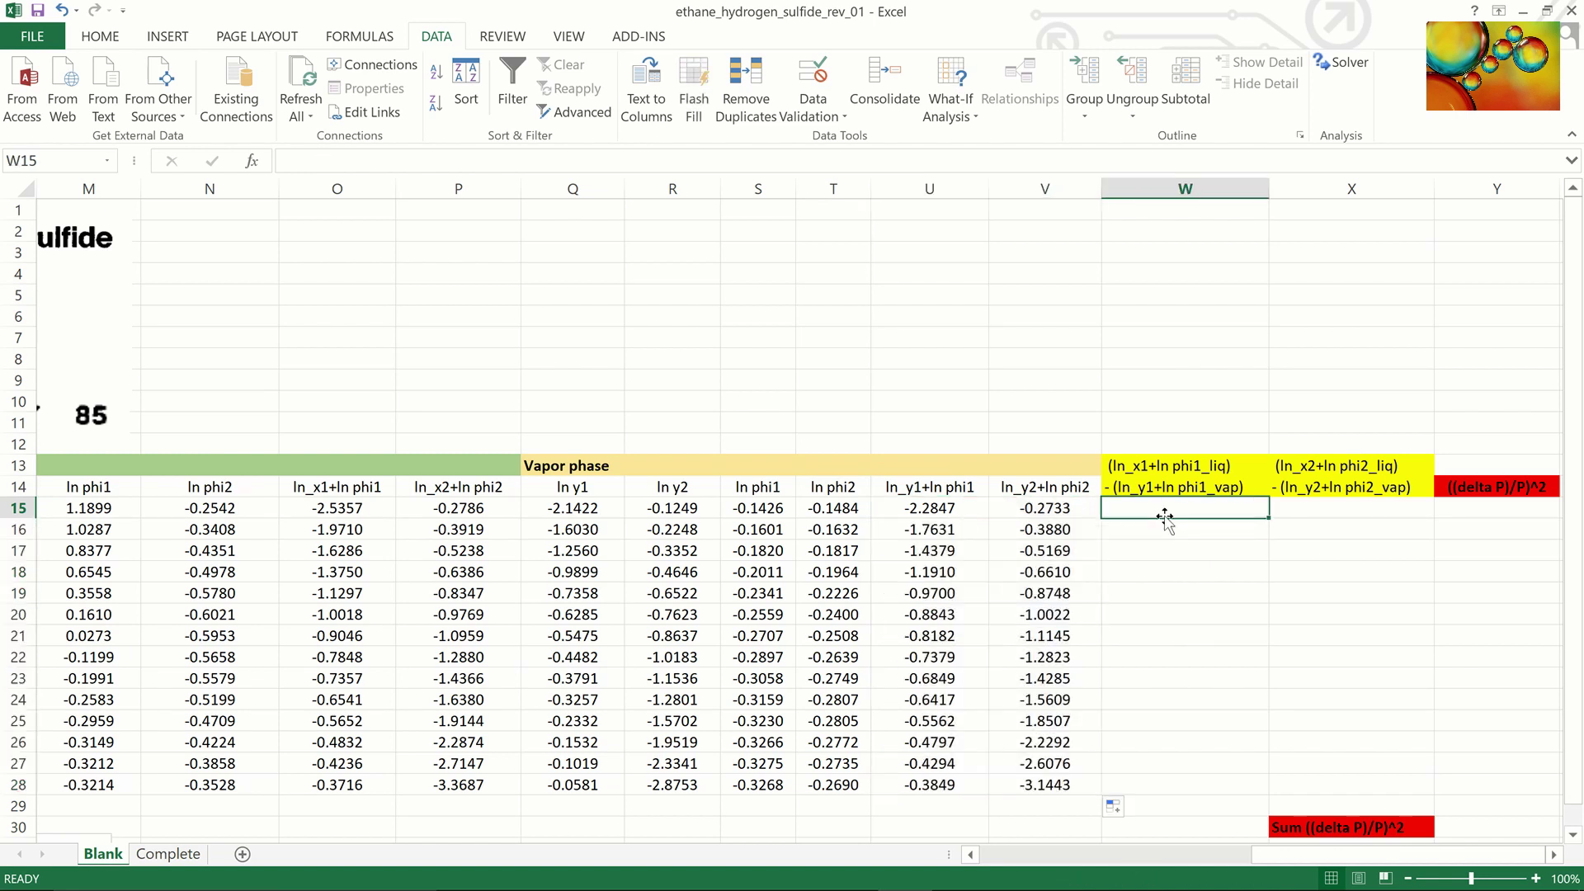
{"action": "type", "text": "="}
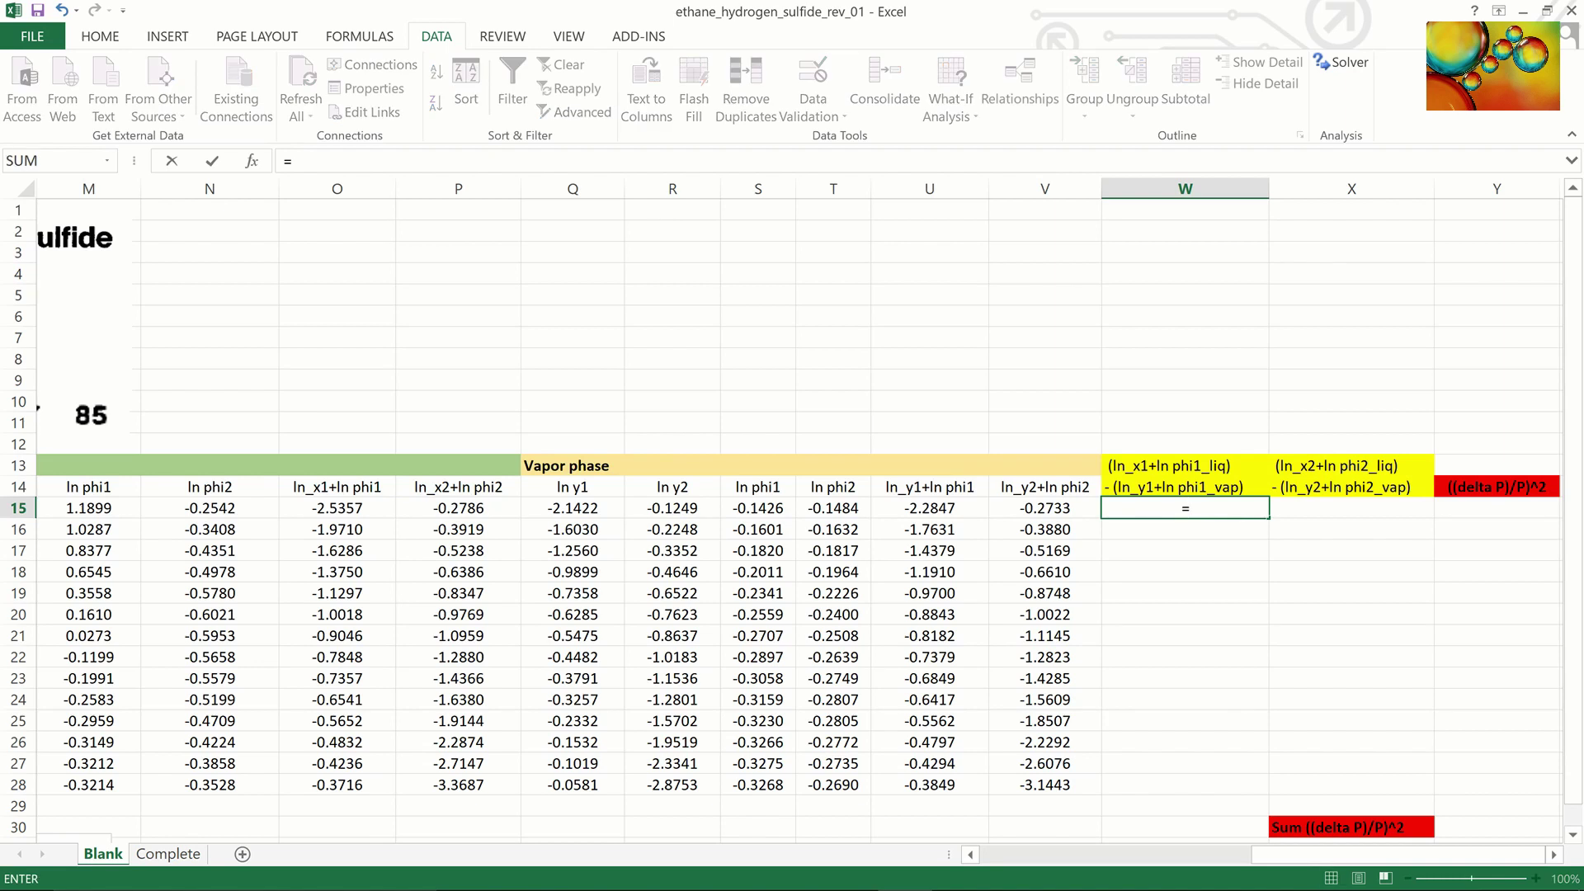
{"action": "left_click", "coordinate": [363, 508]}
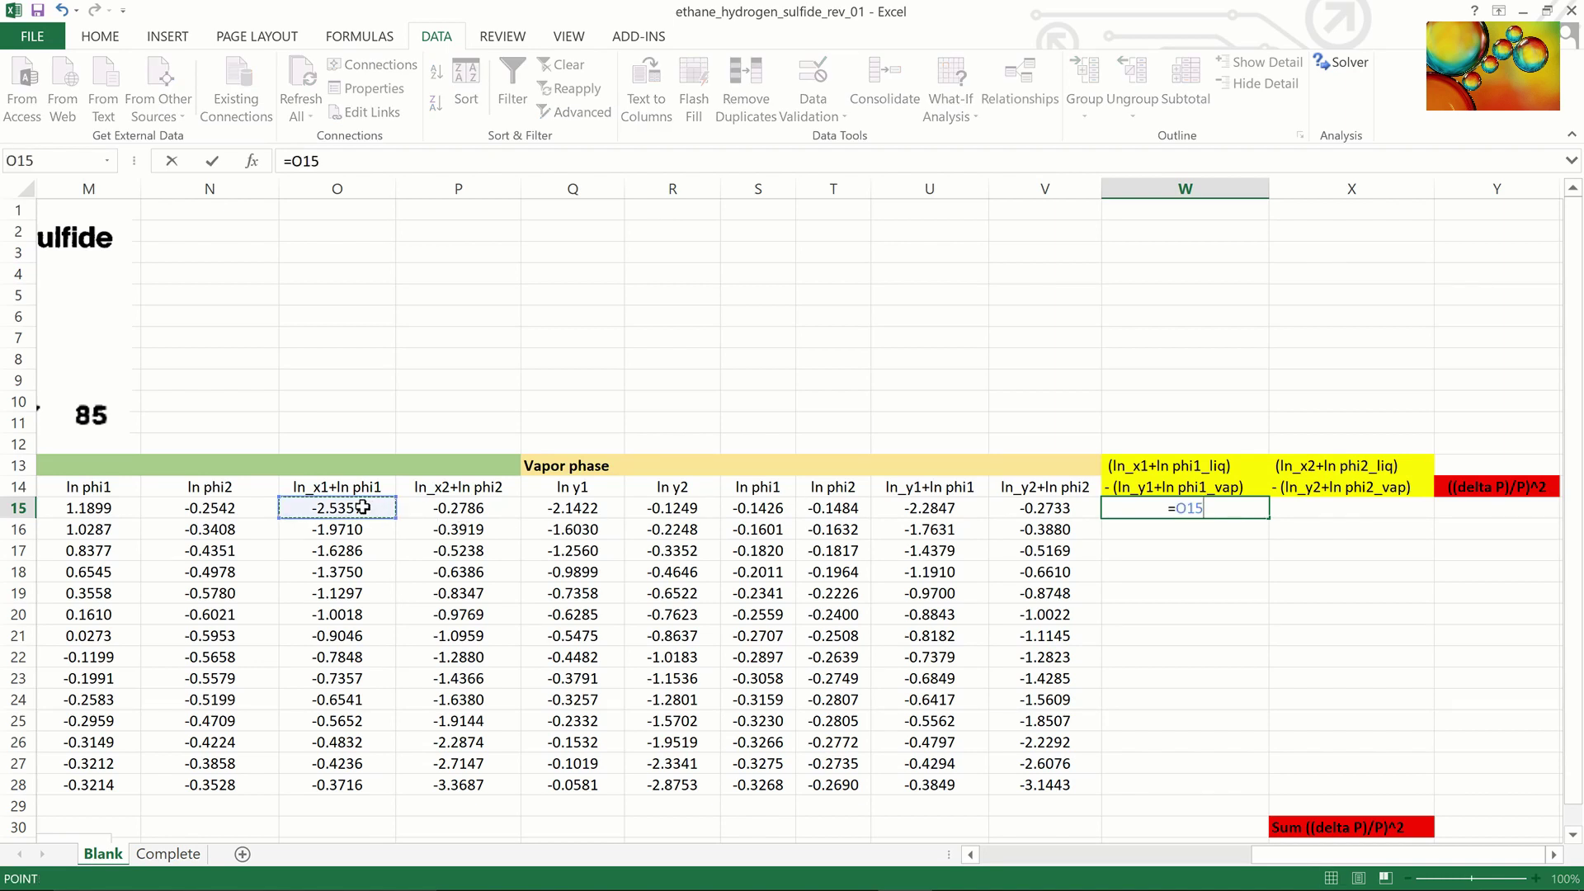
{"action": "type", "text": "-"}
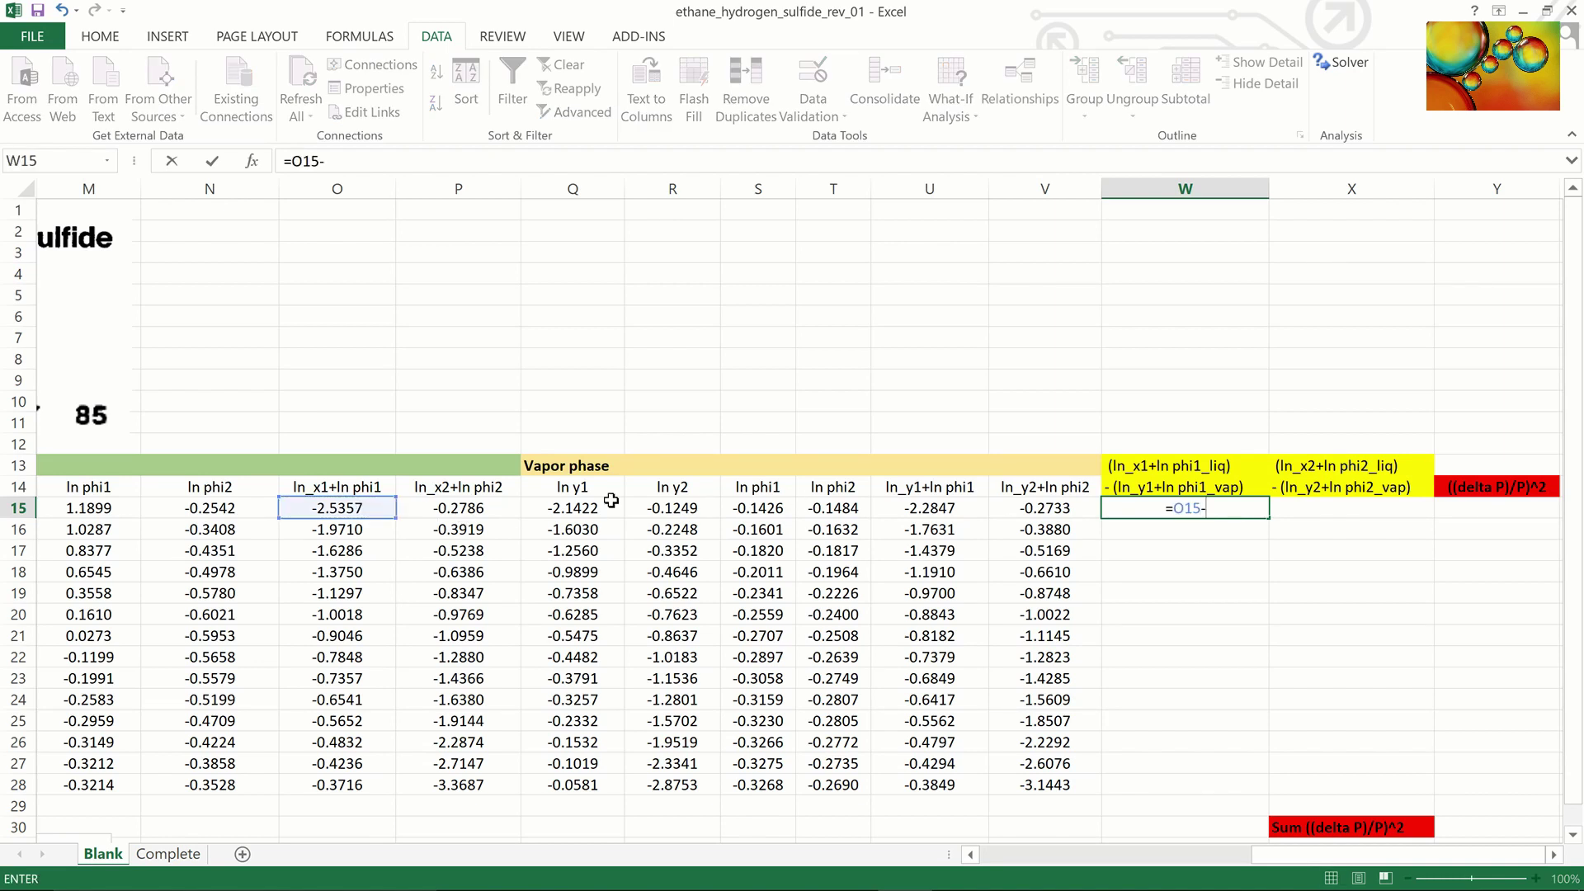
{"action": "left_click", "coordinate": [917, 509]}
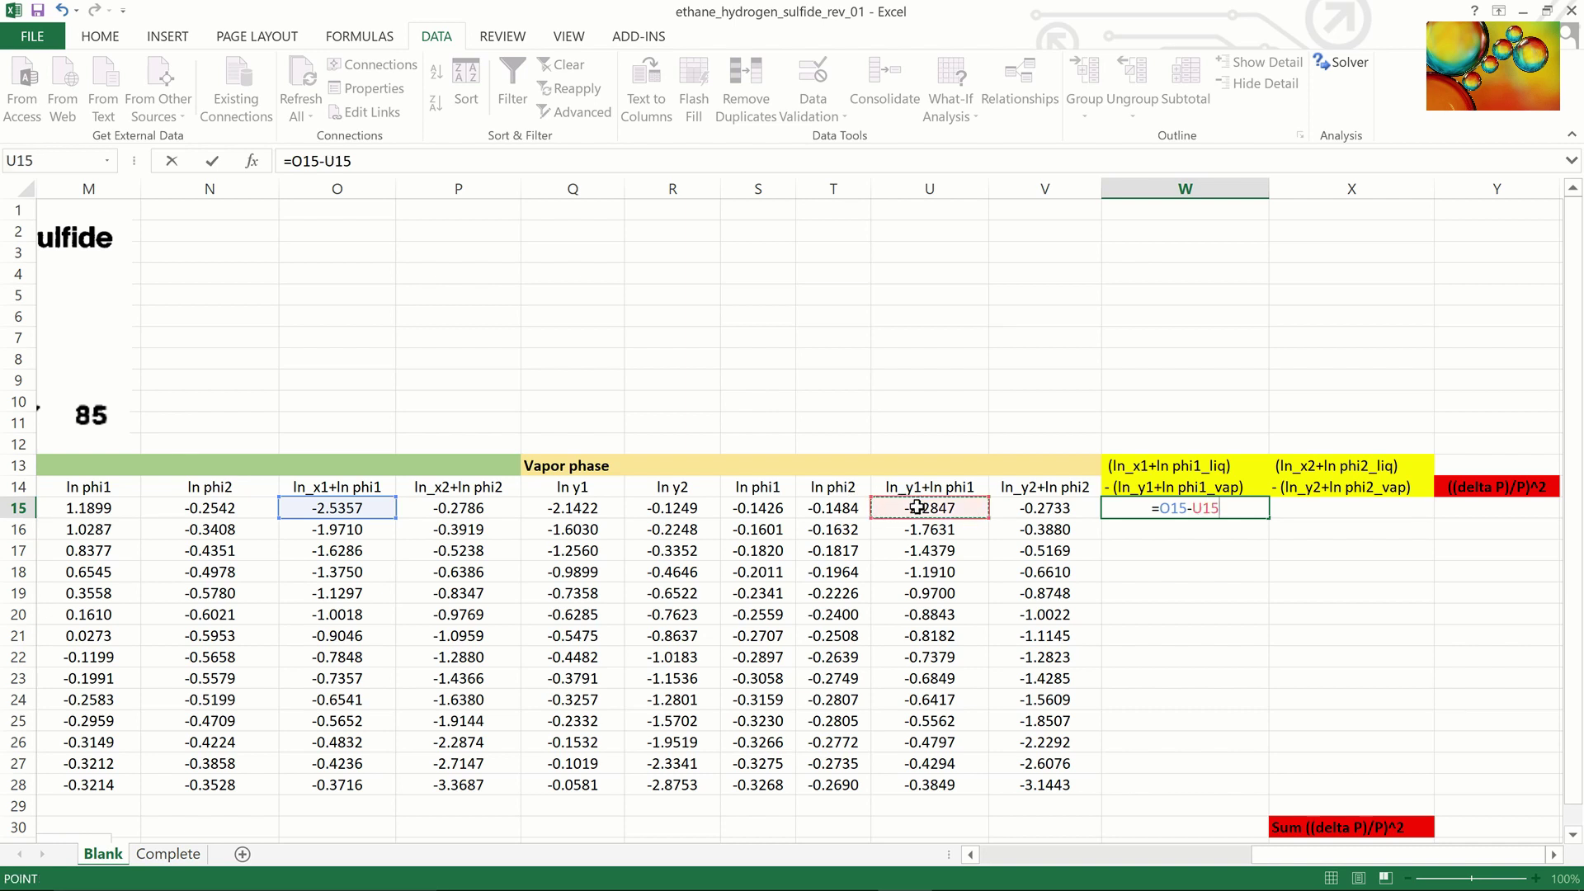
{"action": "key", "text": "Return"}
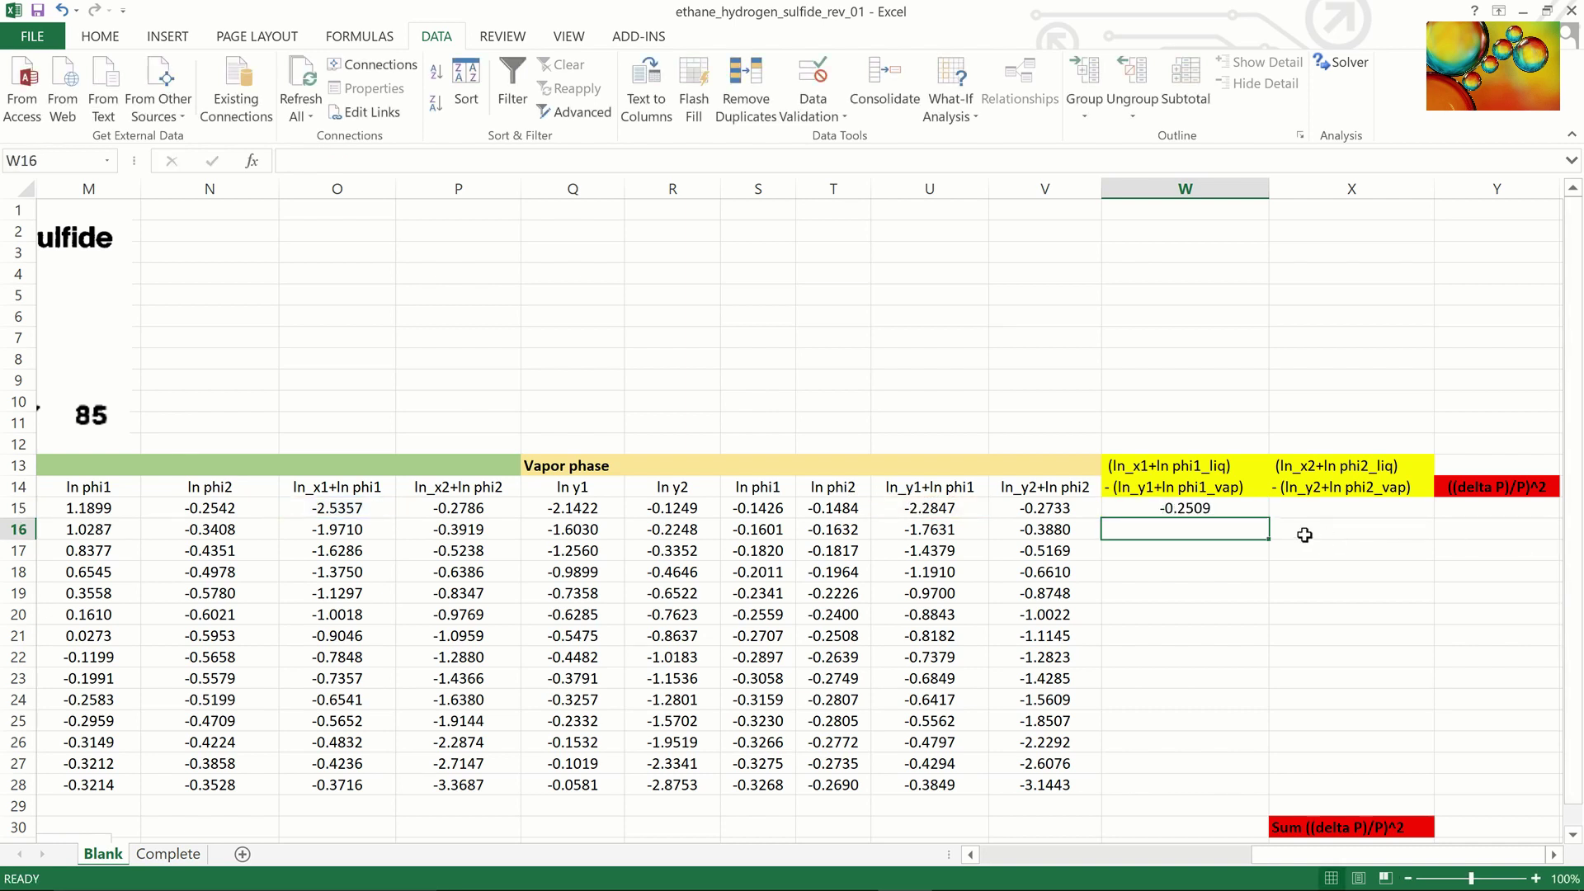
{"action": "left_click", "coordinate": [1241, 507]}
{"action": "left_click_drag", "start_coordinate": [1269, 518], "coordinate": [1406, 517]}
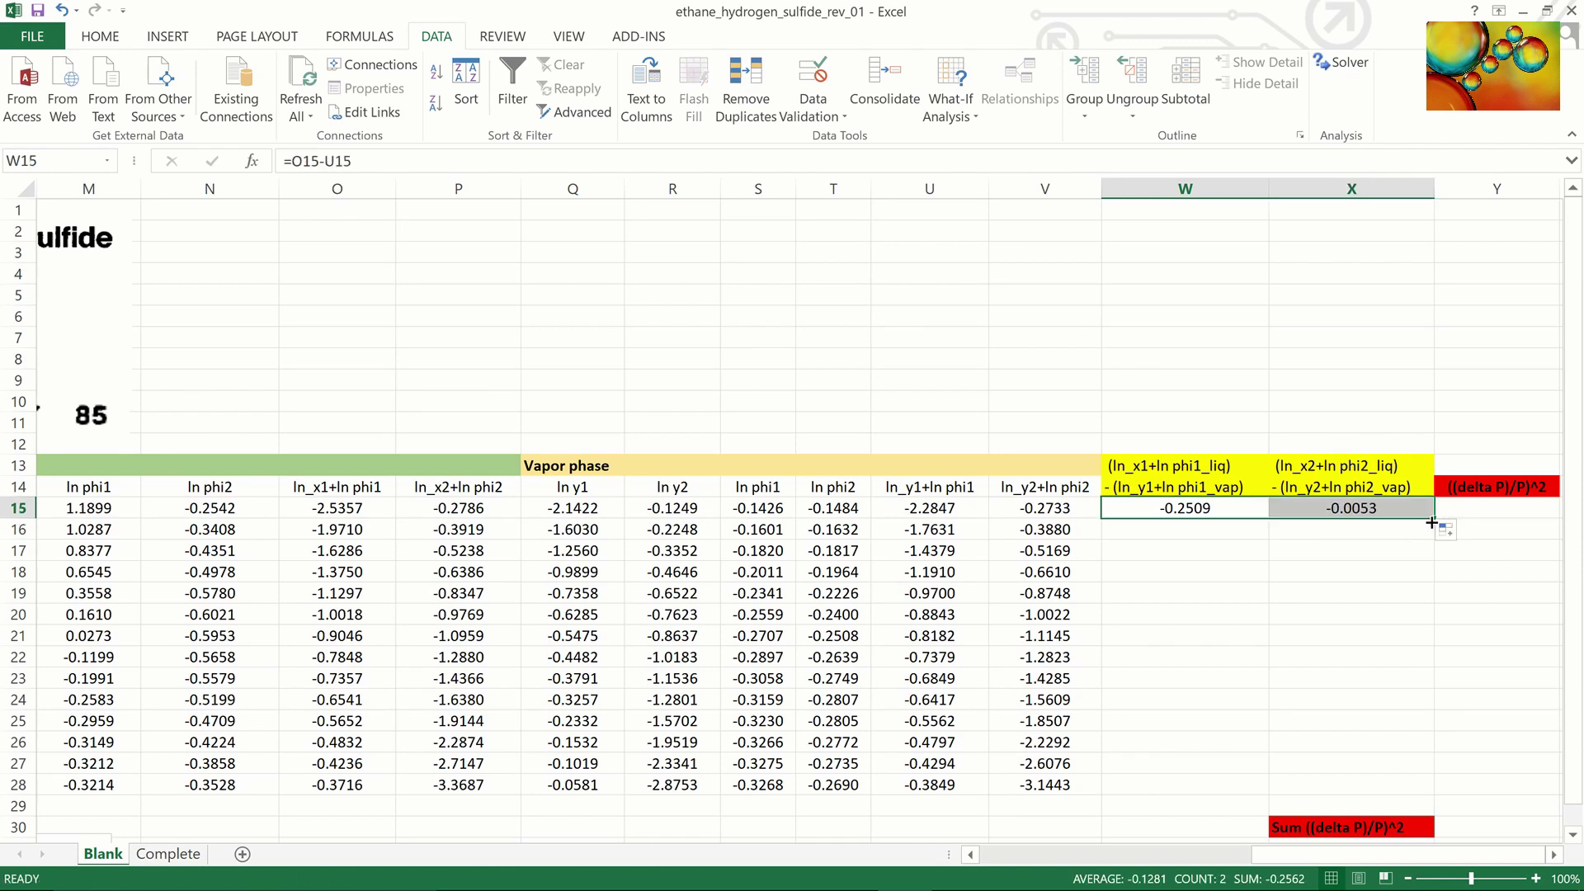
{"action": "double_click", "coordinate": [1433, 518]}
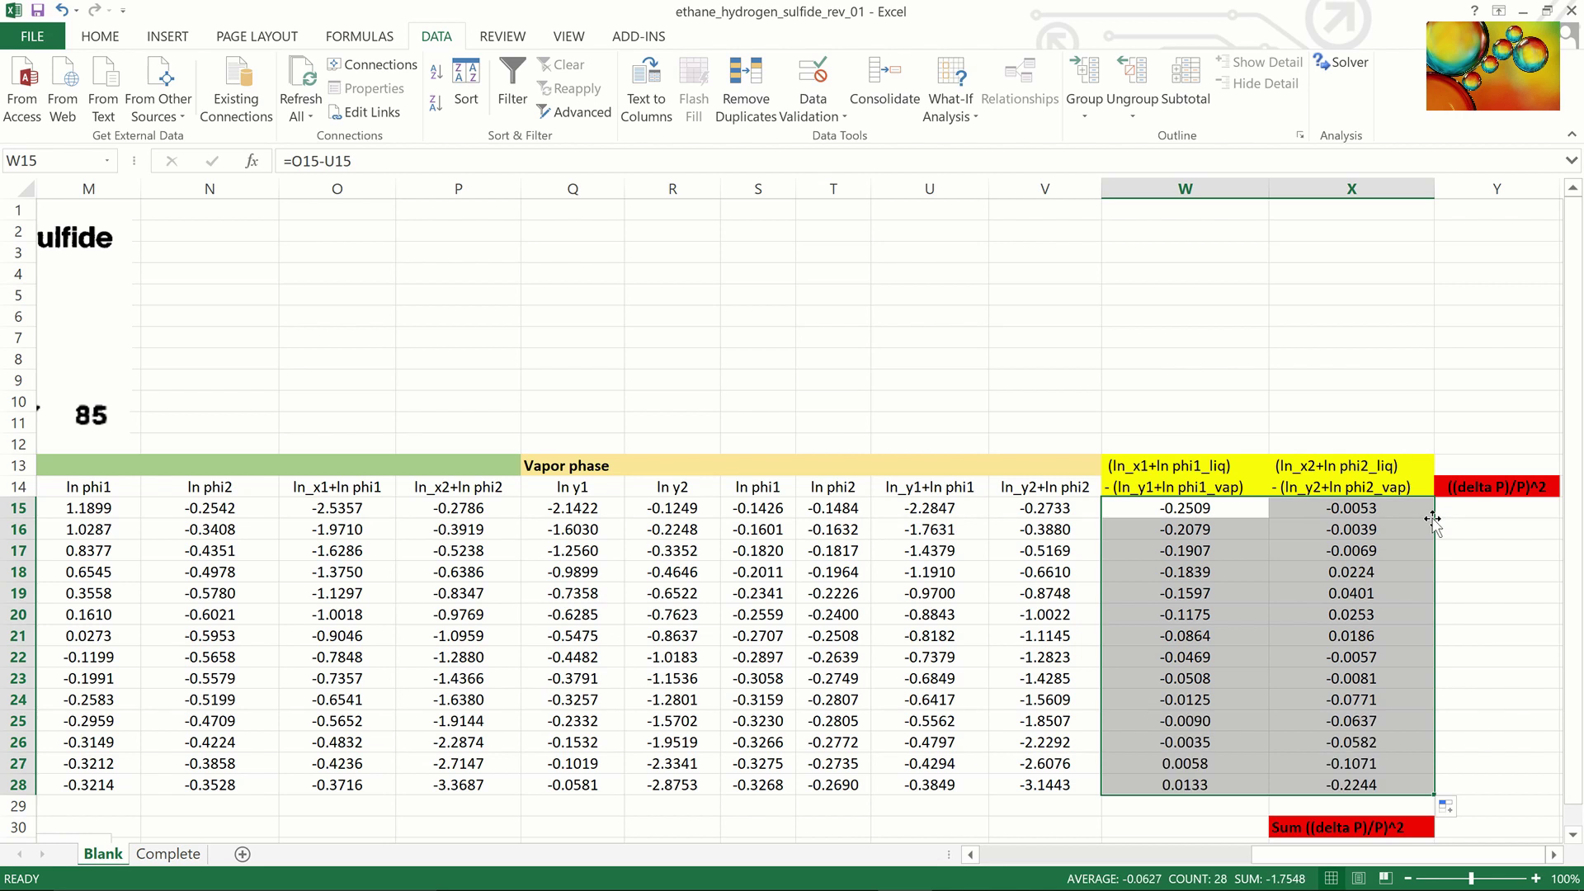
Calculate the squared relative pressure deviation in Y15 as =((J15-F15)/F15)^2, and fill it down through row 28.
{"action": "left_click", "coordinate": [1480, 517]}
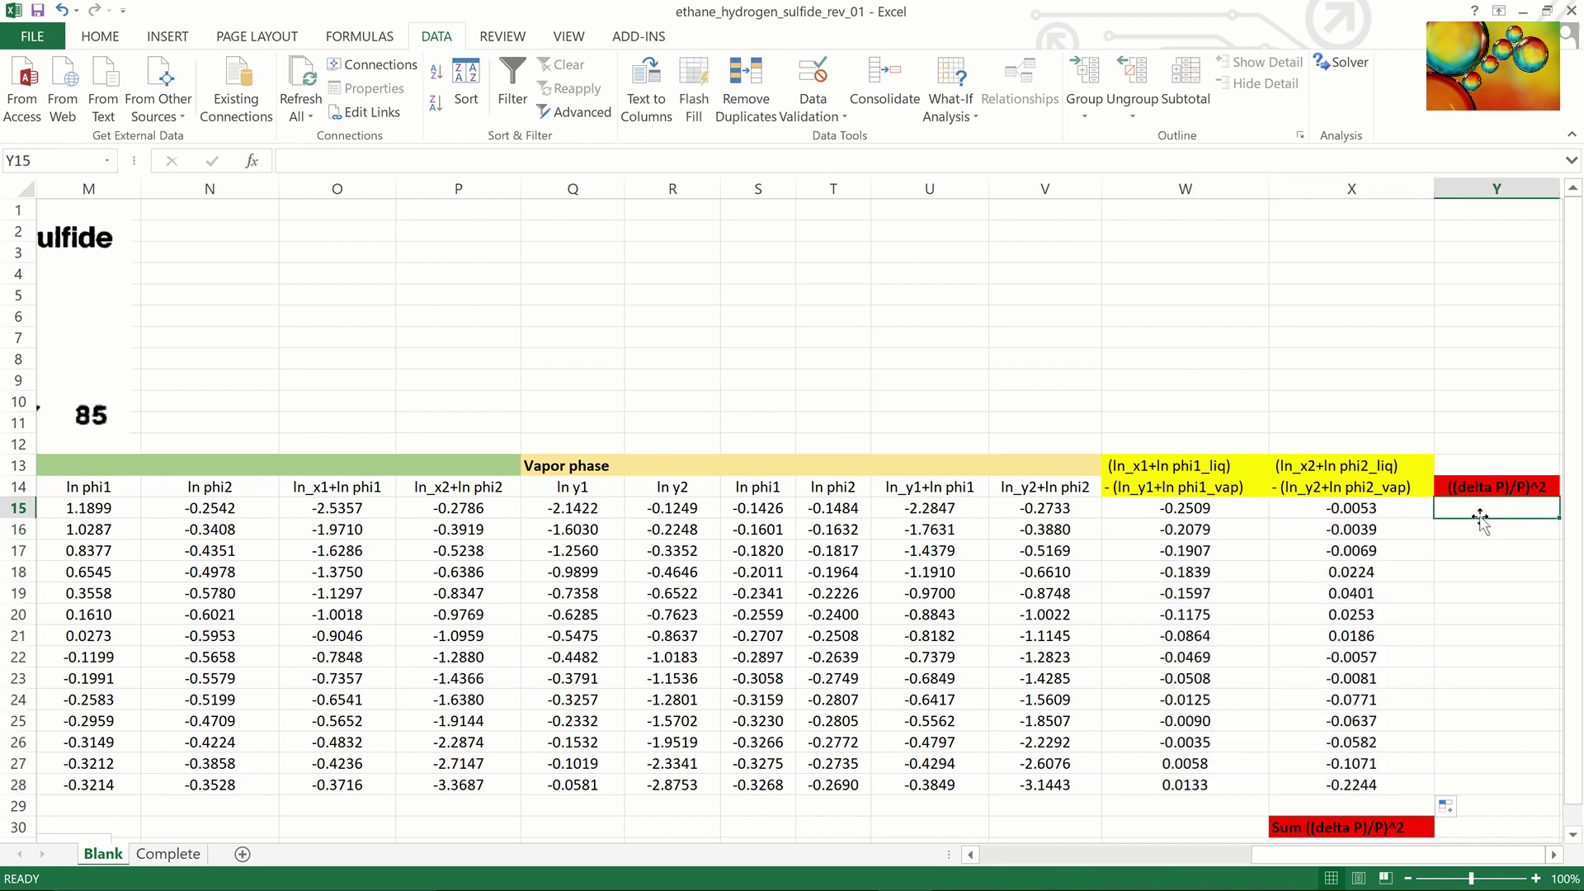
{"action": "type", "text": "="}
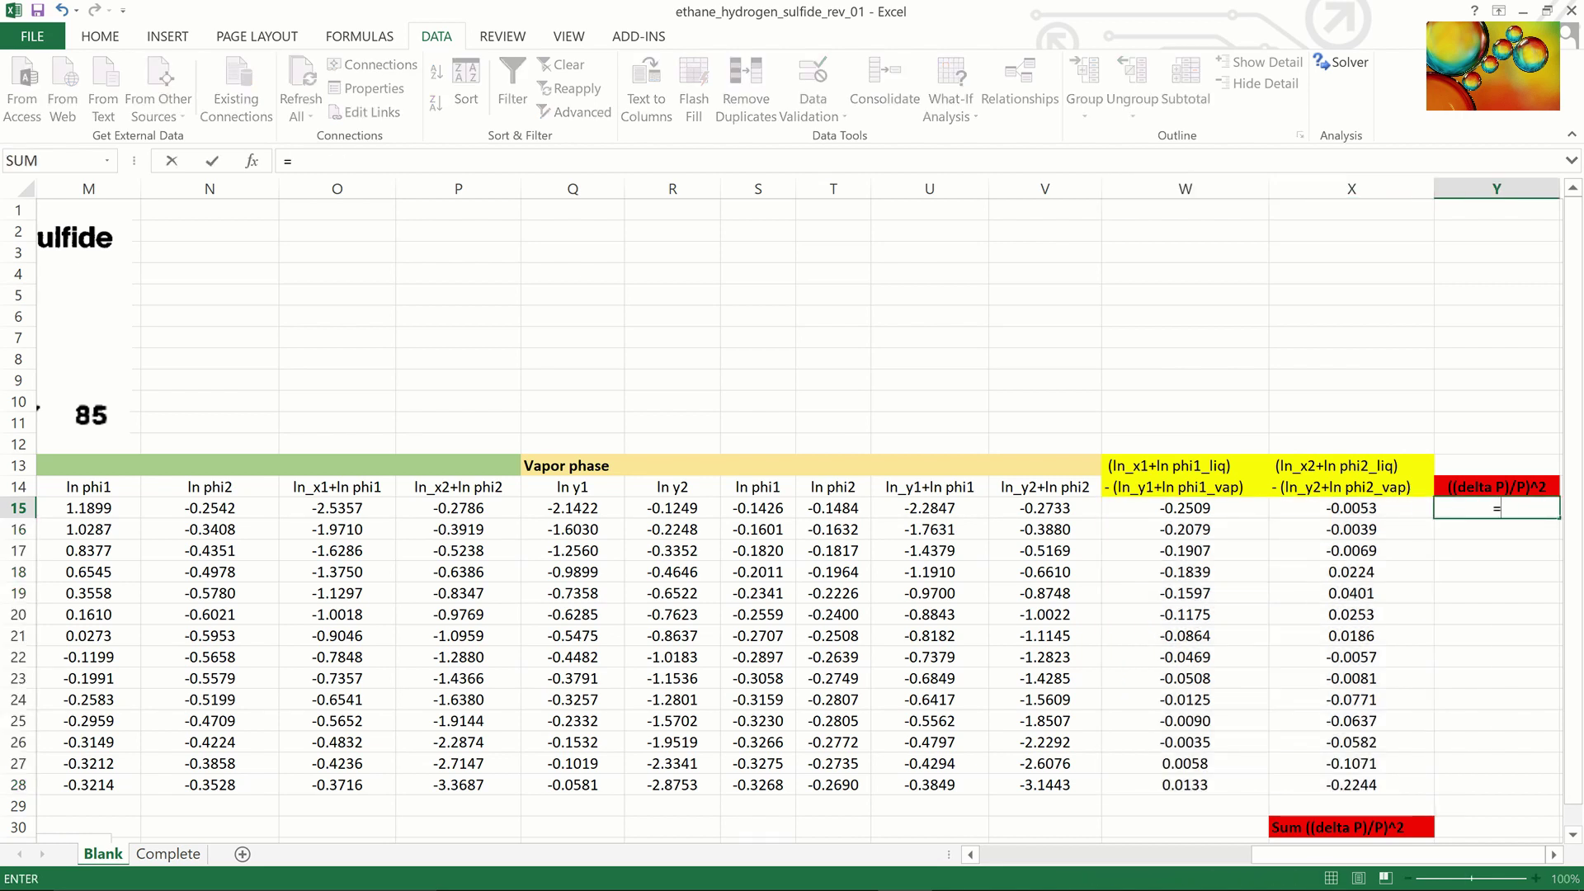
{"action": "type", "text": "(("}
{"action": "left_click_drag", "start_coordinate": [1386, 856], "coordinate": [1026, 879]}
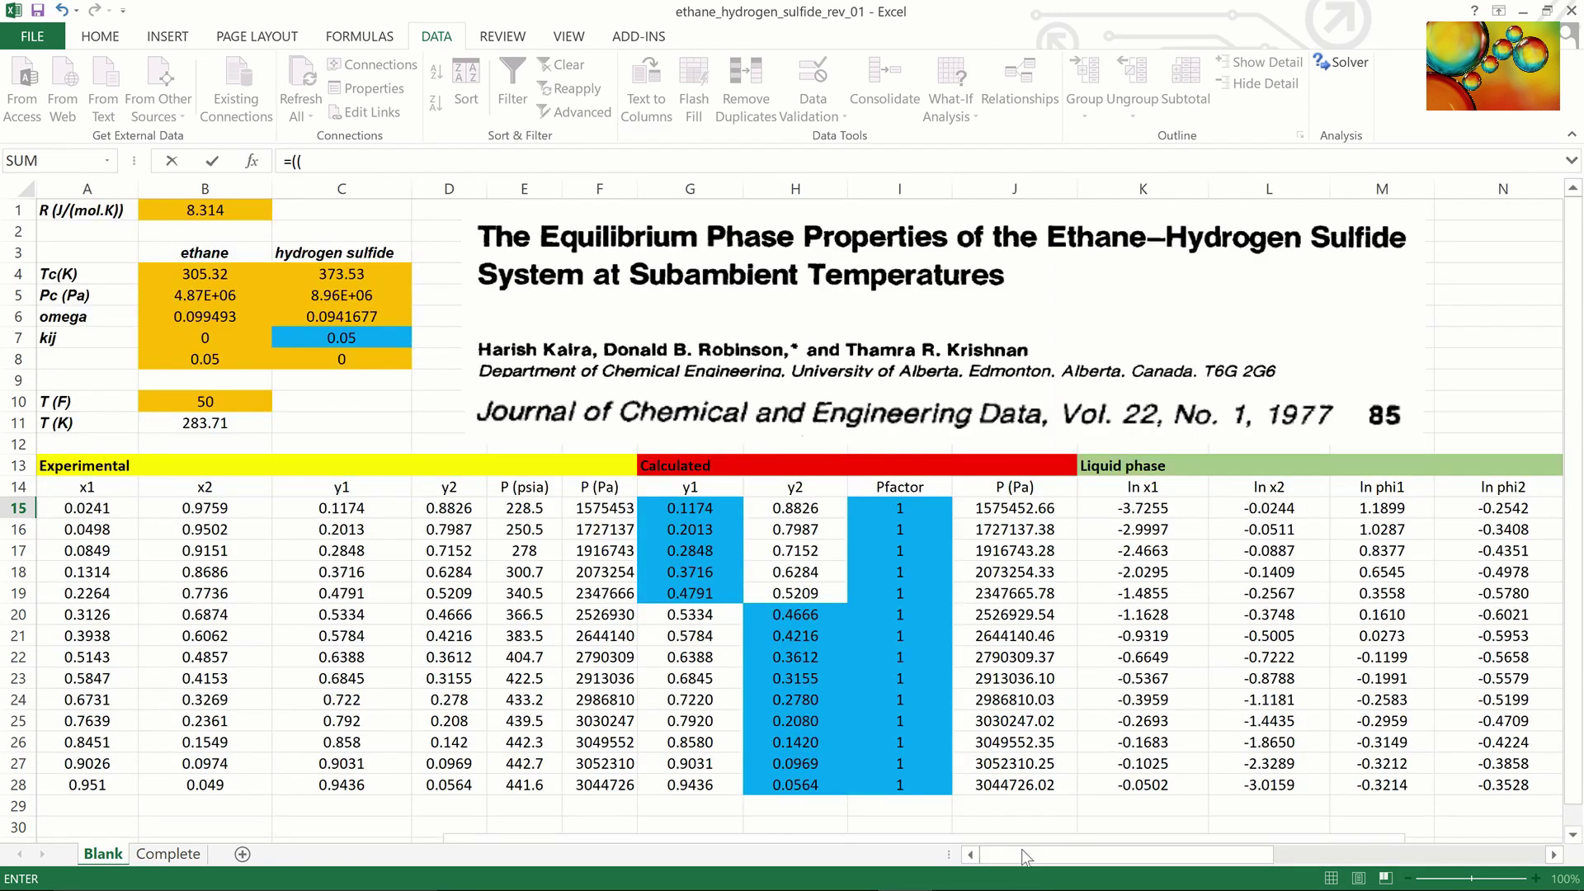
{"action": "left_click", "coordinate": [997, 508]}
{"action": "type", "text": "-"}
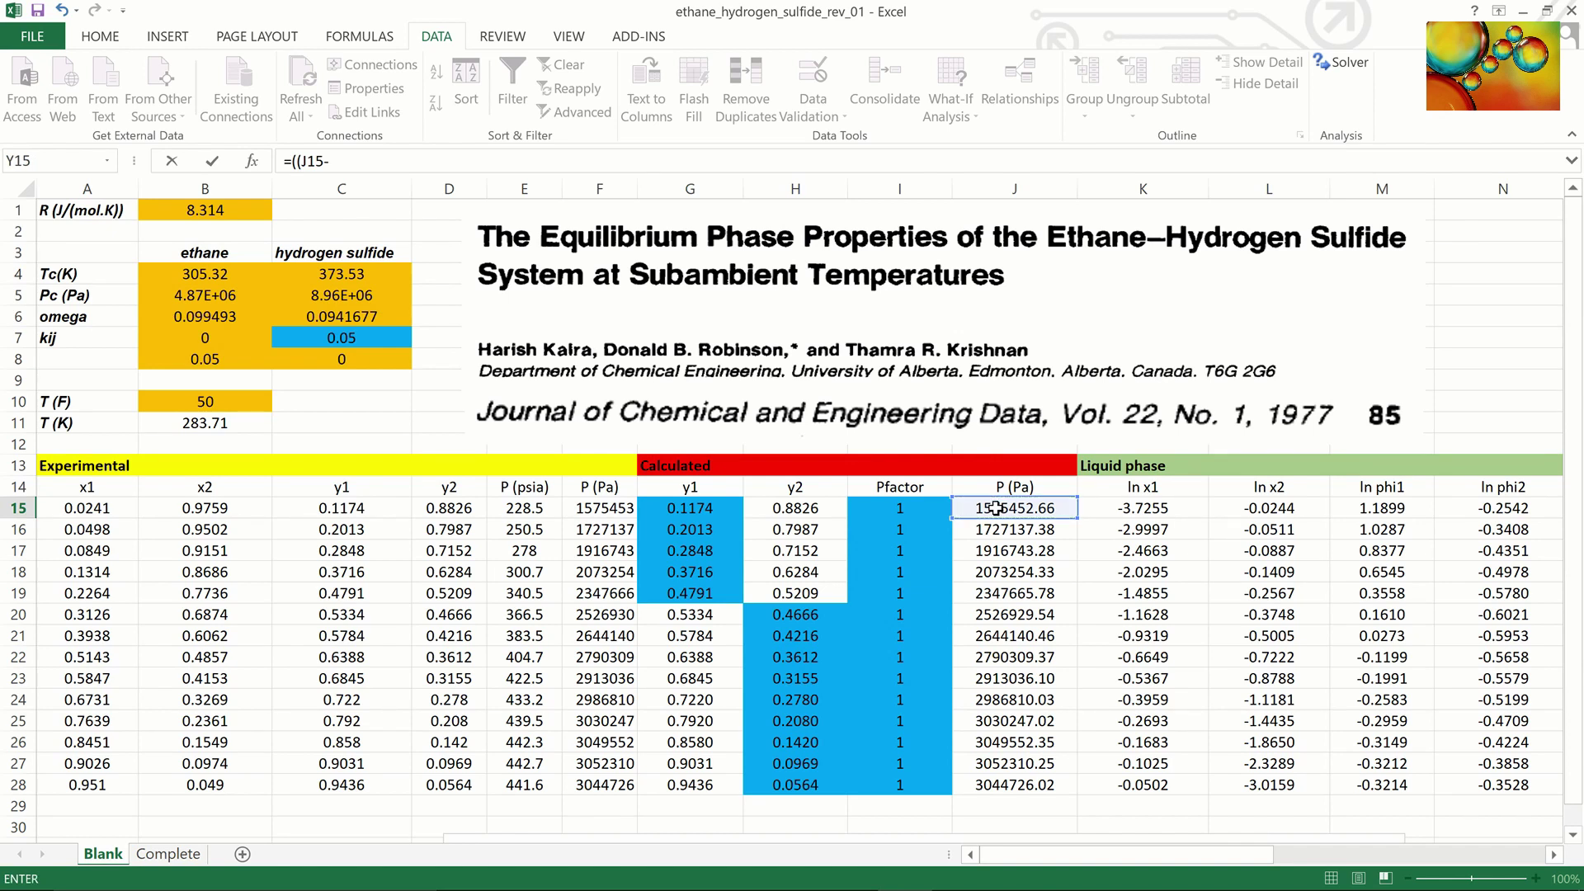
{"action": "left_click", "coordinate": [617, 512]}
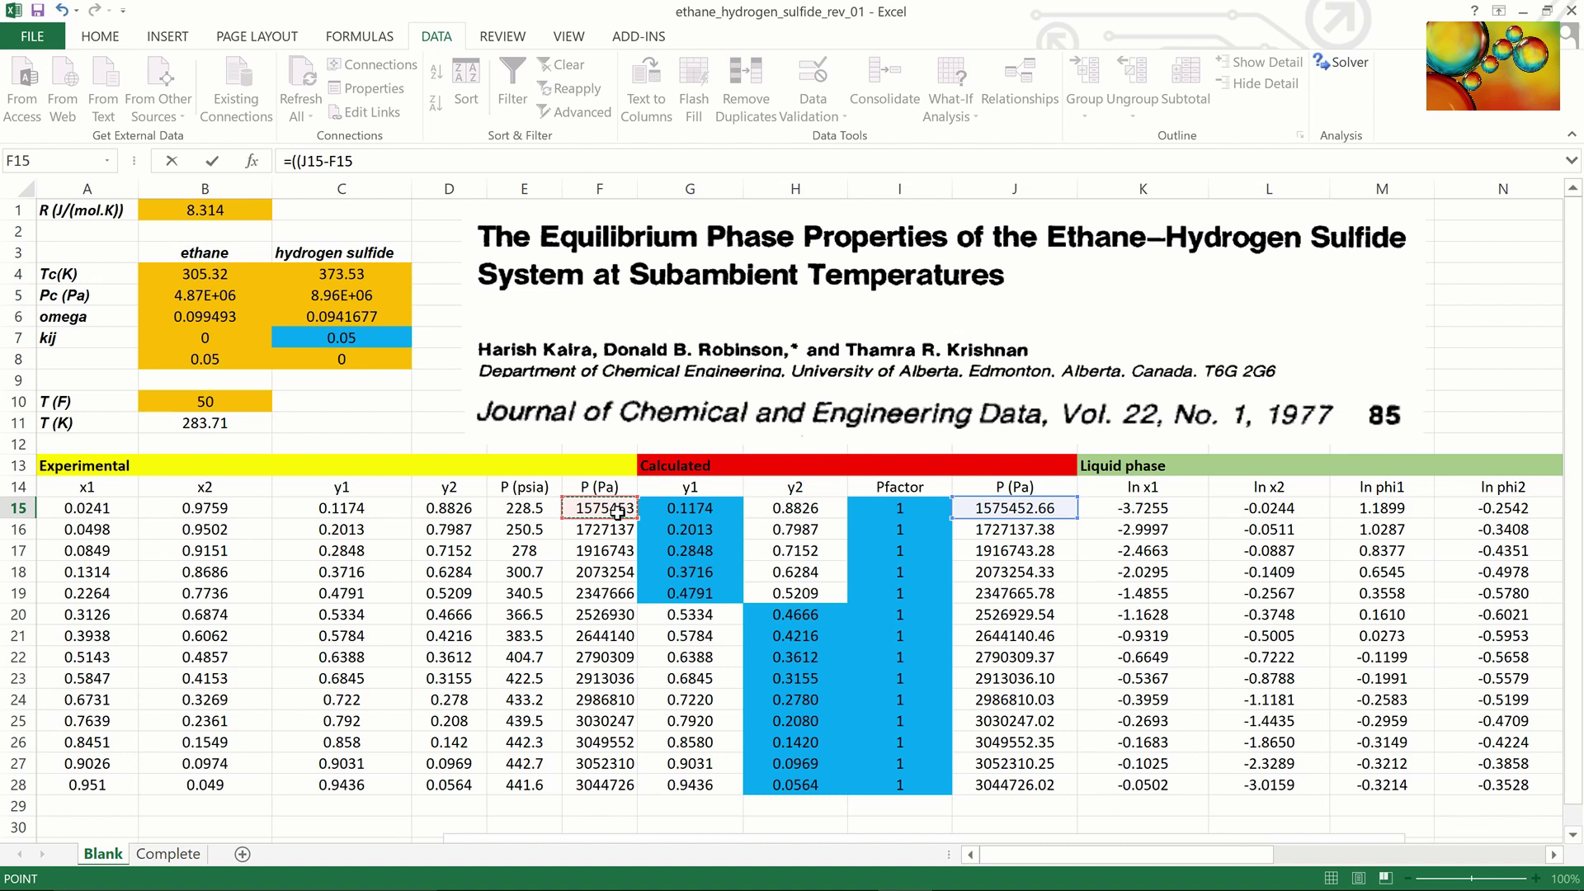
{"action": "type", "text": ")/"}
{"action": "left_click", "coordinate": [617, 512]}
{"action": "type", "text": ")^2"}
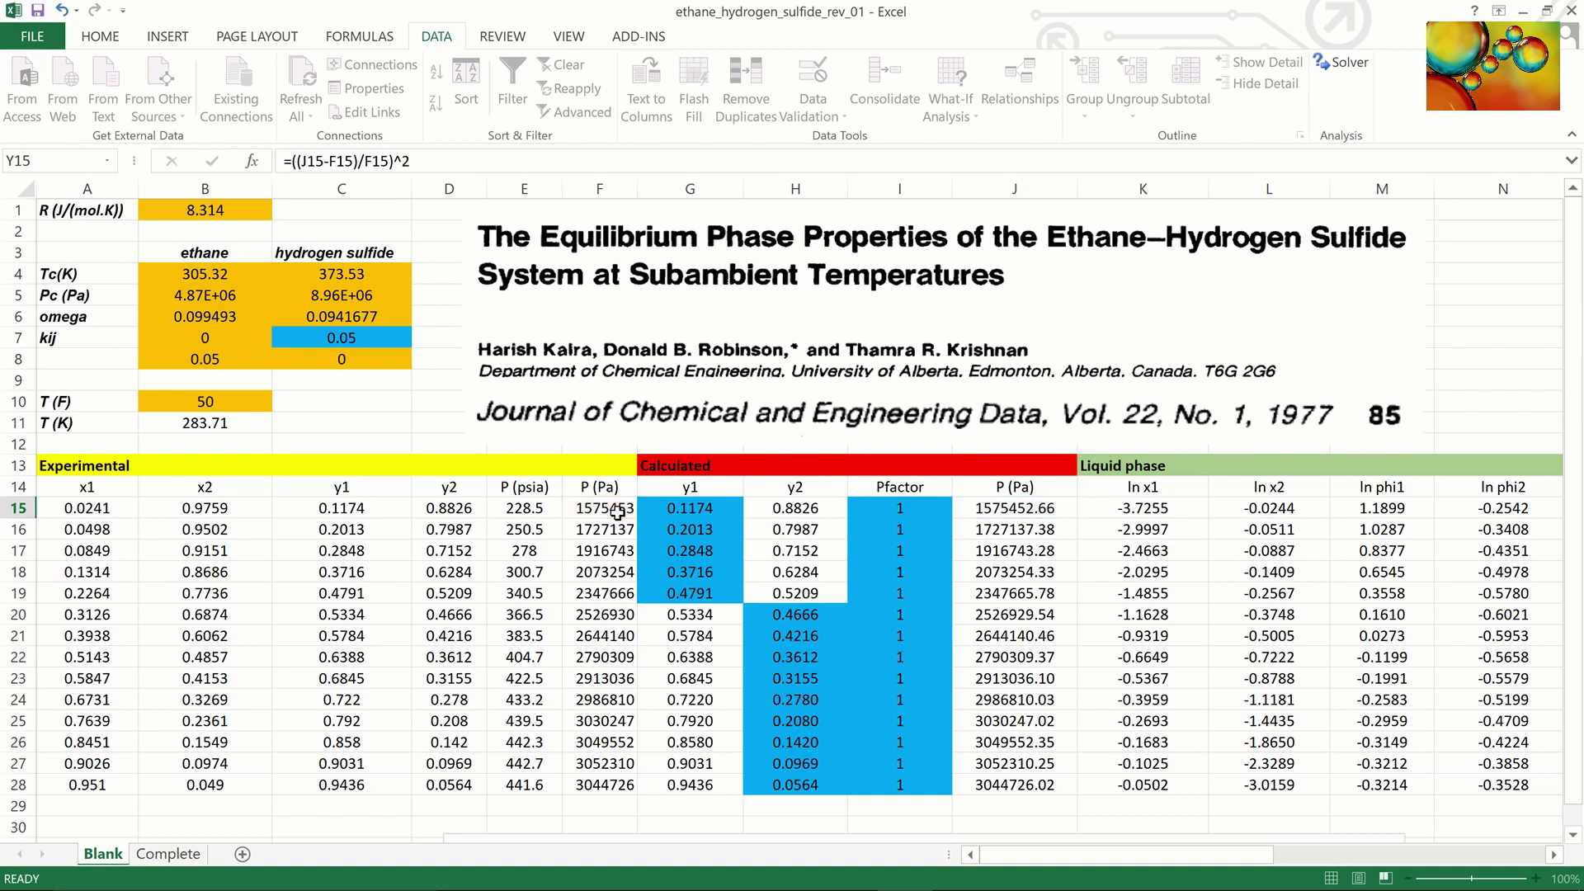
{"action": "key", "text": "Return"}
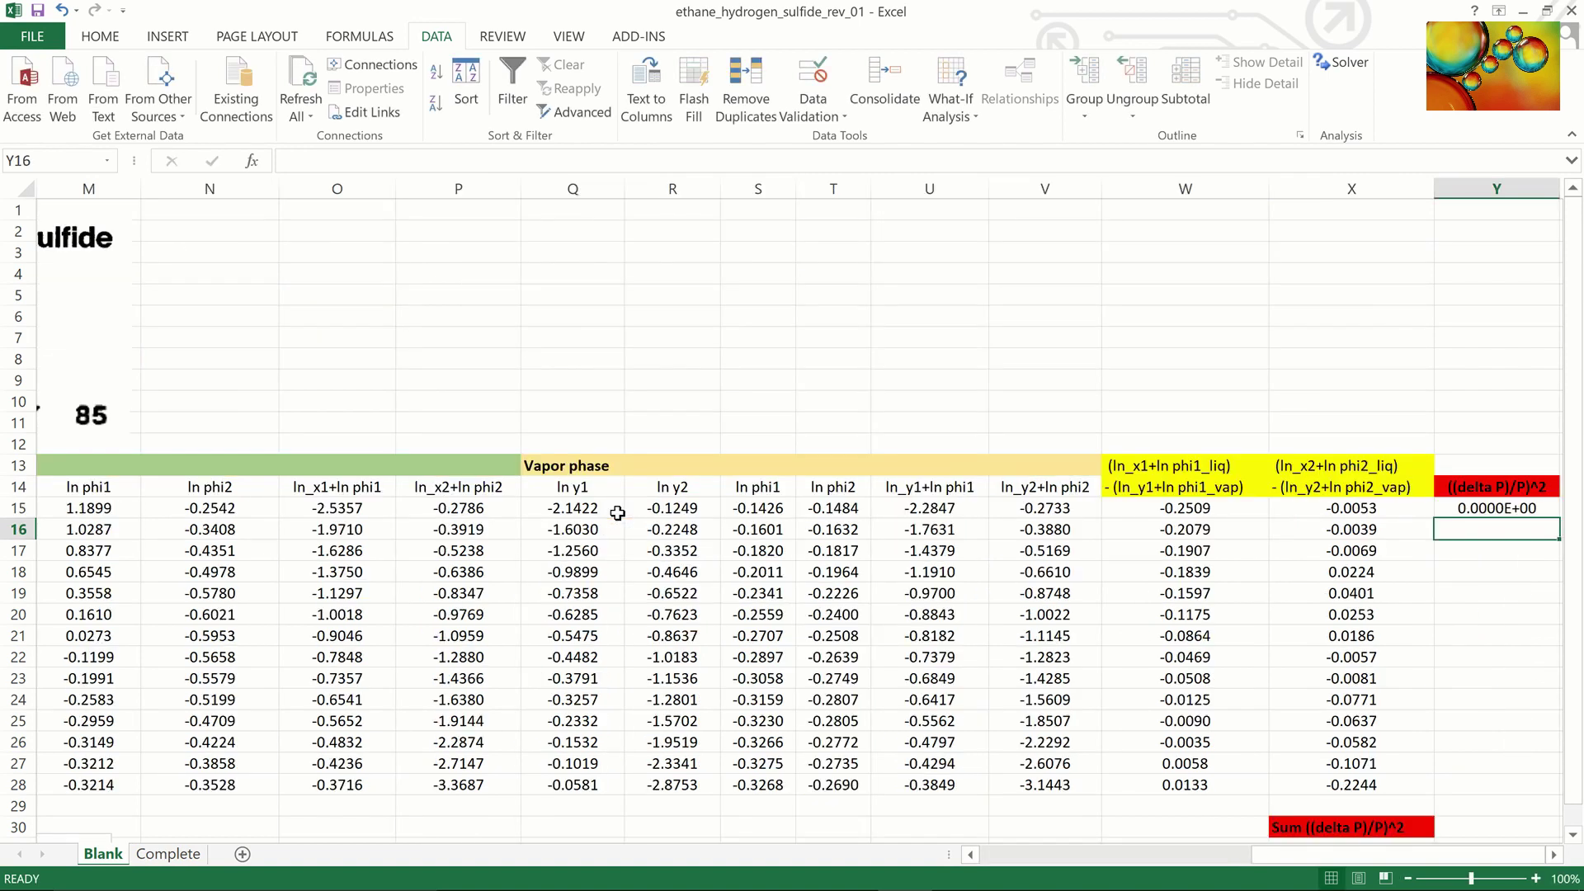
{"action": "left_click", "coordinate": [1510, 509]}
{"action": "double_click", "coordinate": [1558, 518]}
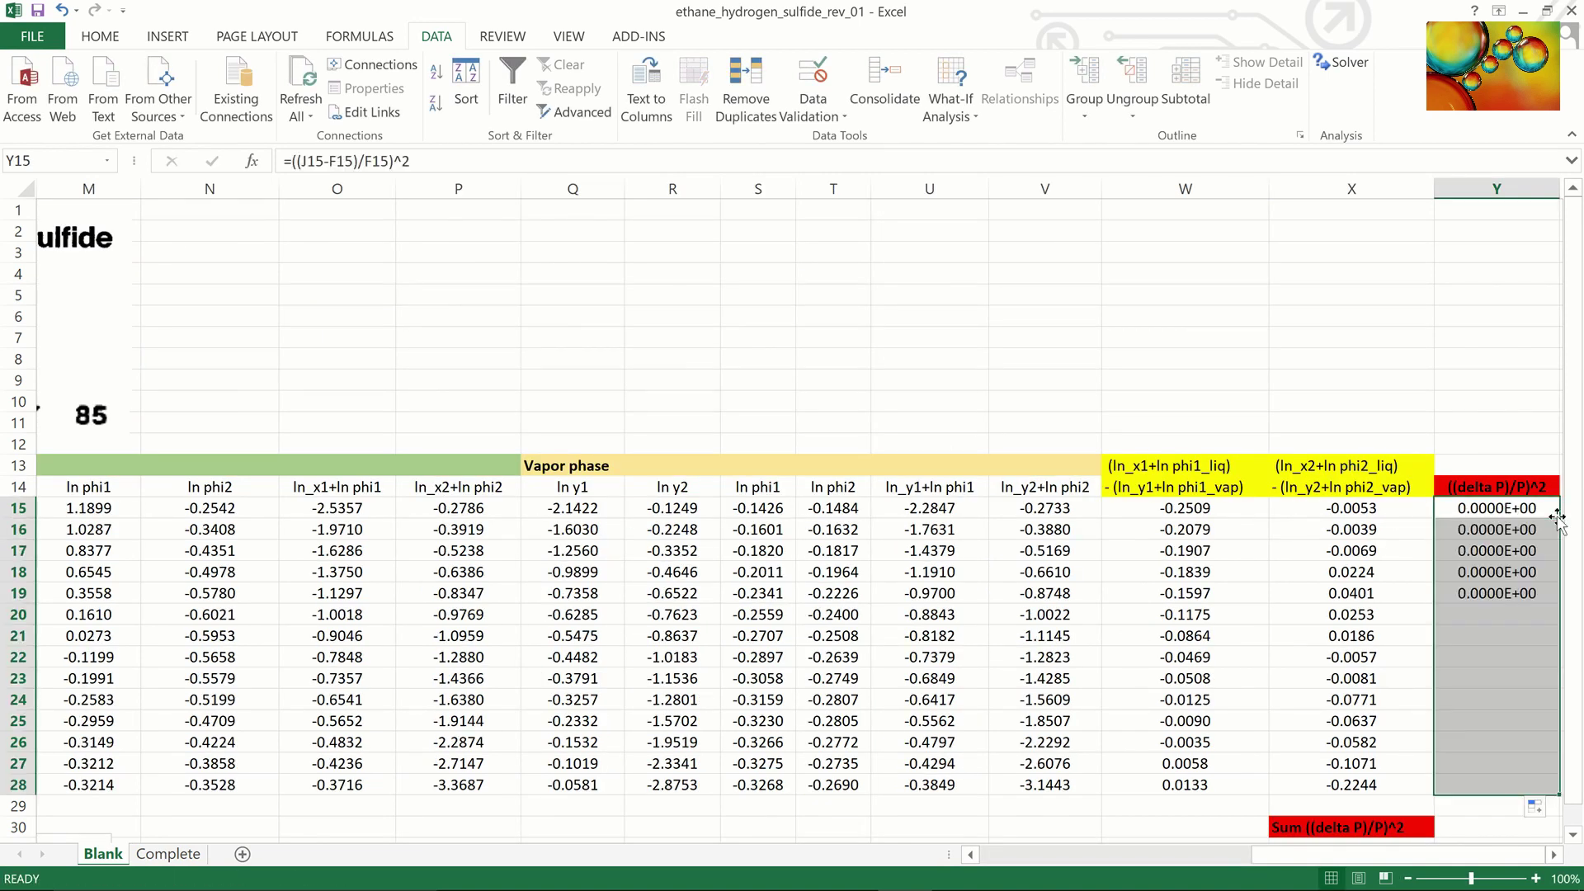
Total the squared pressure deviations in Y30 with =SUM(Y15:Y28).
{"action": "left_click", "coordinate": [1492, 821]}
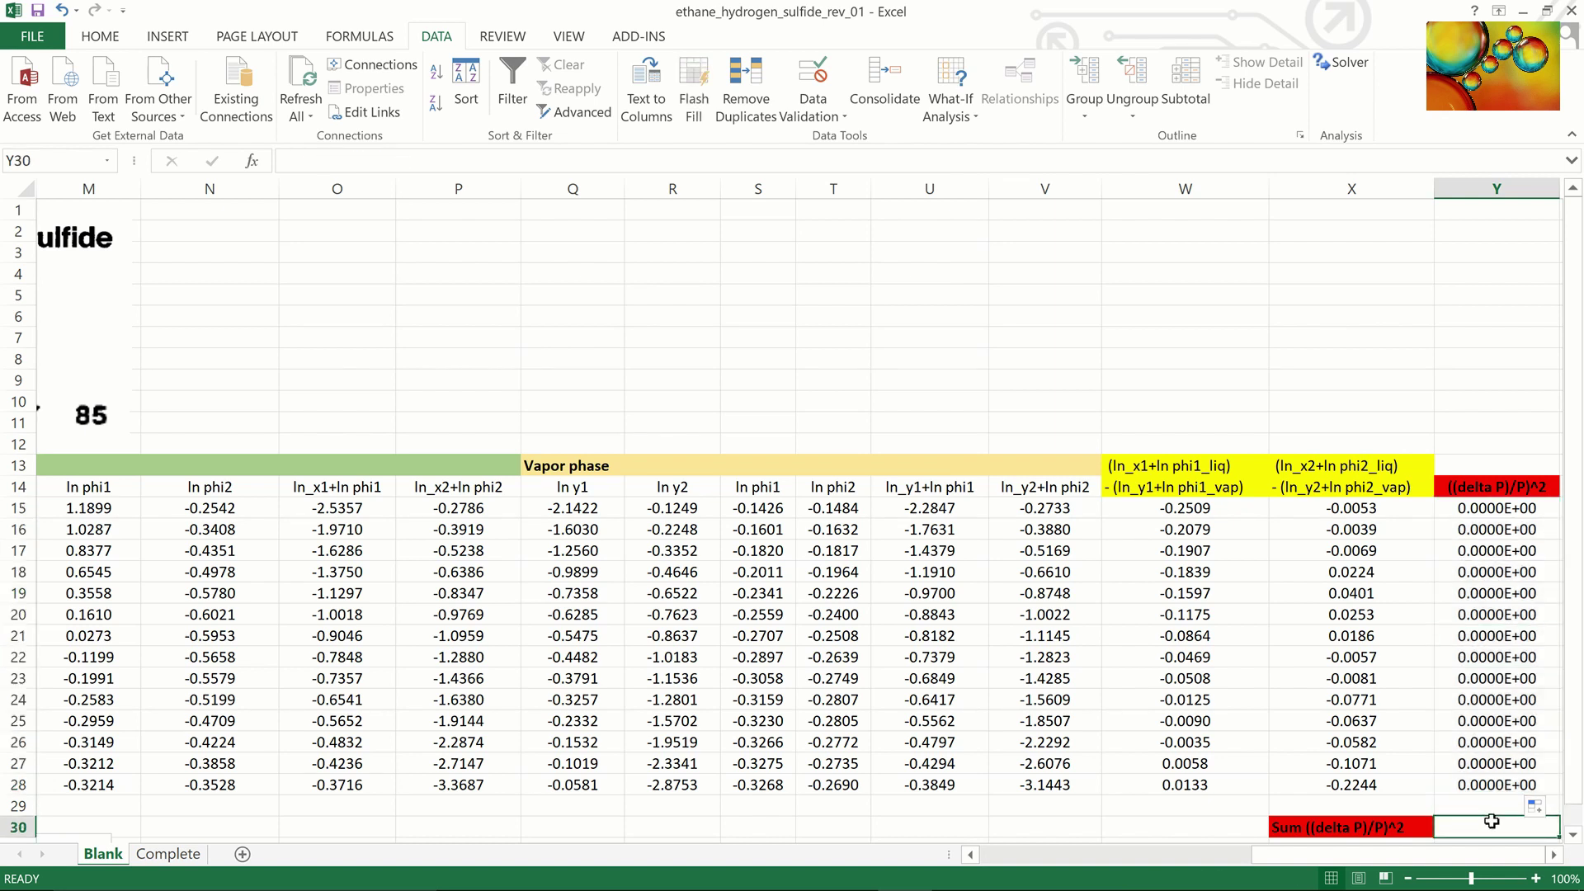
{"action": "type", "text": "=sum"}
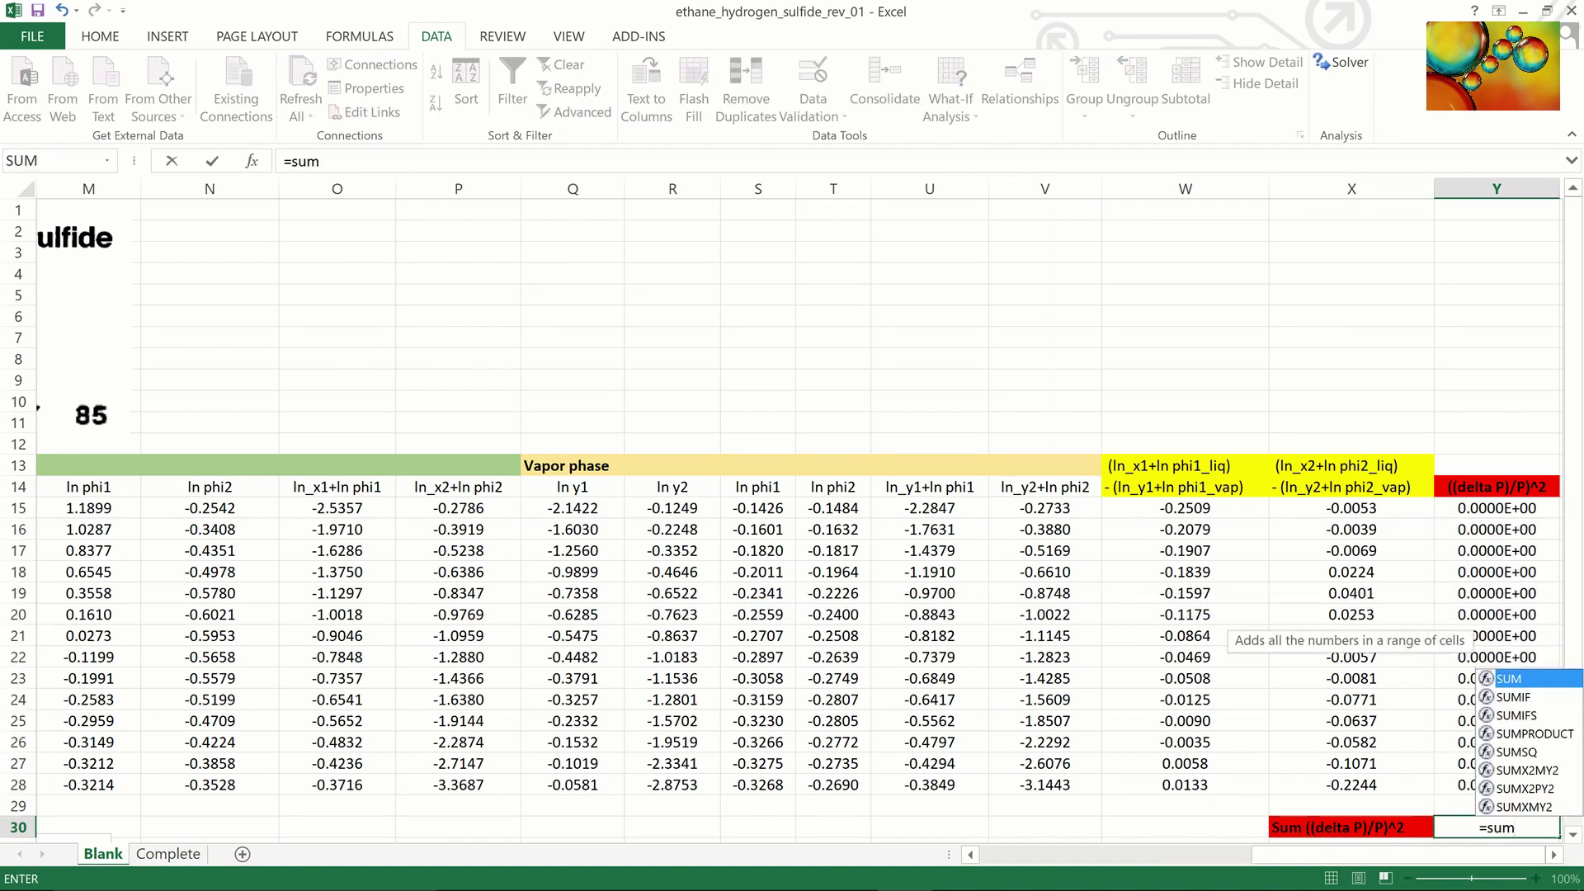
{"action": "type", "text": "("}
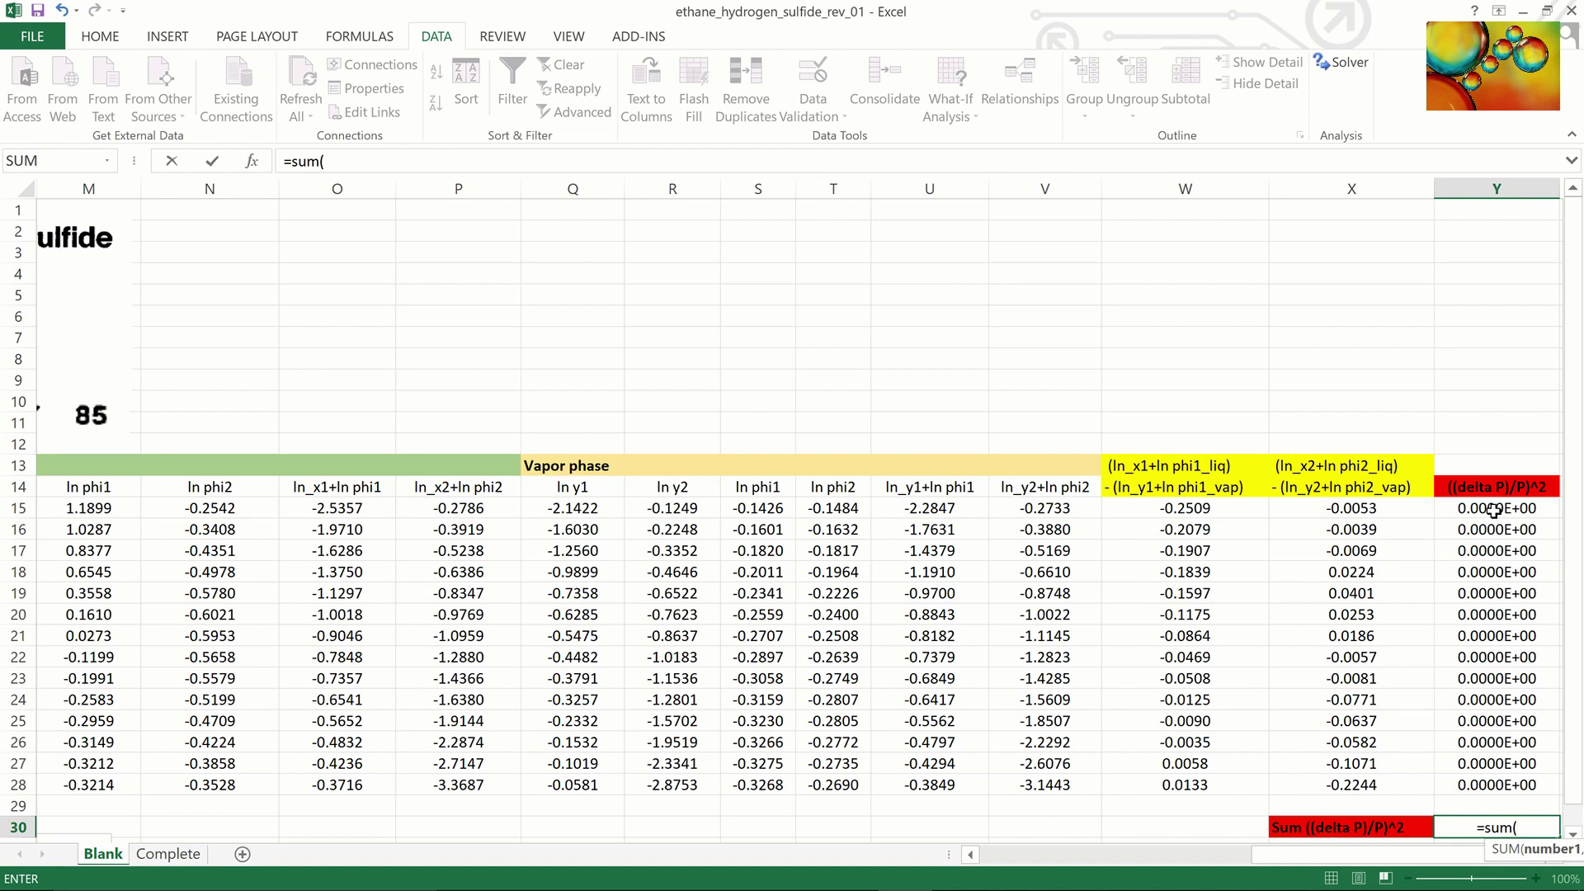
{"action": "left_click_drag", "start_coordinate": [1497, 508], "coordinate": [1512, 778]}
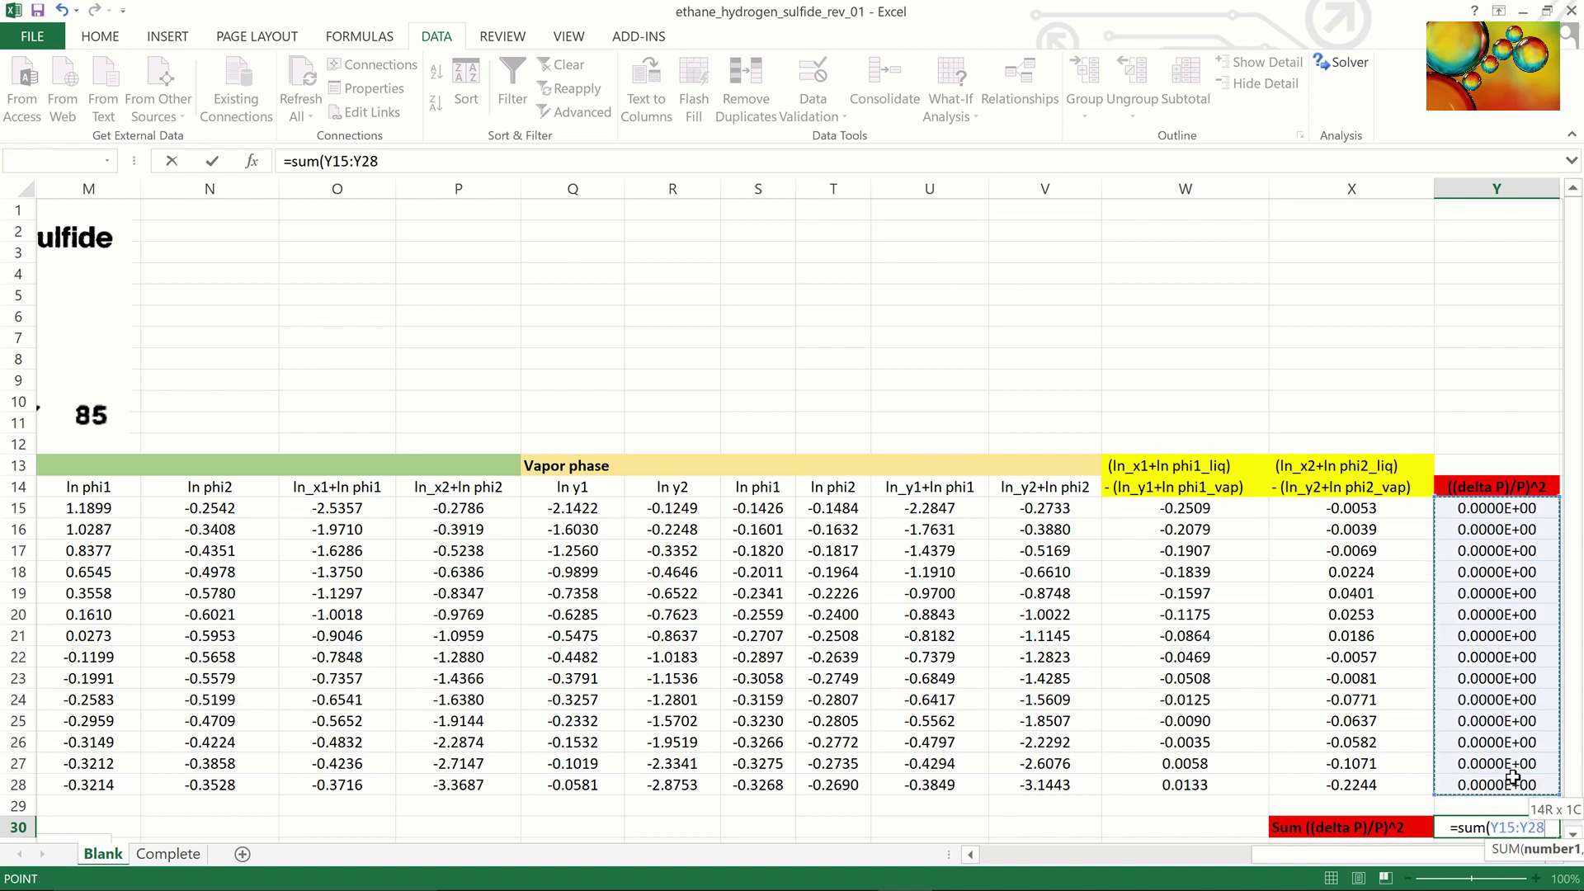
{"action": "type", "text": ")"}
{"action": "key", "text": "Return"}
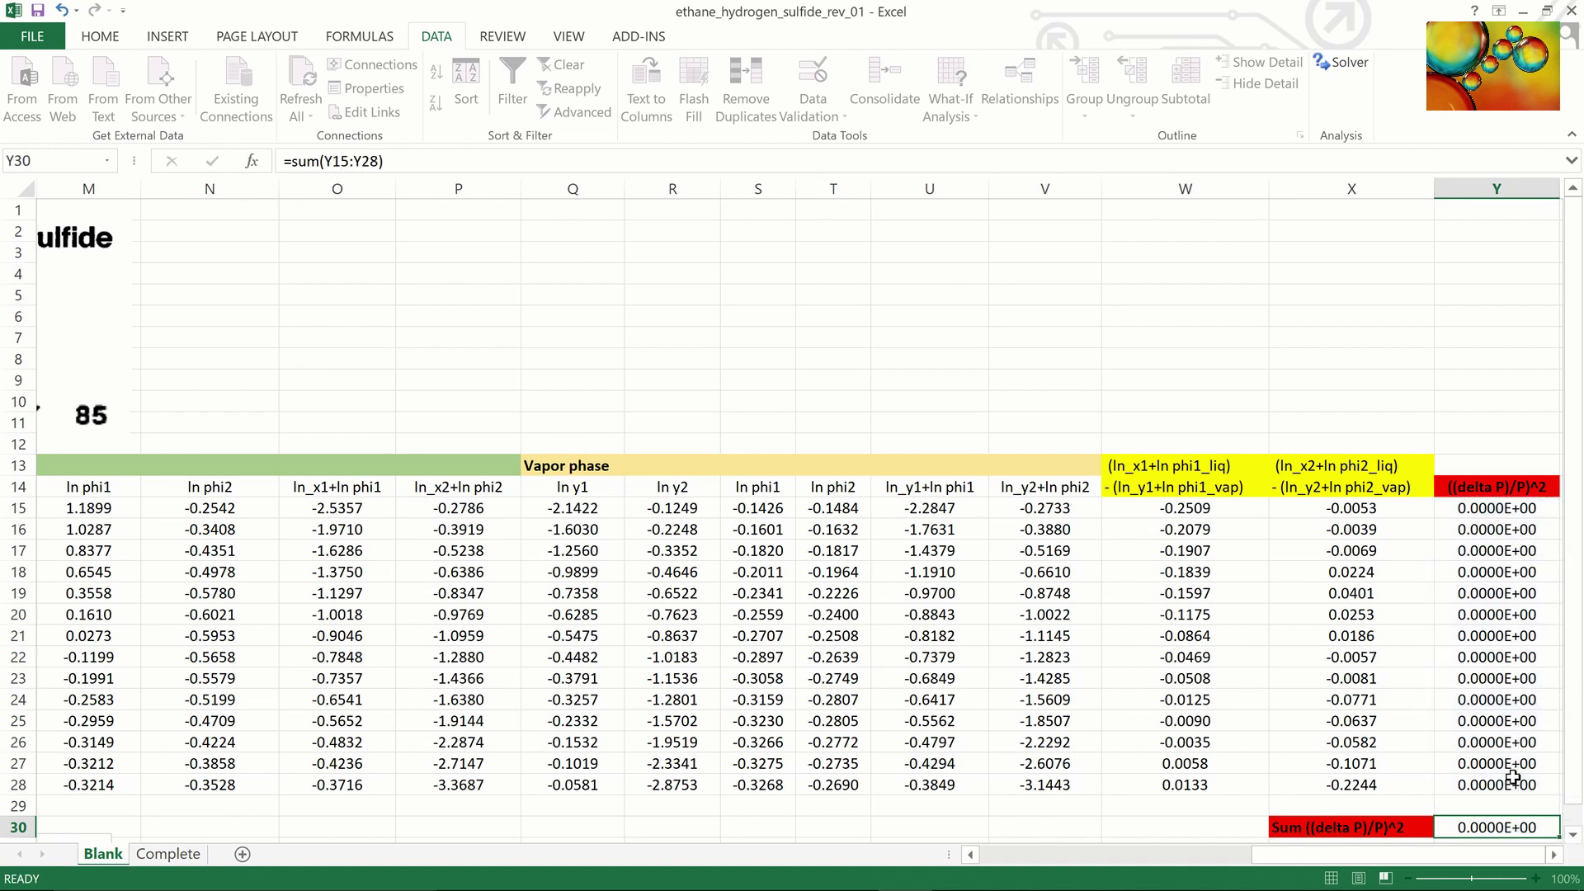
Open Solver with the deviation sum $Y$30 as the objective and set it to be minimized.
{"action": "left_click", "coordinate": [1498, 806]}
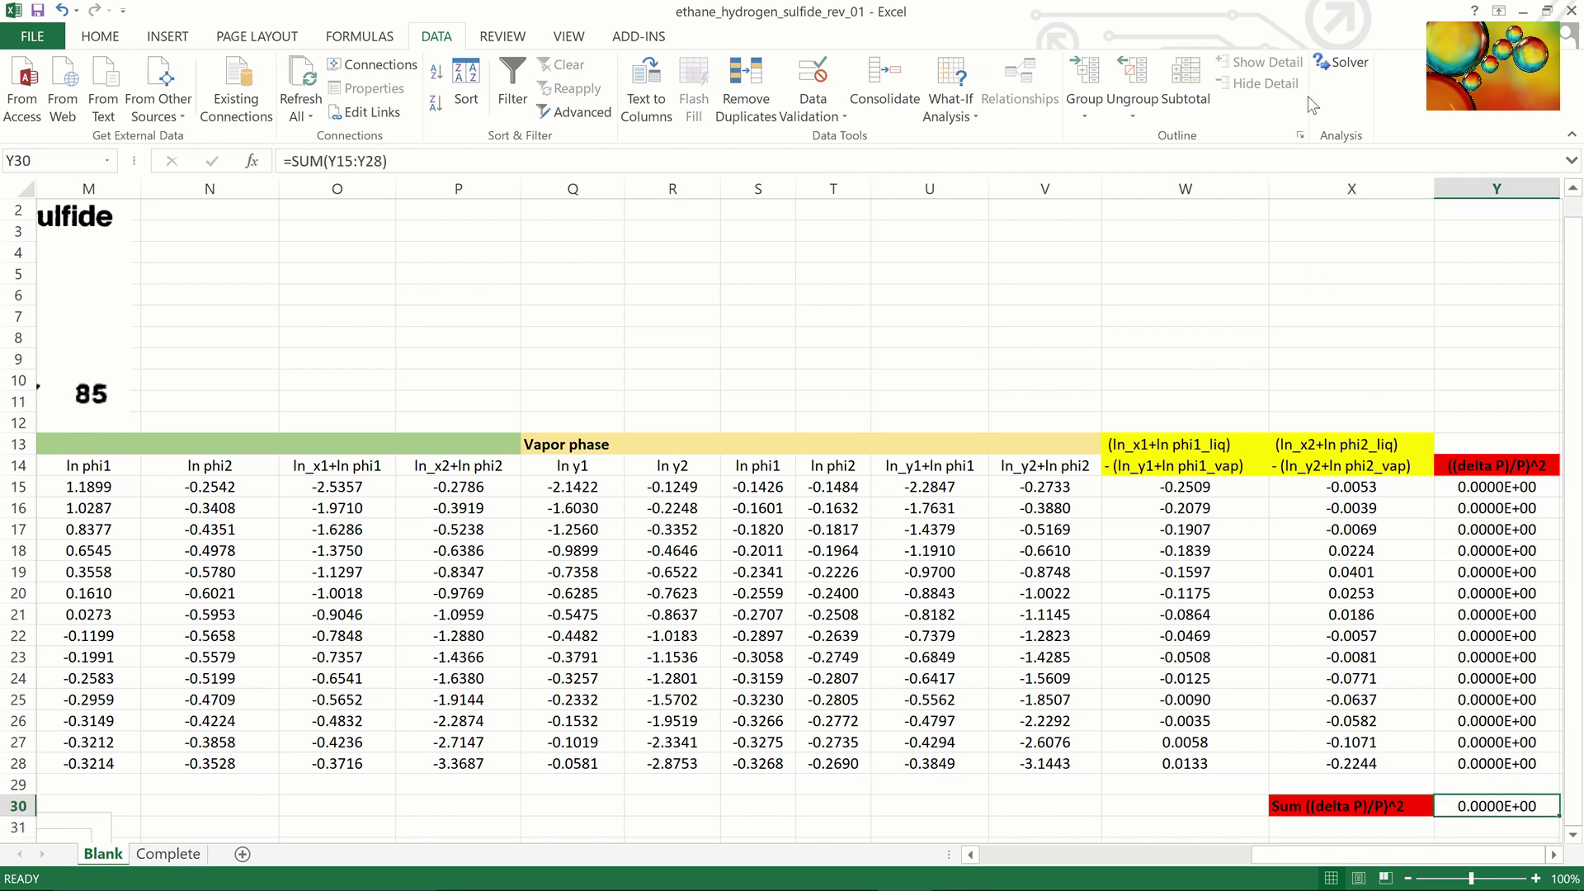
{"action": "left_click", "coordinate": [1341, 66]}
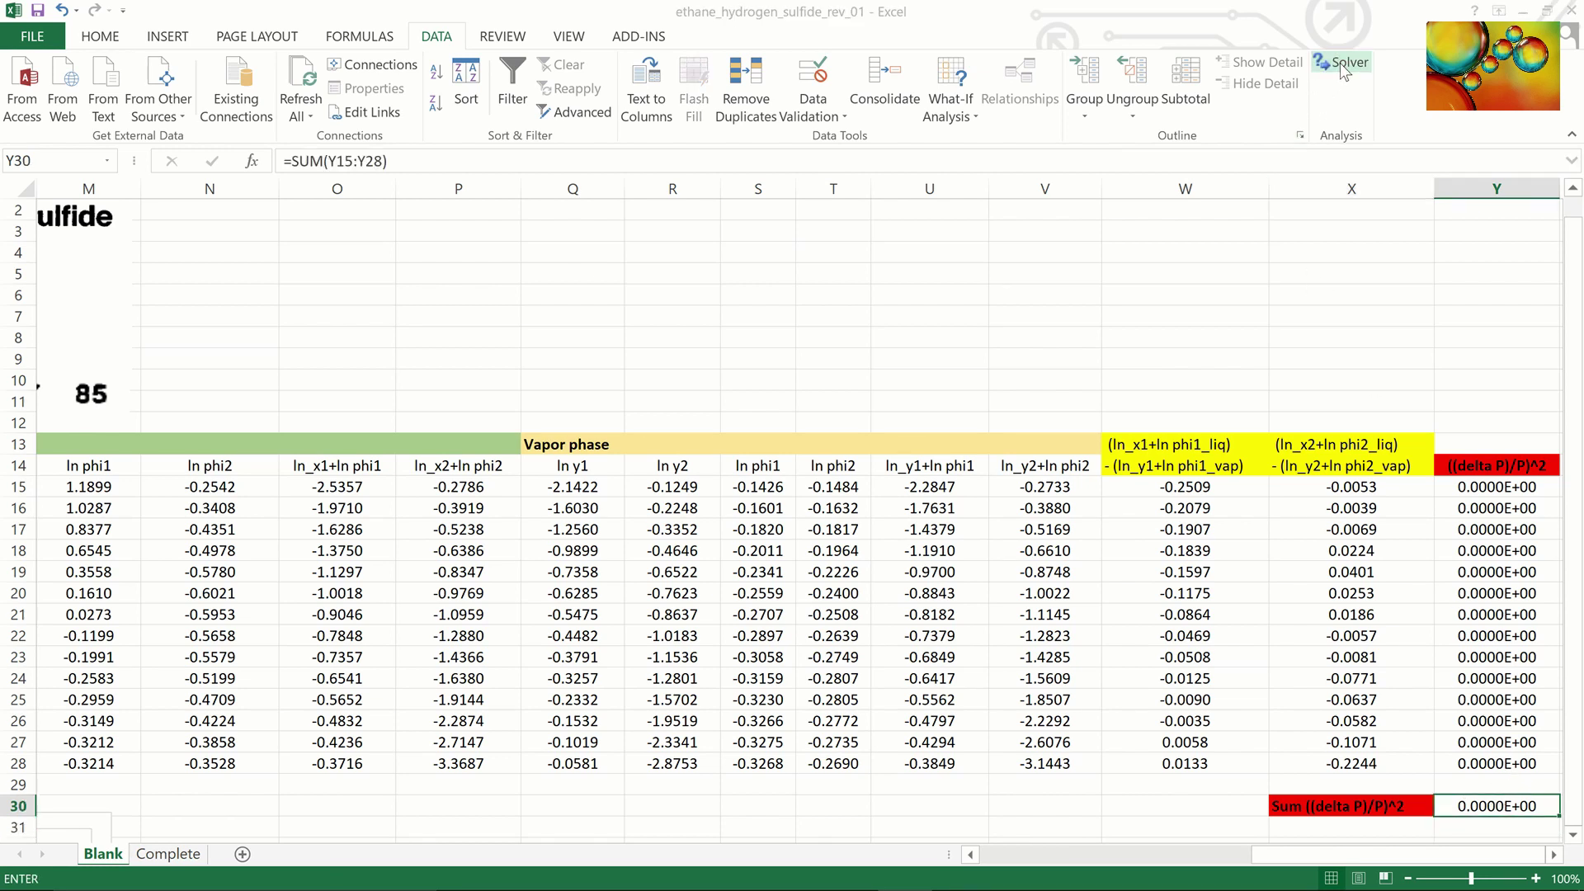
{"action": "left_click_drag", "start_coordinate": [1275, 225], "coordinate": [974, 197]}
{"action": "left_click", "coordinate": [1481, 801]}
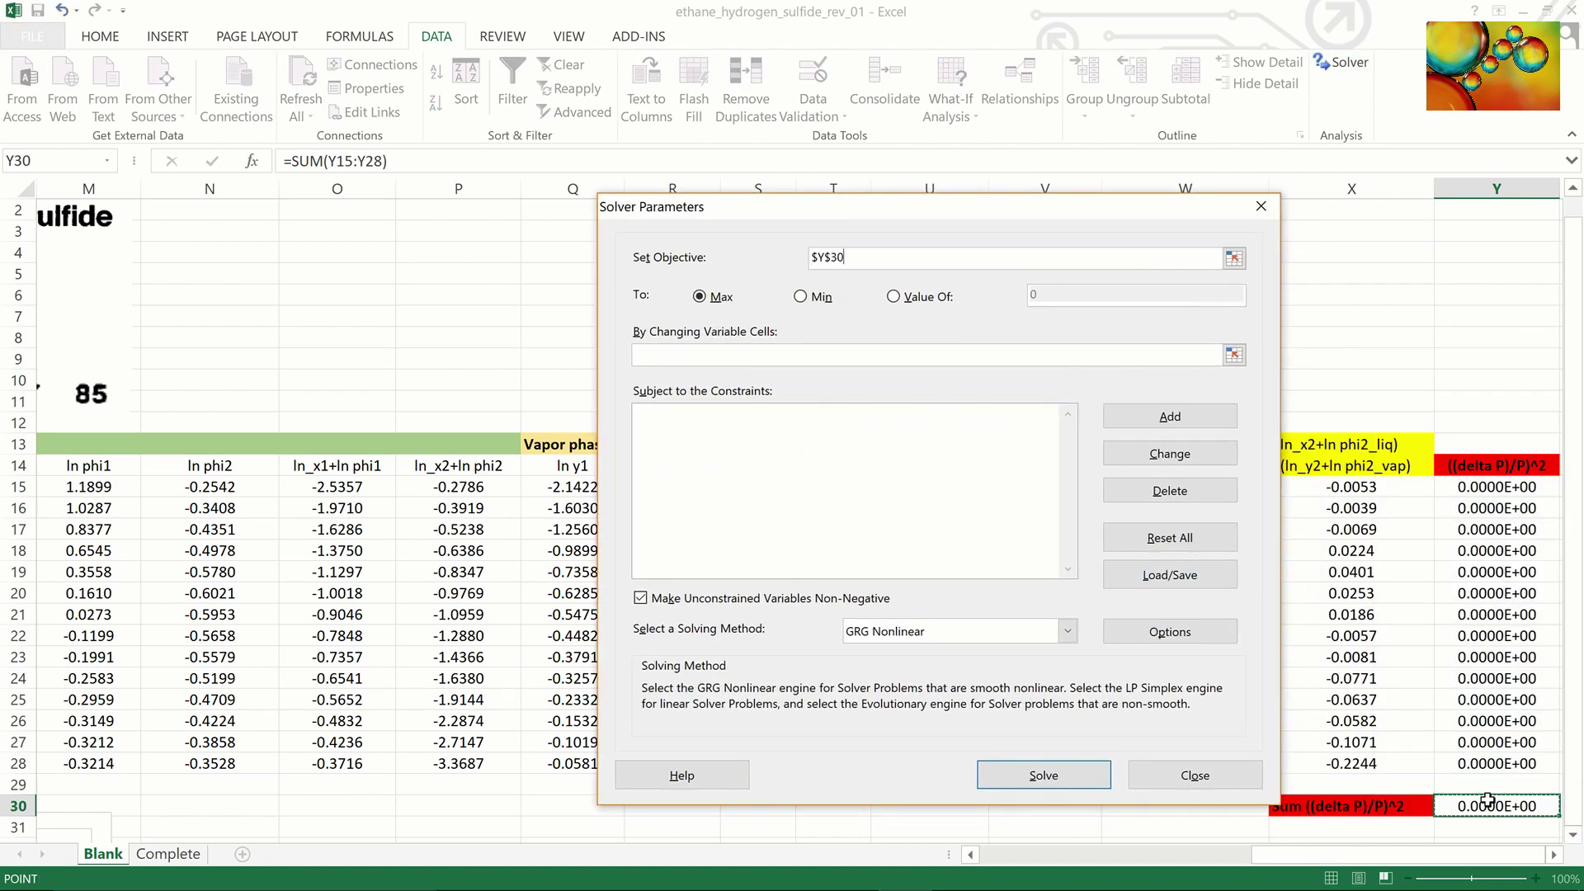
{"action": "left_click", "coordinate": [800, 298]}
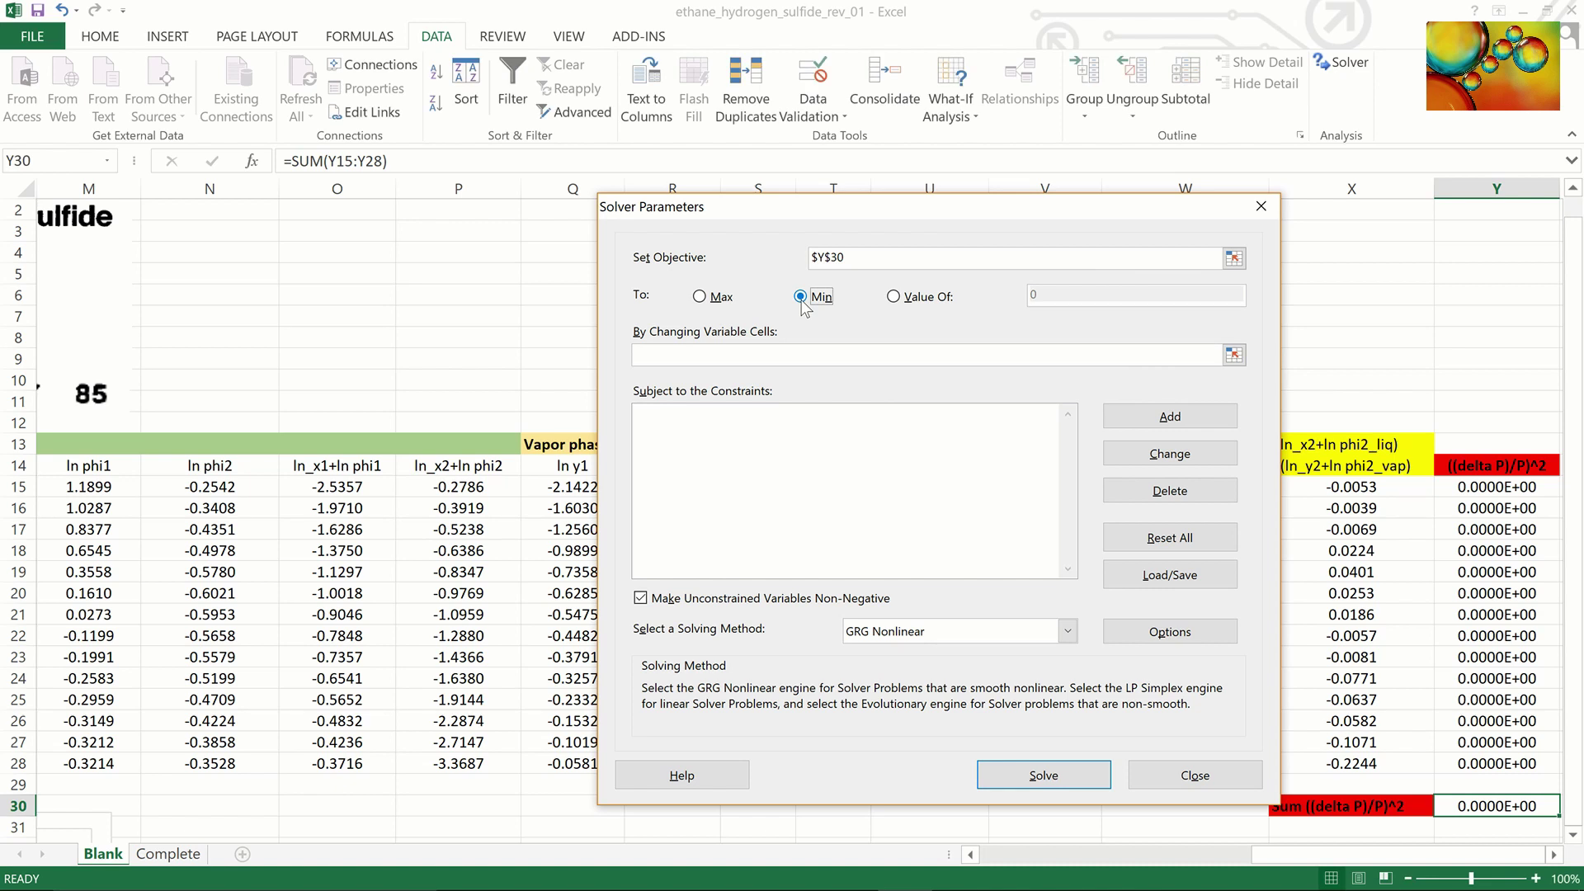
Set Solver's variable cells to $C$7, $G$15:$G$19, $H$20:$H$28 and $I$15:$I$28.
{"action": "key", "text": "Tab"}
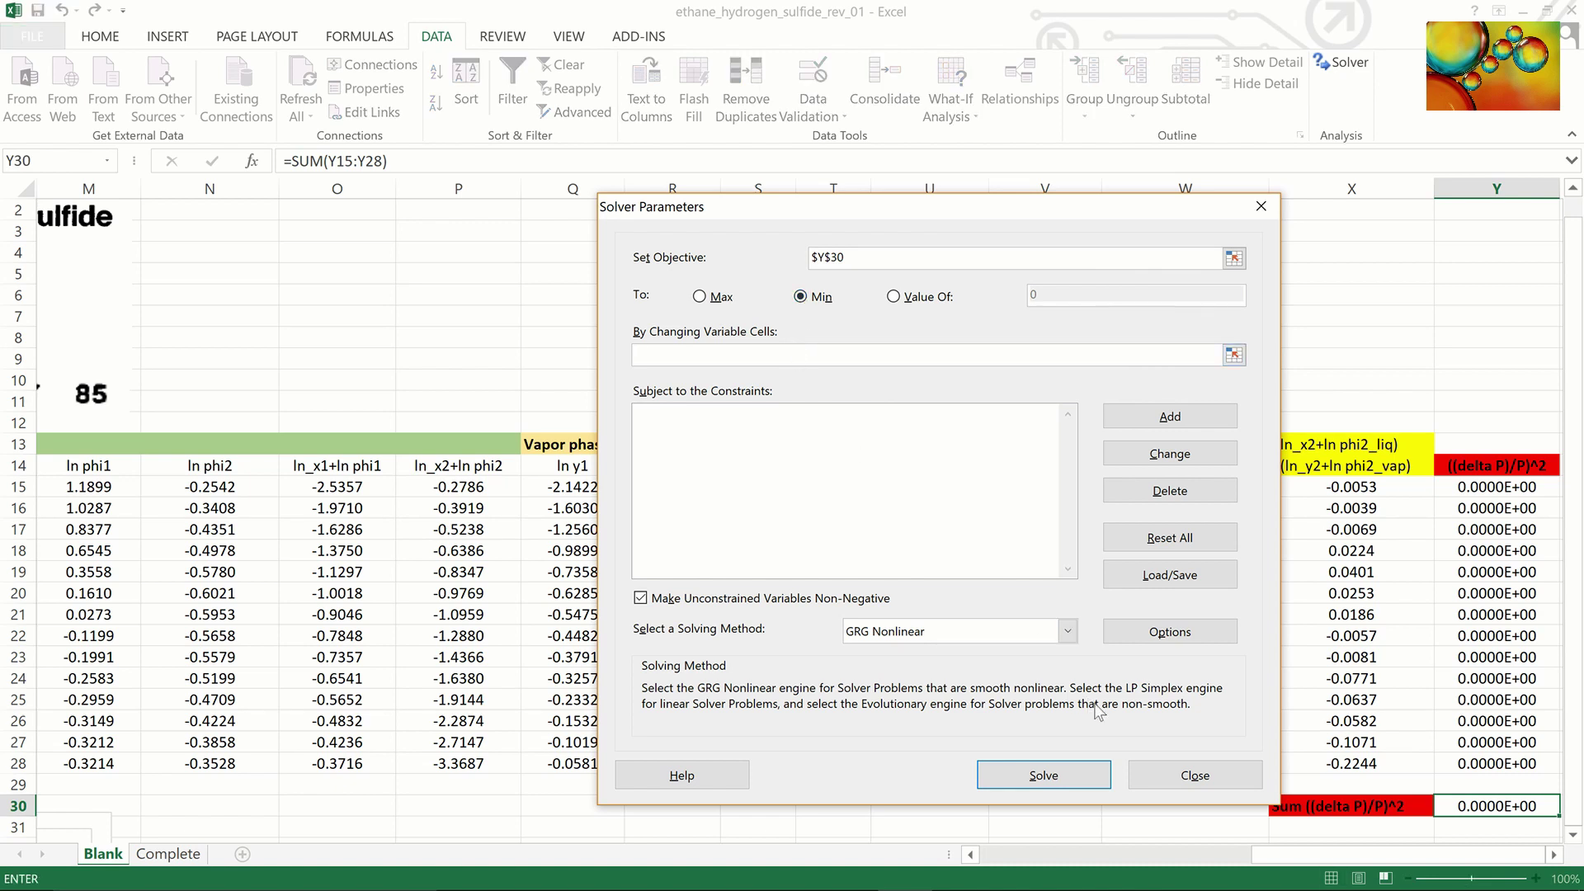
{"action": "left_click_drag", "start_coordinate": [1284, 850], "coordinate": [1000, 838]}
{"action": "left_click", "coordinate": [381, 316]}
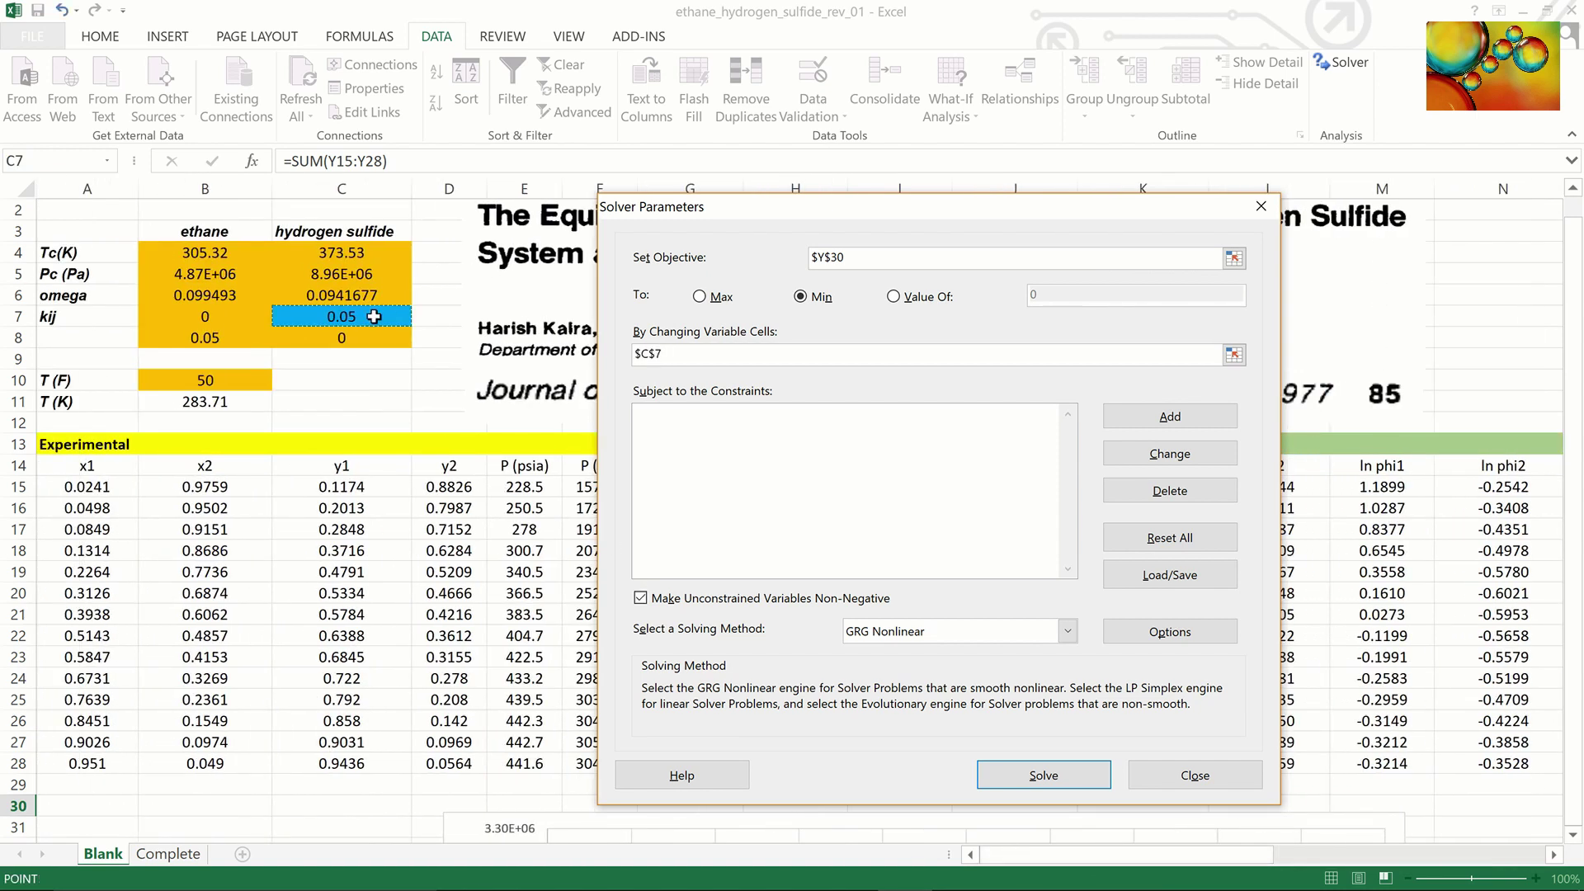
{"action": "type", "text": ","}
{"action": "left_click_drag", "start_coordinate": [924, 208], "coordinate": [308, 214]}
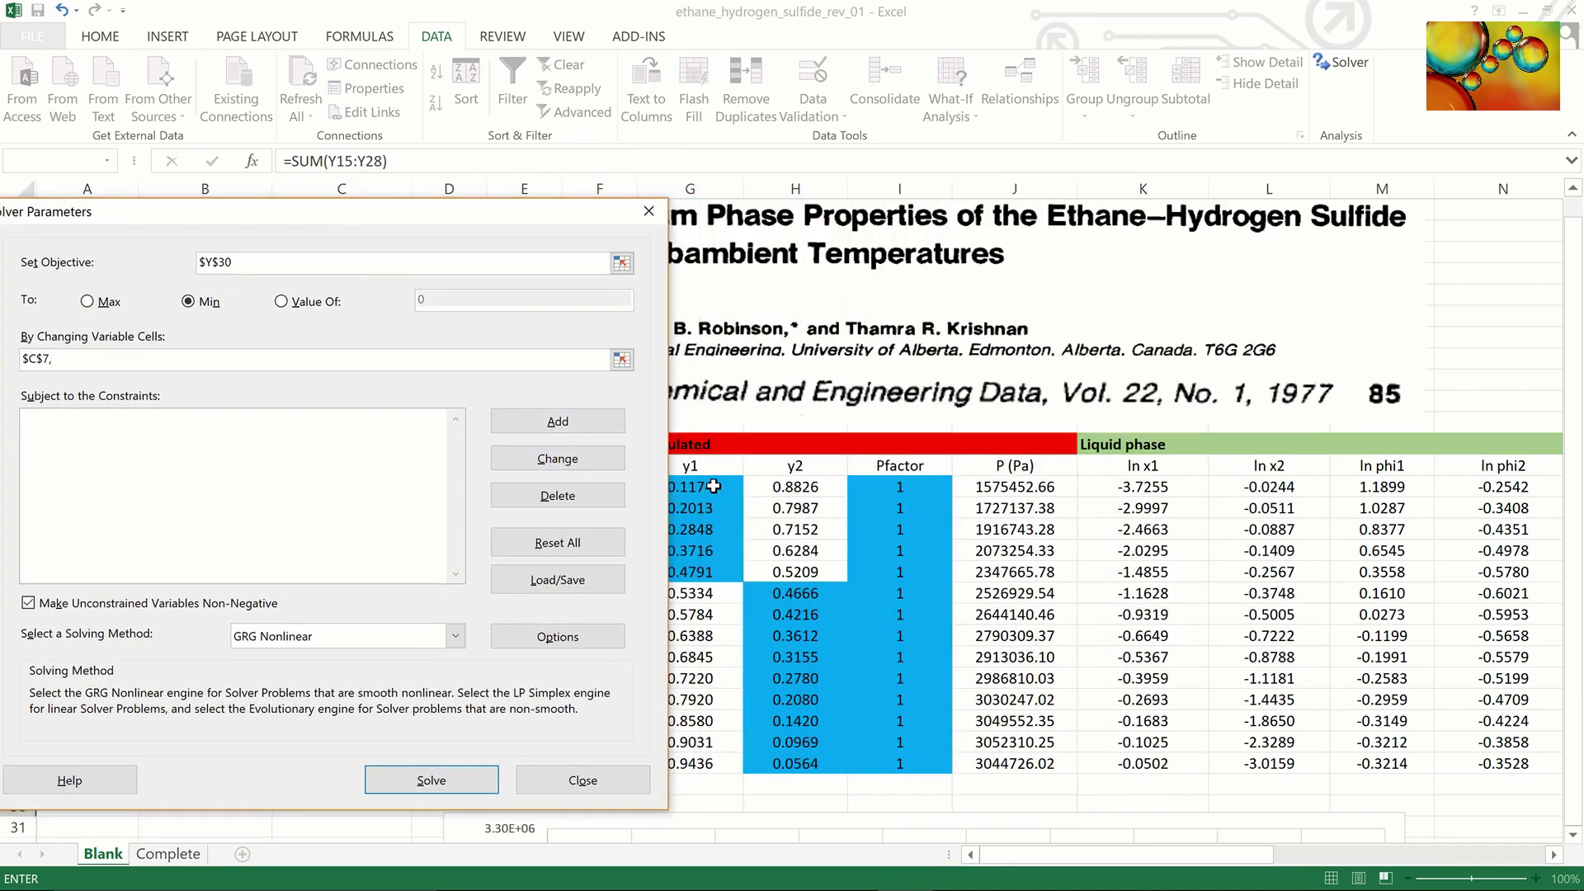
{"action": "left_click_drag", "start_coordinate": [710, 487], "coordinate": [713, 571]}
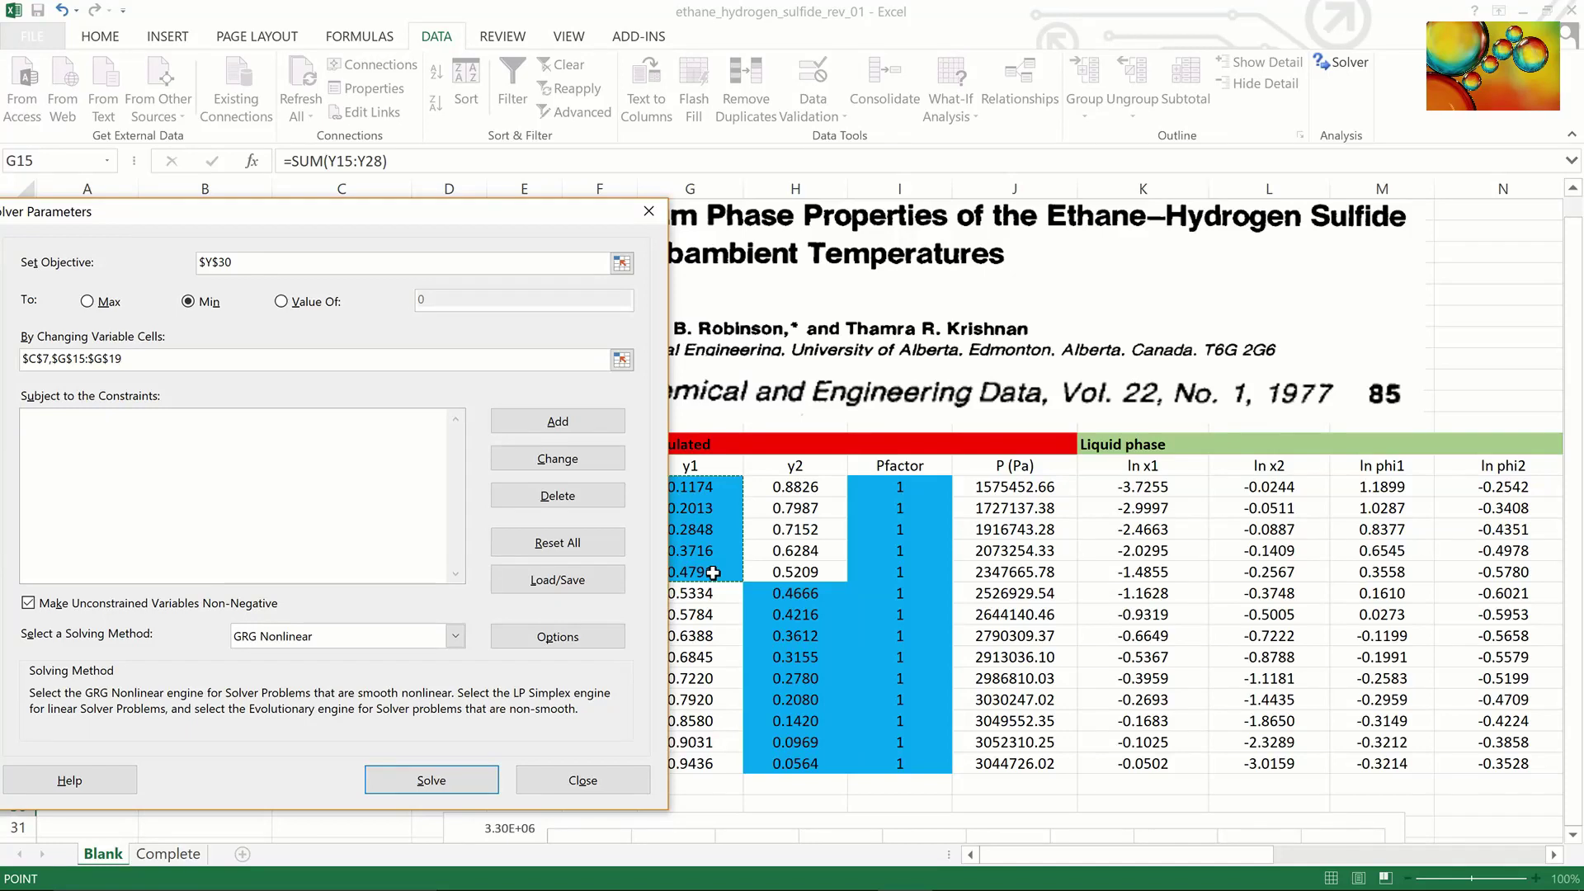
{"action": "type", "text": ","}
{"action": "left_click", "coordinate": [788, 592]}
{"action": "left_click_drag", "start_coordinate": [788, 592], "coordinate": [787, 763]}
{"action": "type", "text": ",$H$20:$H$28,"}
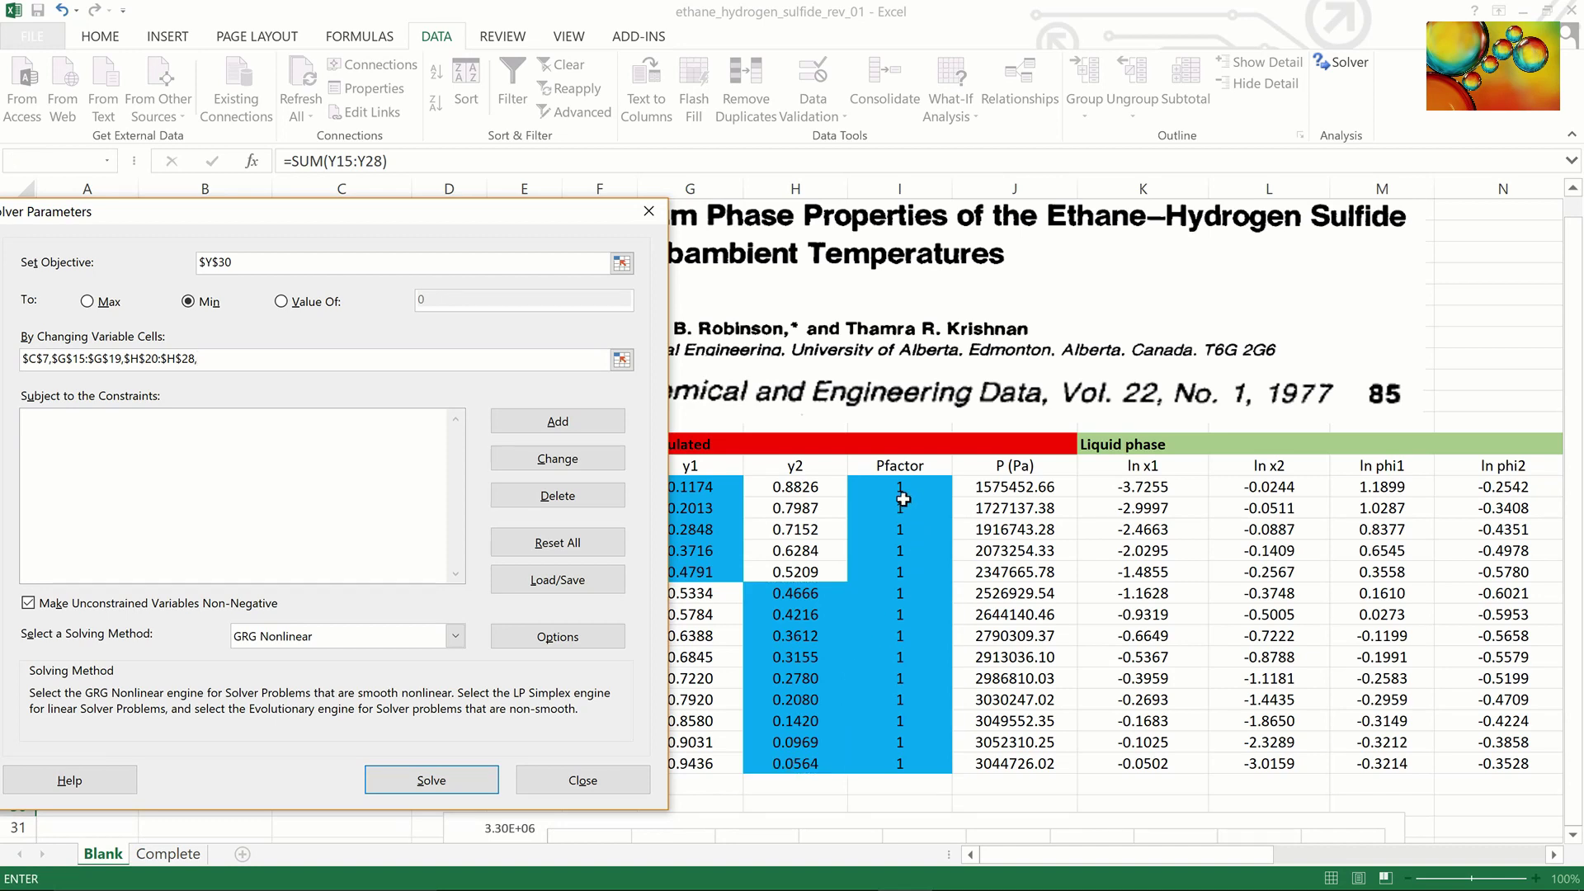
{"action": "left_click_drag", "start_coordinate": [903, 485], "coordinate": [899, 758]}
Add a Solver constraint requiring the equilibrium differences in $W$15:$X$28 to equal 0.
{"action": "left_click", "coordinate": [285, 515]}
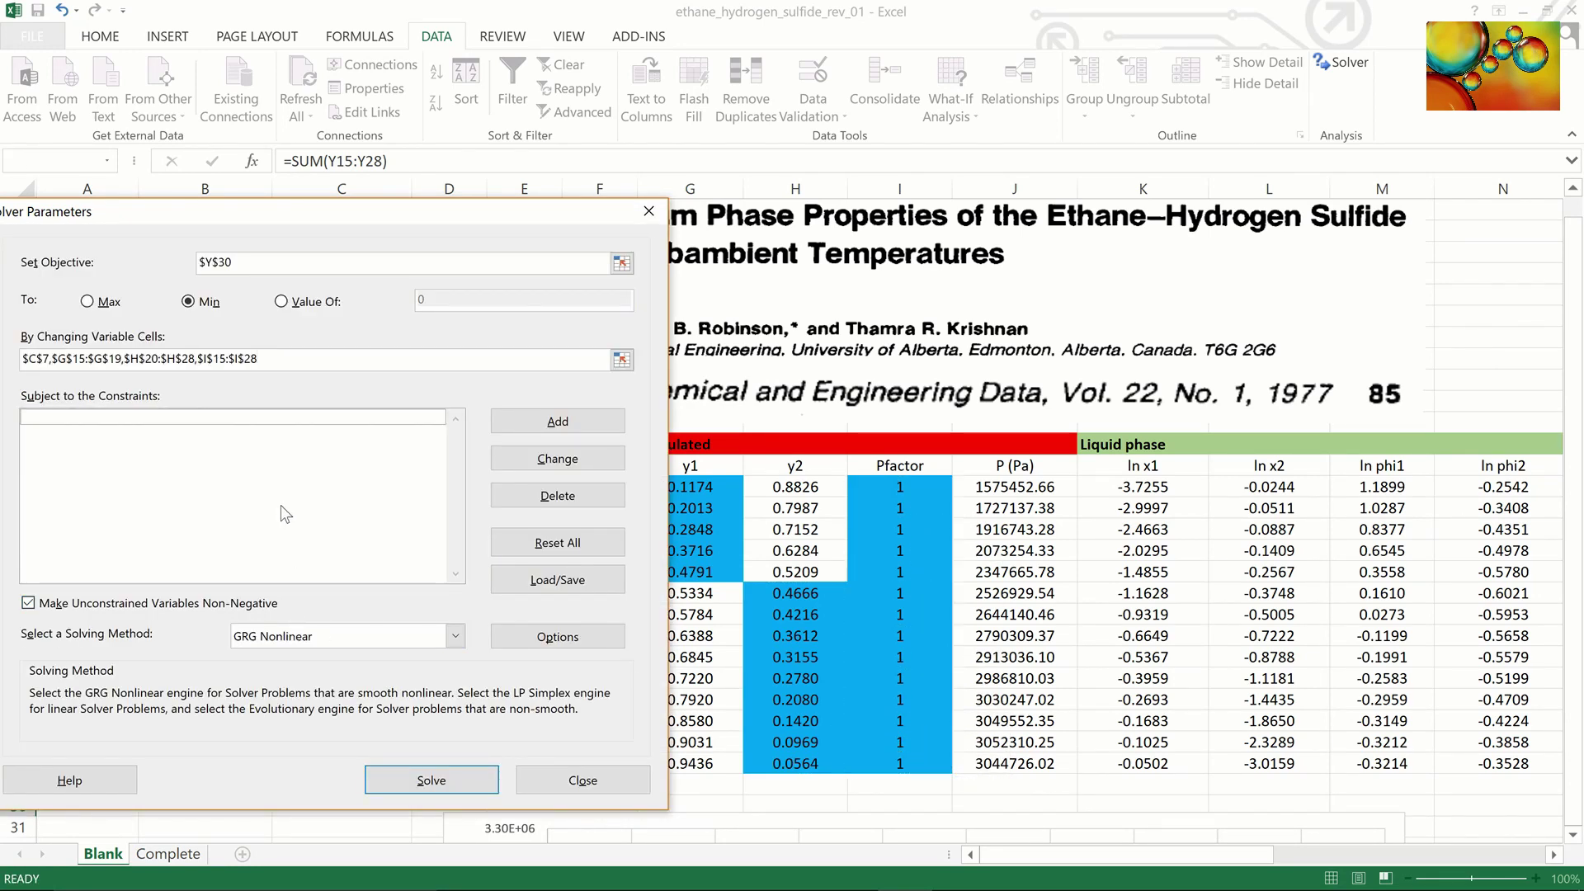
{"action": "left_click", "coordinate": [554, 419]}
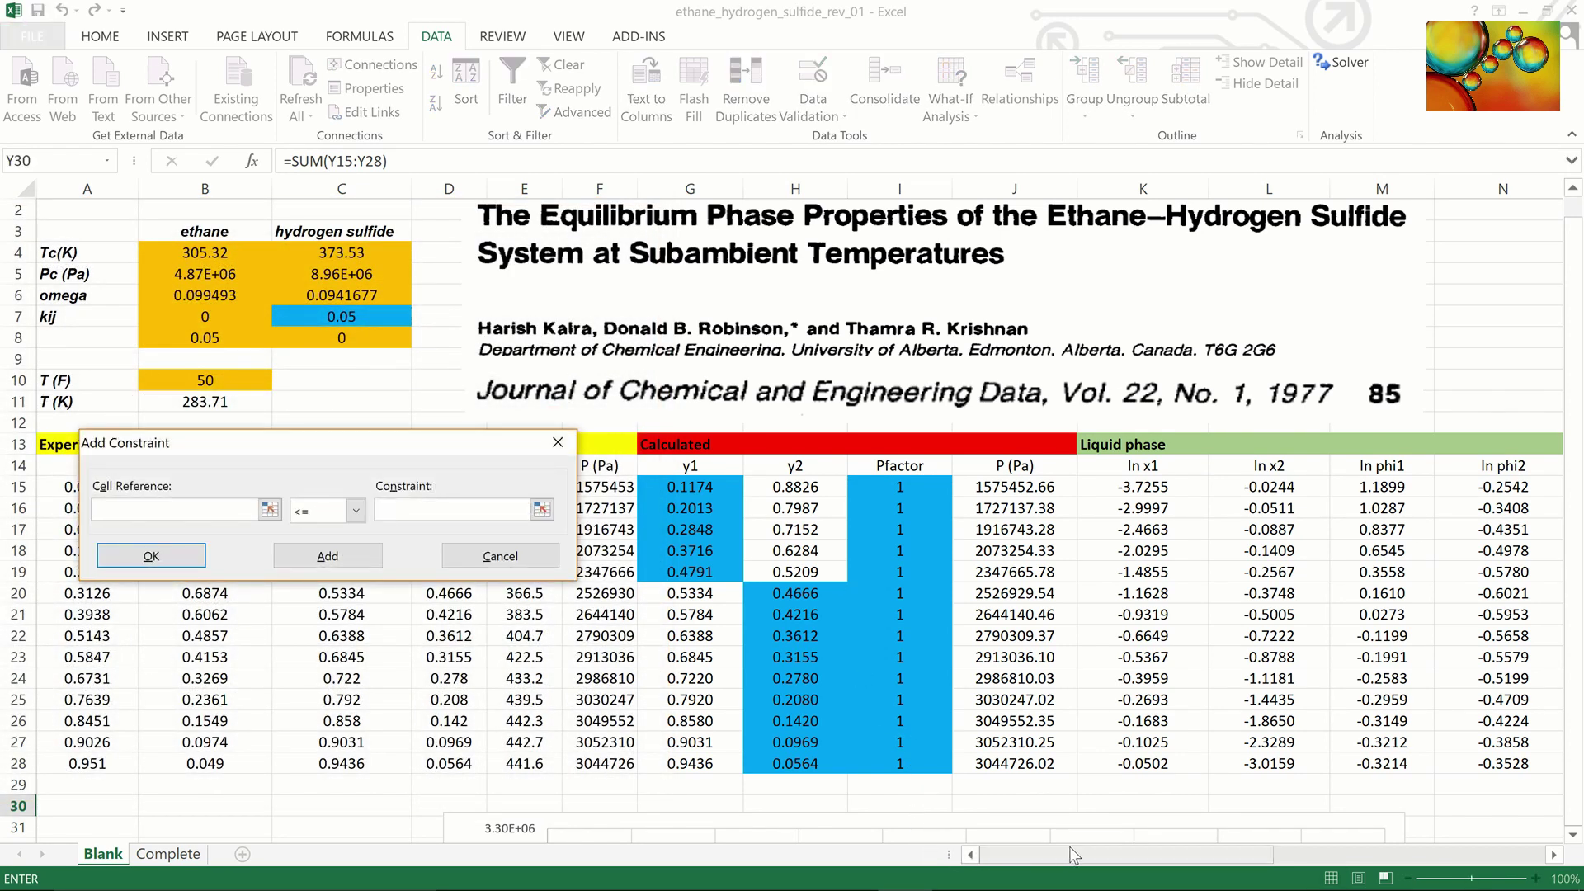
{"action": "left_click_drag", "start_coordinate": [1072, 854], "coordinate": [1551, 890]}
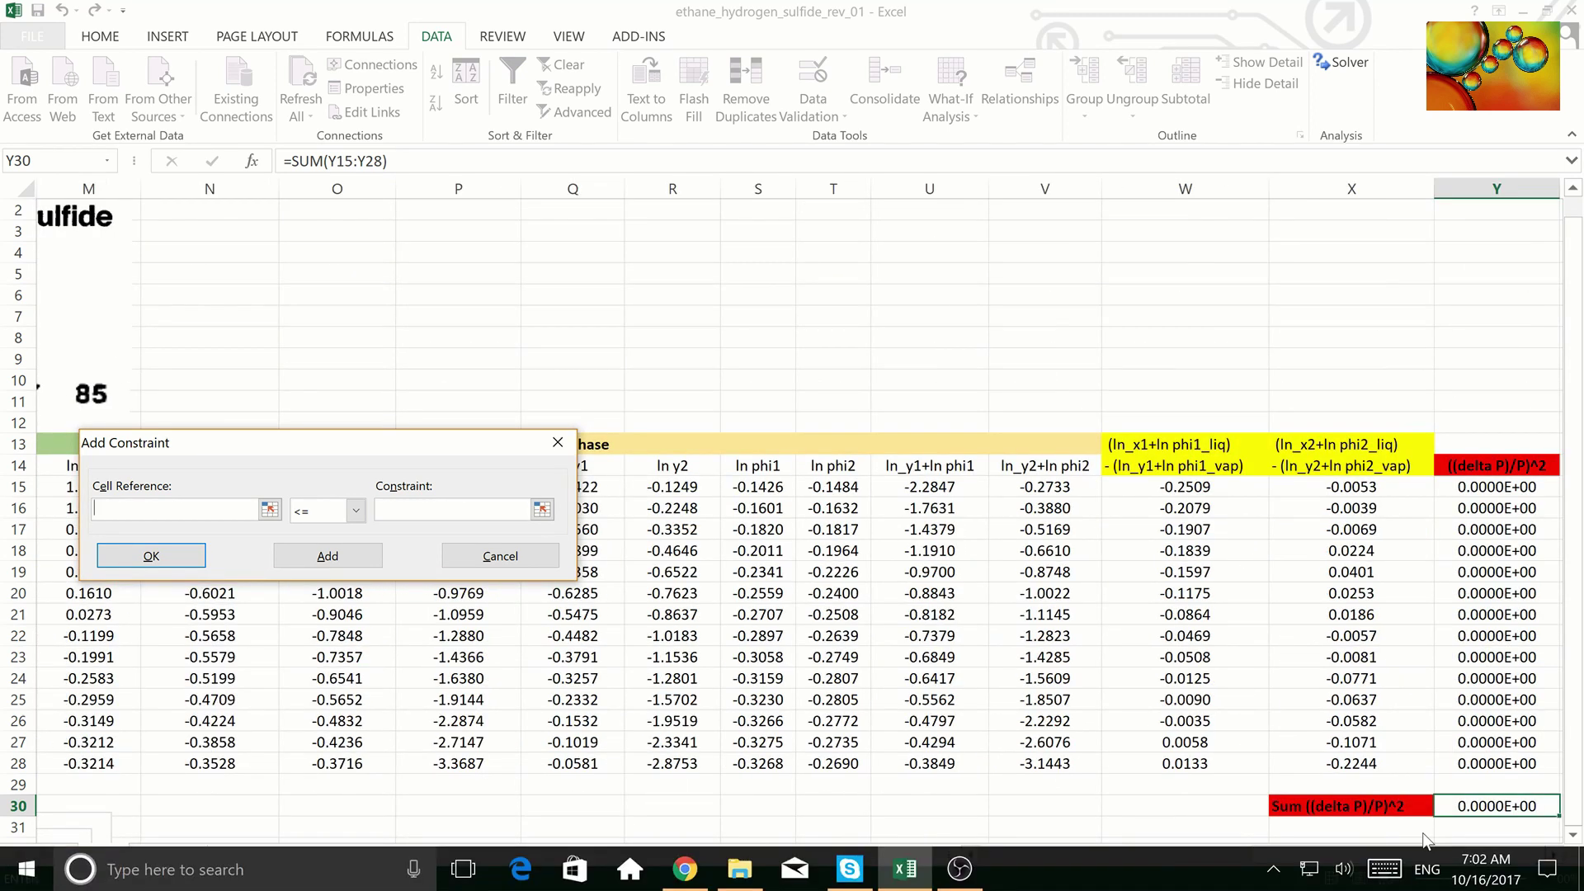
{"action": "left_click_drag", "start_coordinate": [1166, 489], "coordinate": [1329, 762]}
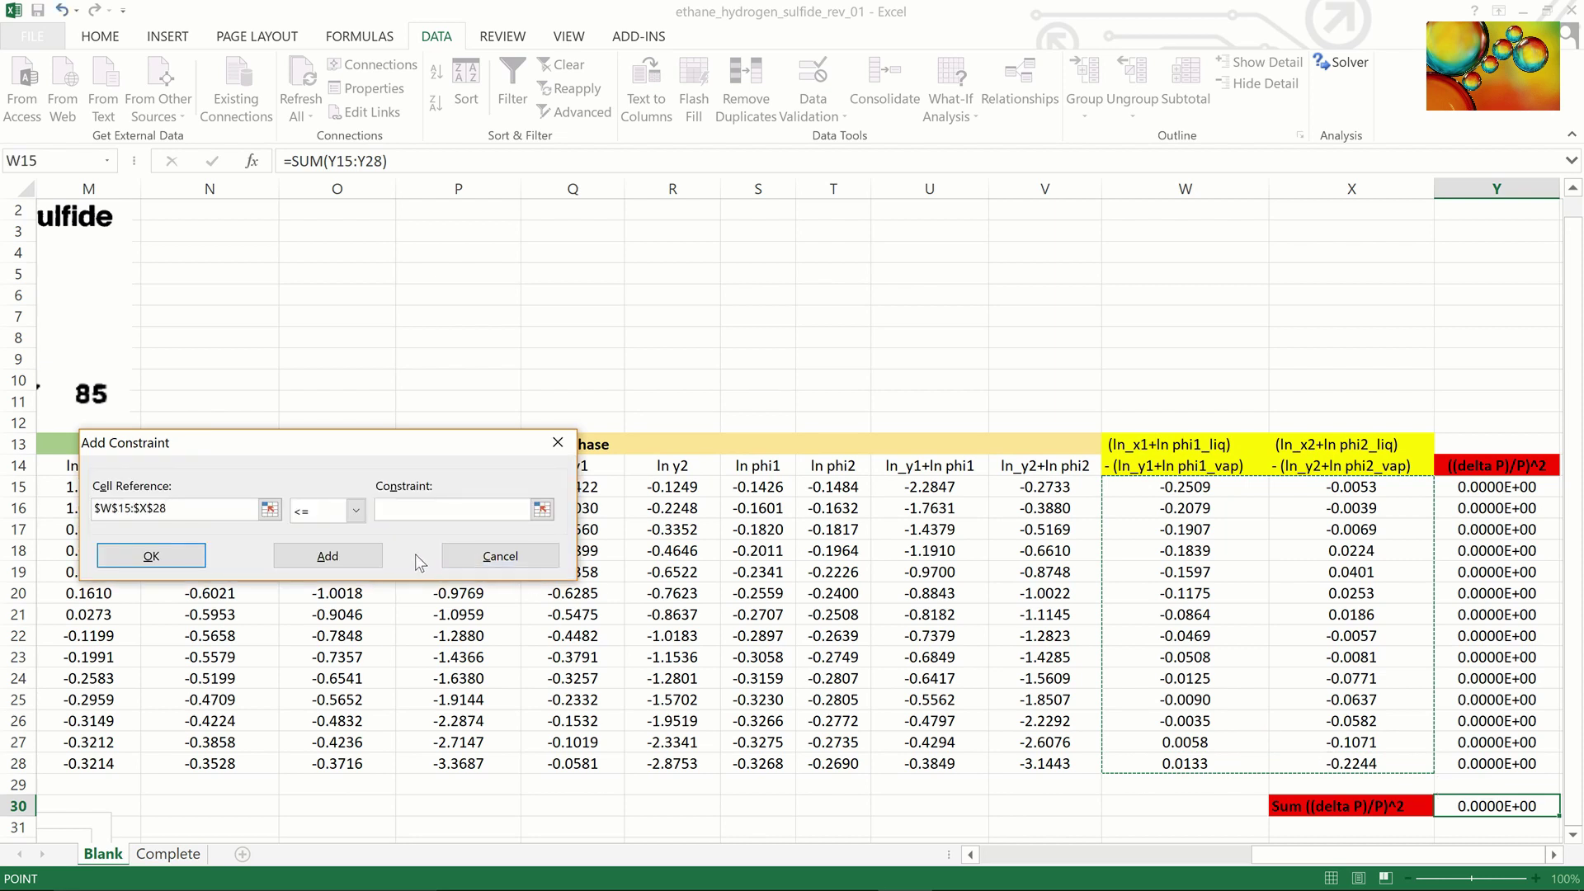
{"action": "left_click", "coordinate": [356, 511]}
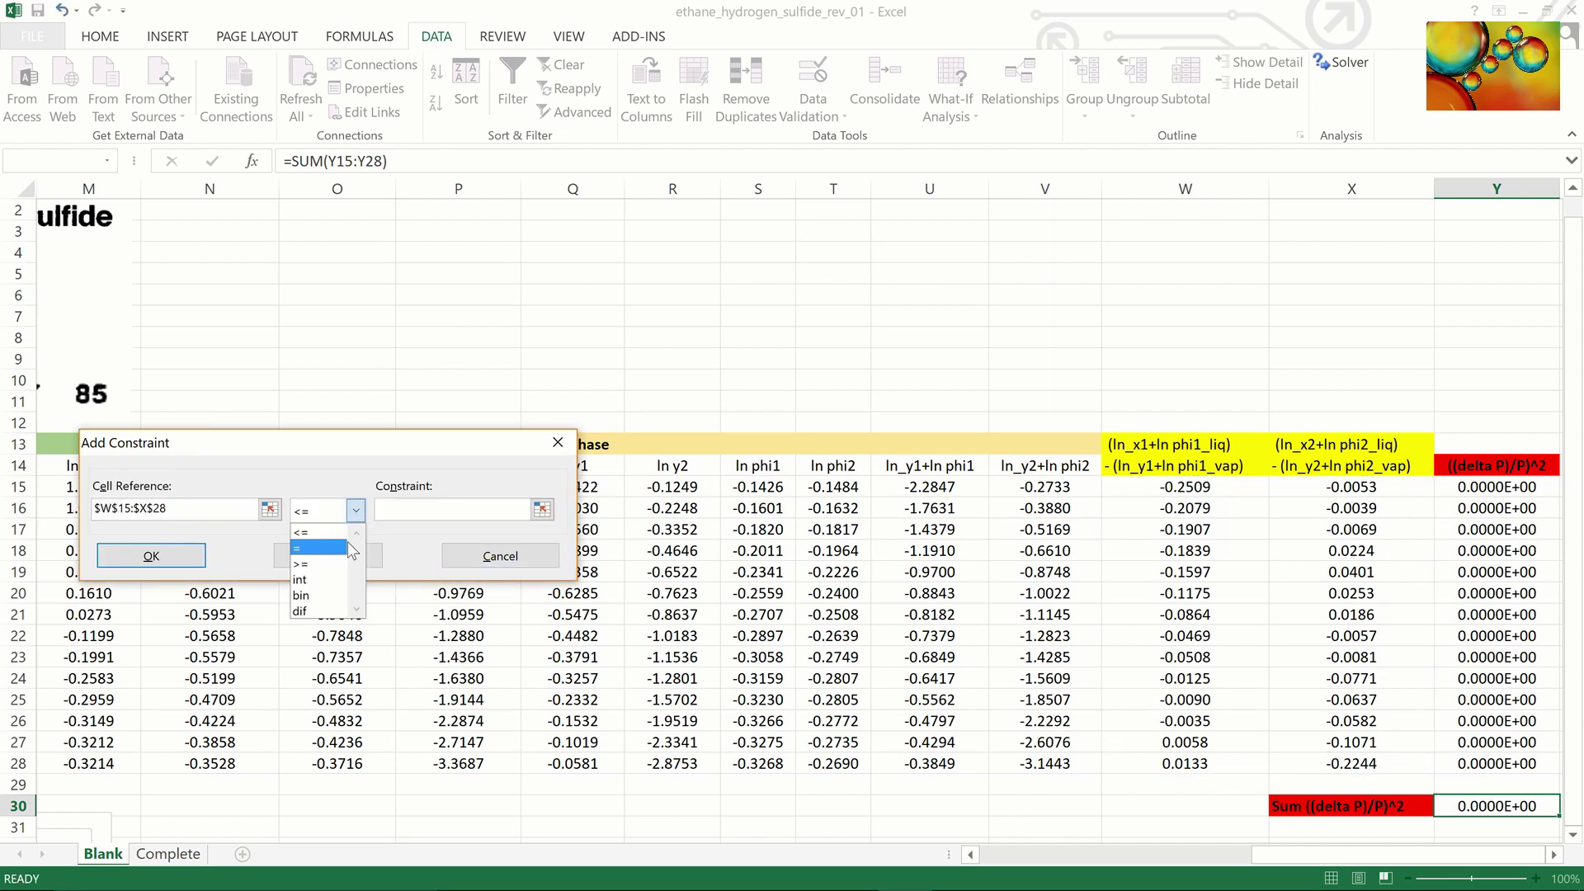
{"action": "left_click", "coordinate": [348, 541]}
{"action": "type", "text": "0"}
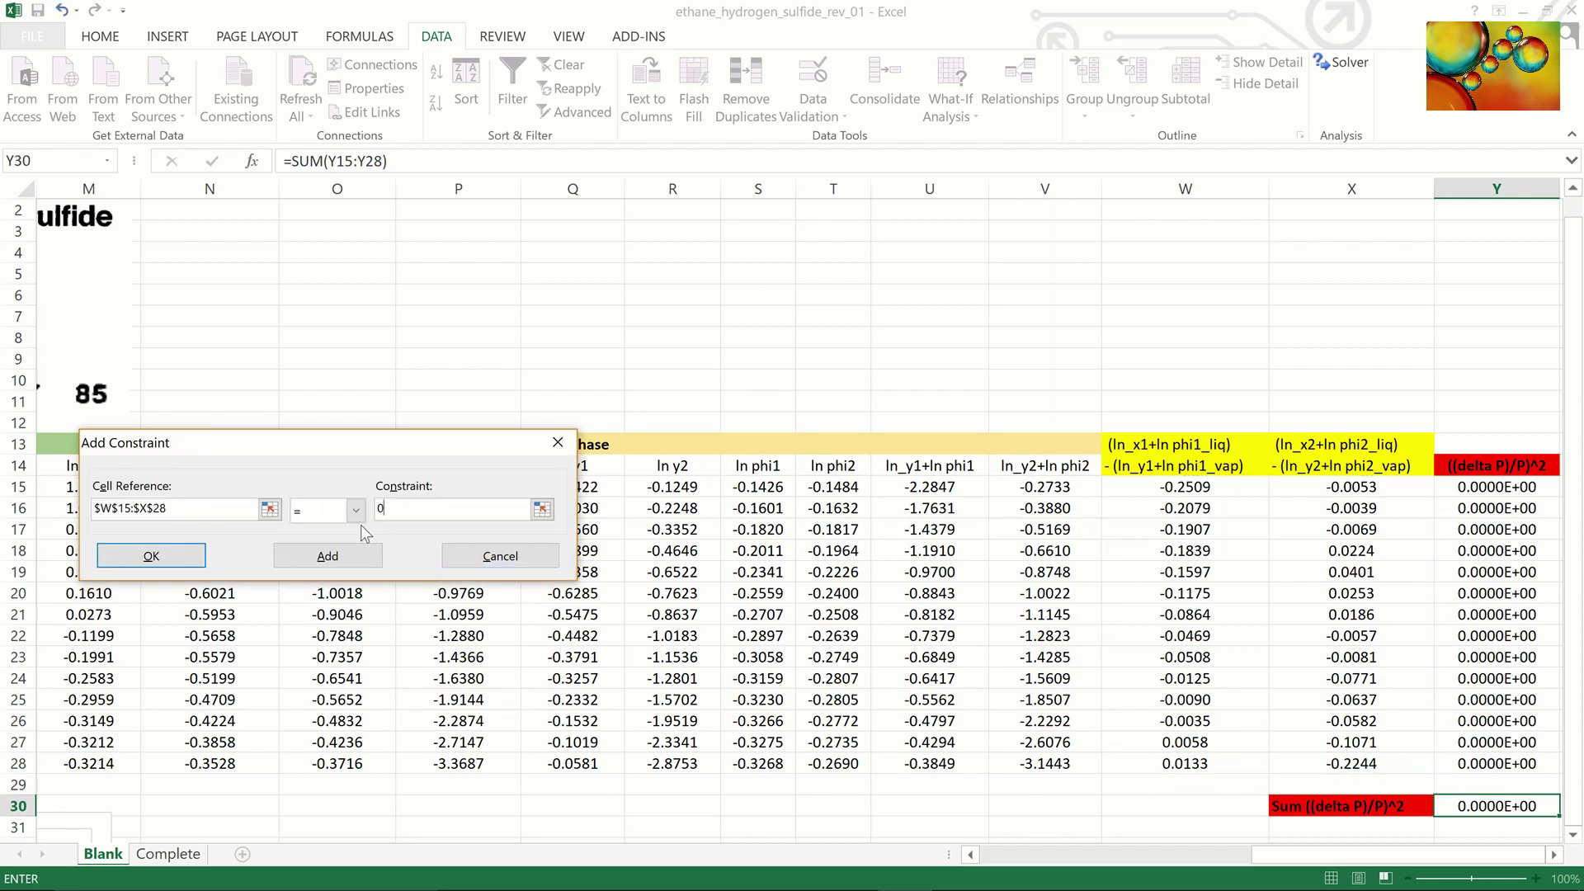
{"action": "left_click", "coordinate": [175, 555]}
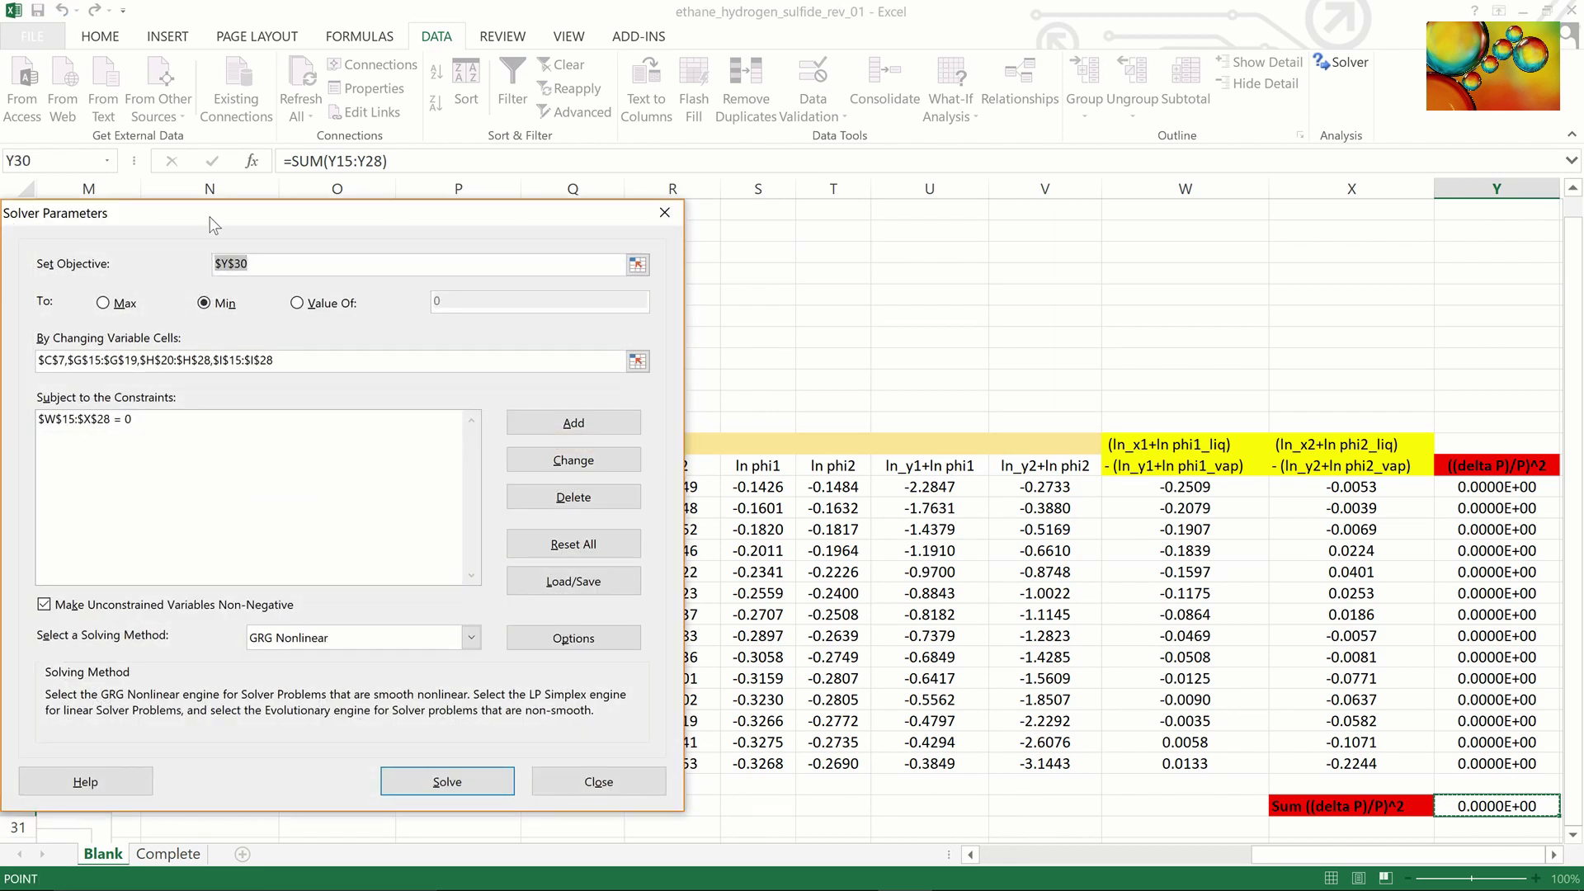
Run Solver with the GRG Nonlinear method and keep the Solver solution.
{"action": "left_click_drag", "start_coordinate": [219, 217], "coordinate": [603, 170]}
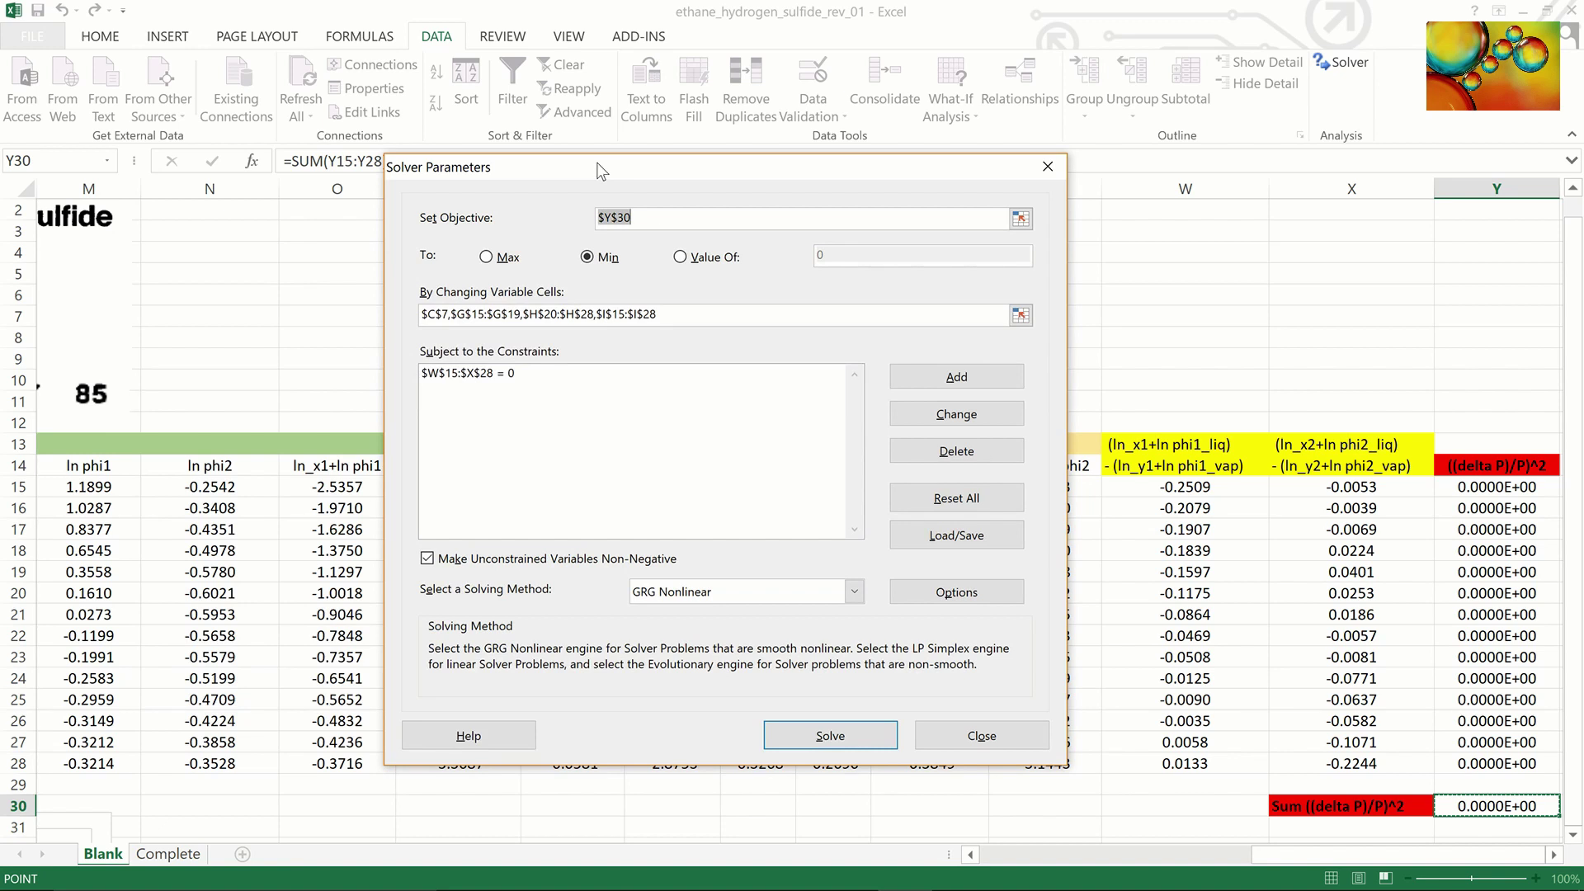
{"action": "left_click", "coordinate": [830, 738]}
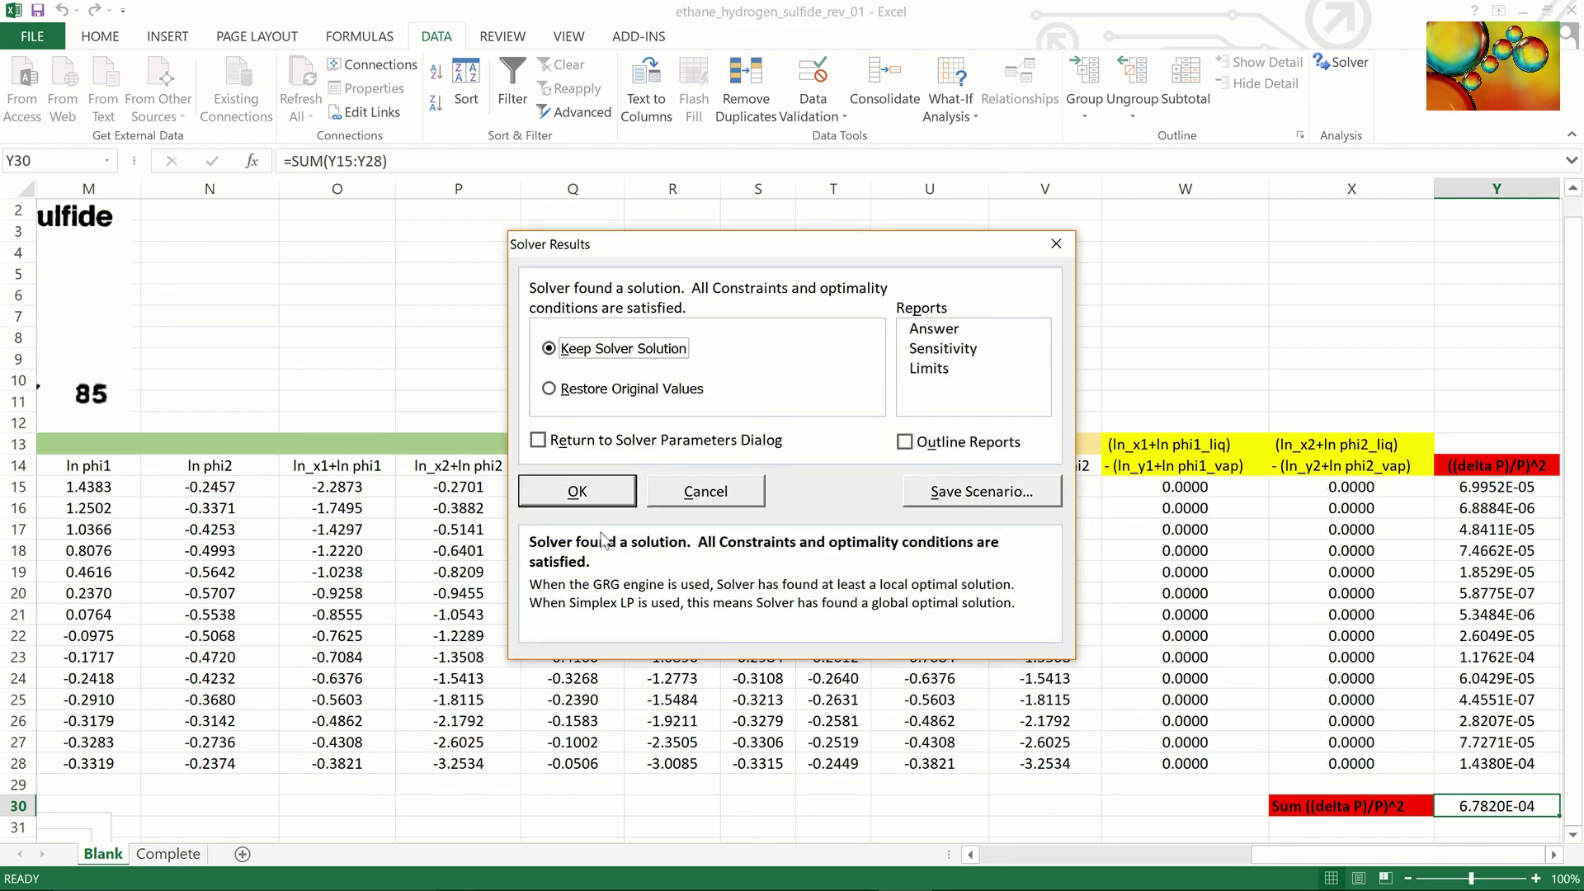
{"action": "left_click", "coordinate": [582, 487]}
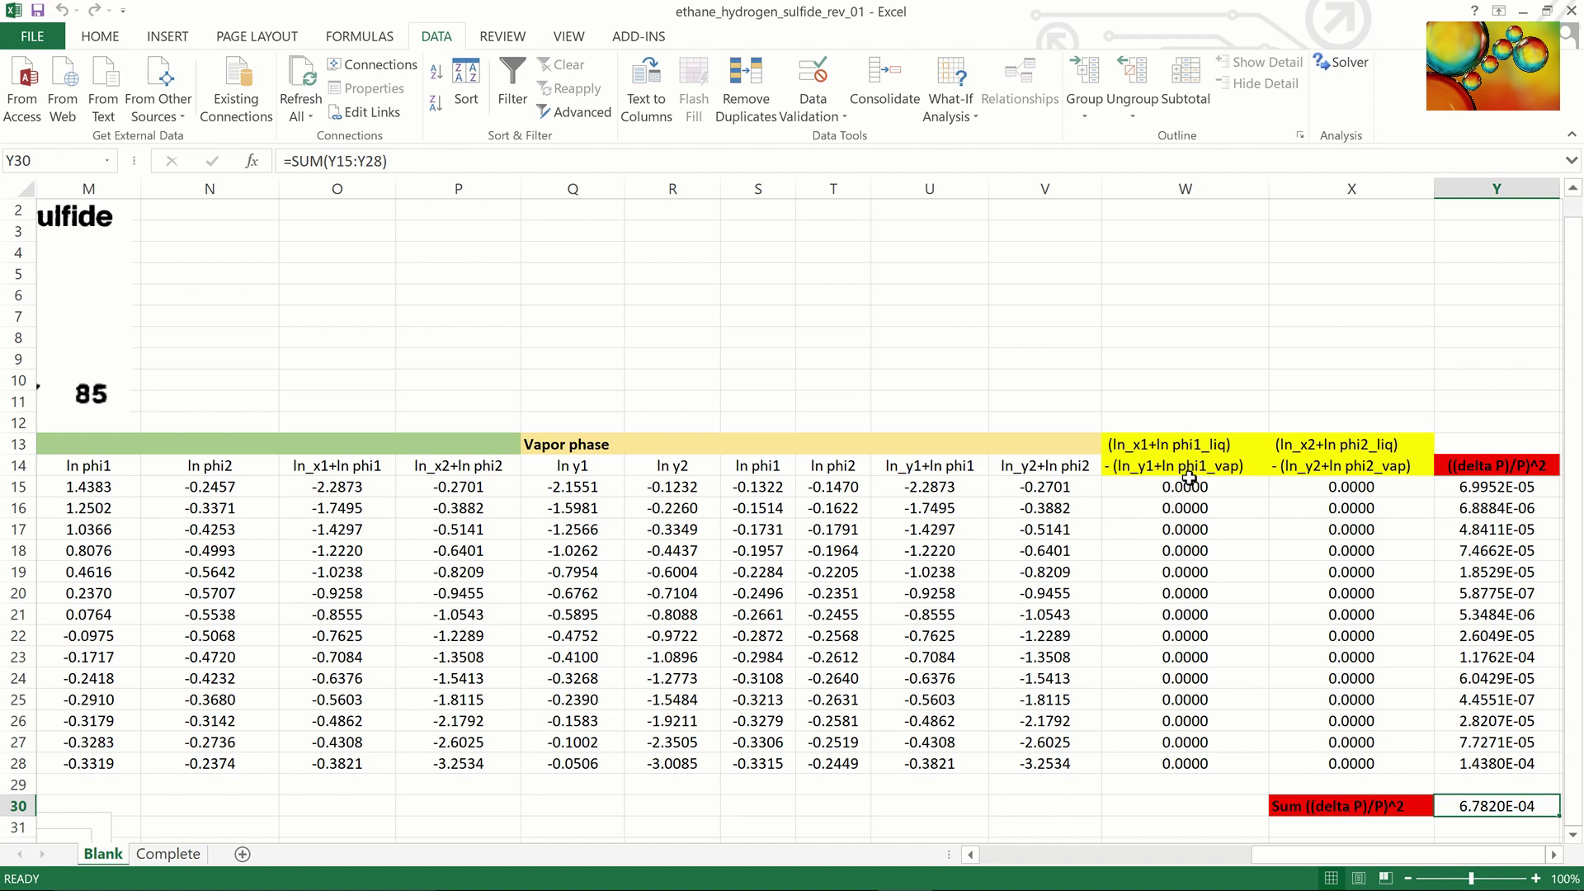
Review the Solver results: the equilibrium differences in W15:X28, the kij values in C7 and B8, and the pressure chart below the table.
{"action": "left_click_drag", "start_coordinate": [1188, 487], "coordinate": [1290, 756]}
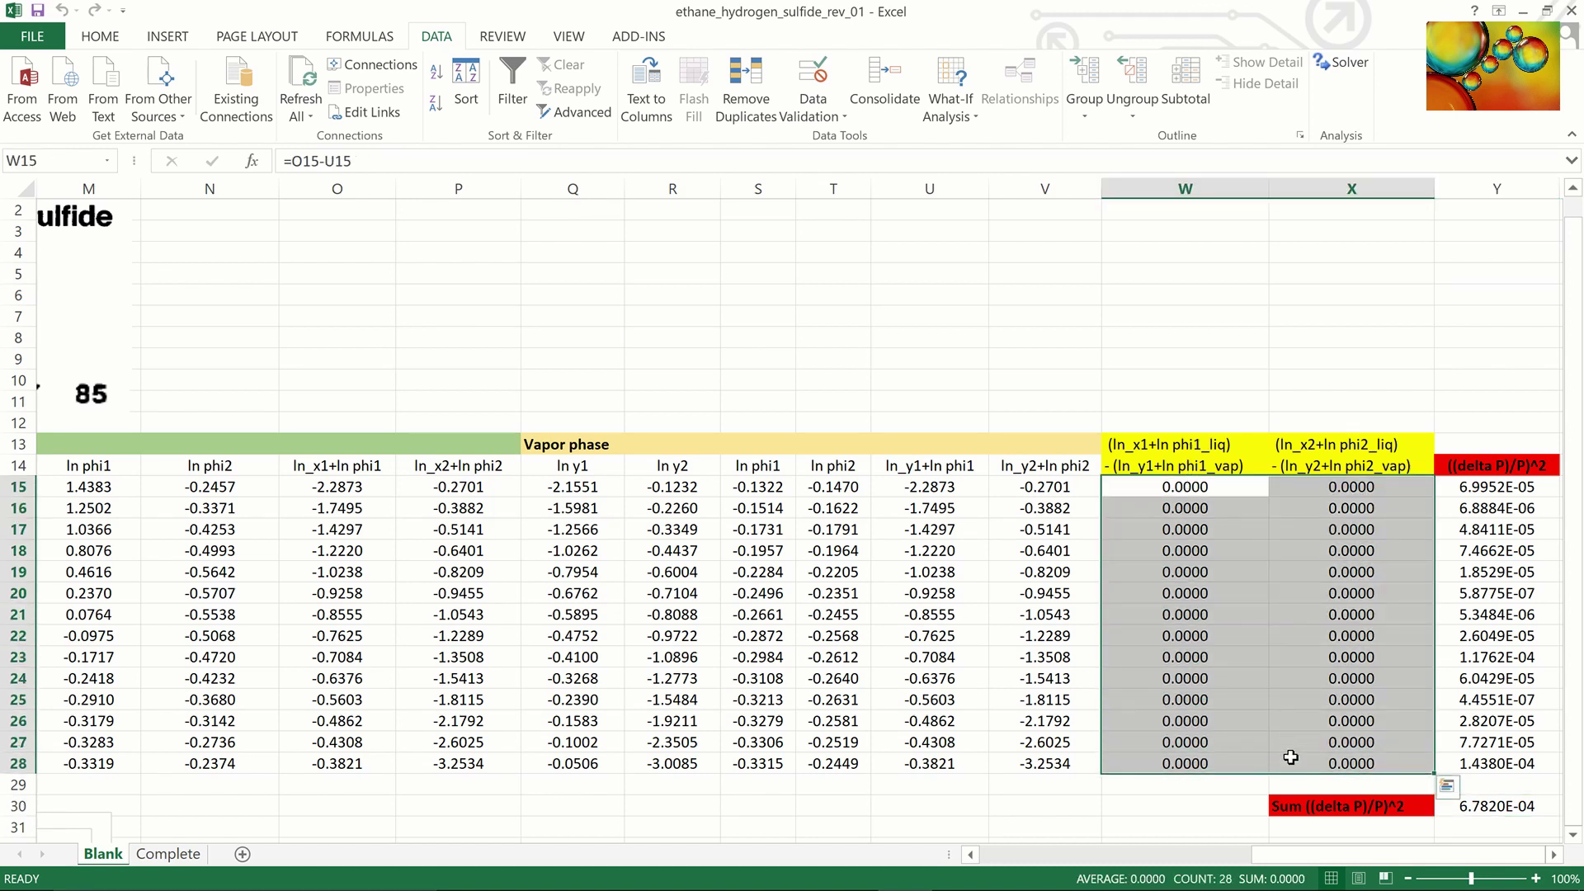
{"action": "left_click", "coordinate": [1265, 275]}
{"action": "left_click_drag", "start_coordinate": [1334, 857], "coordinate": [949, 862]}
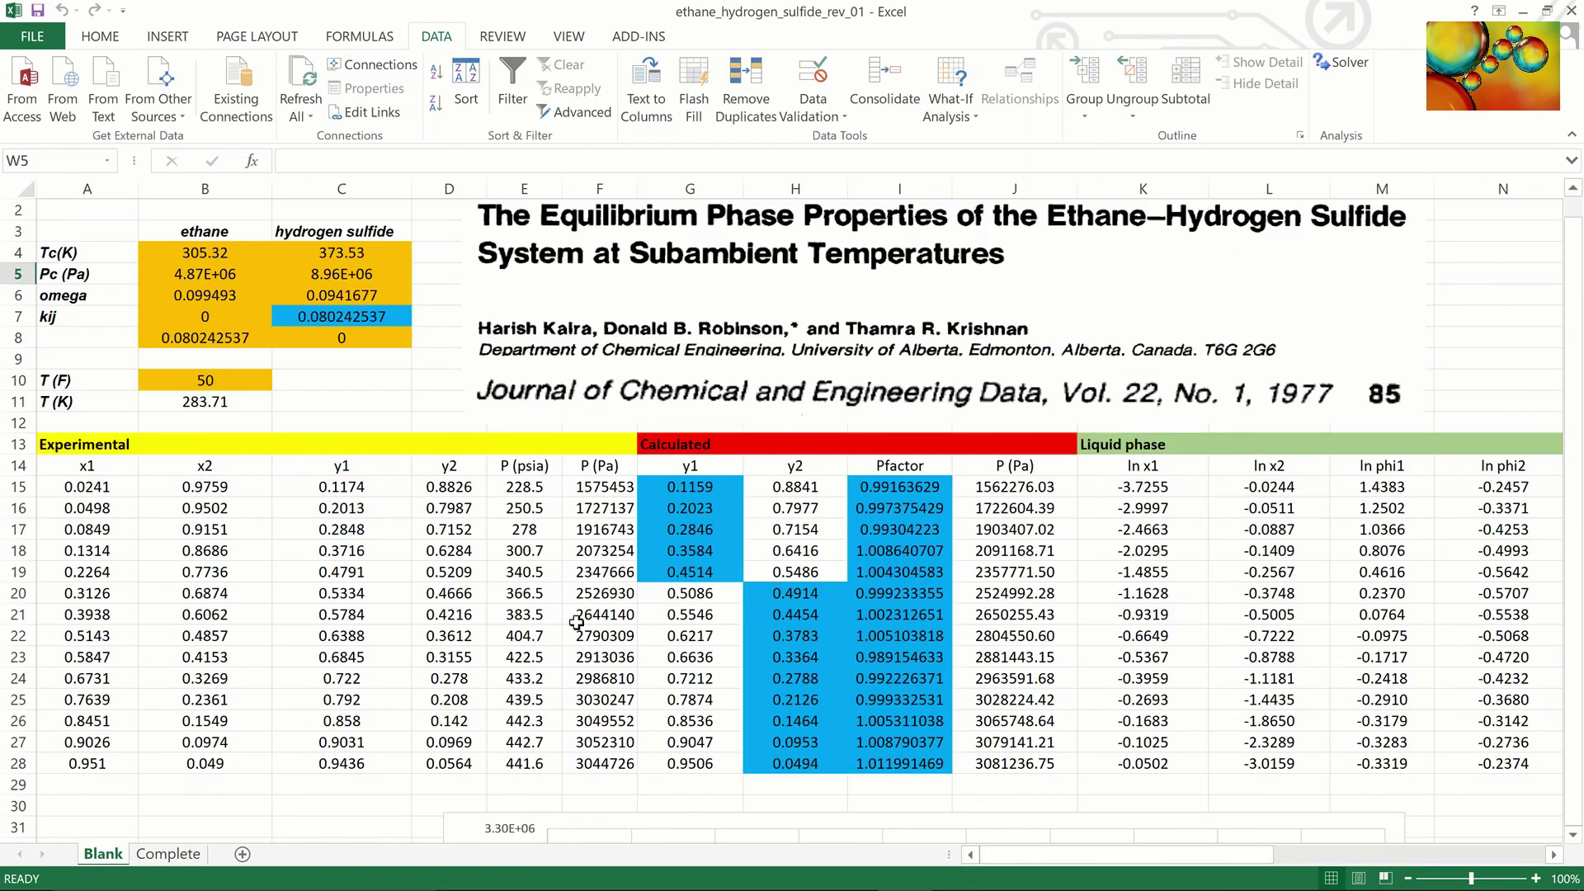
{"action": "left_click", "coordinate": [341, 314]}
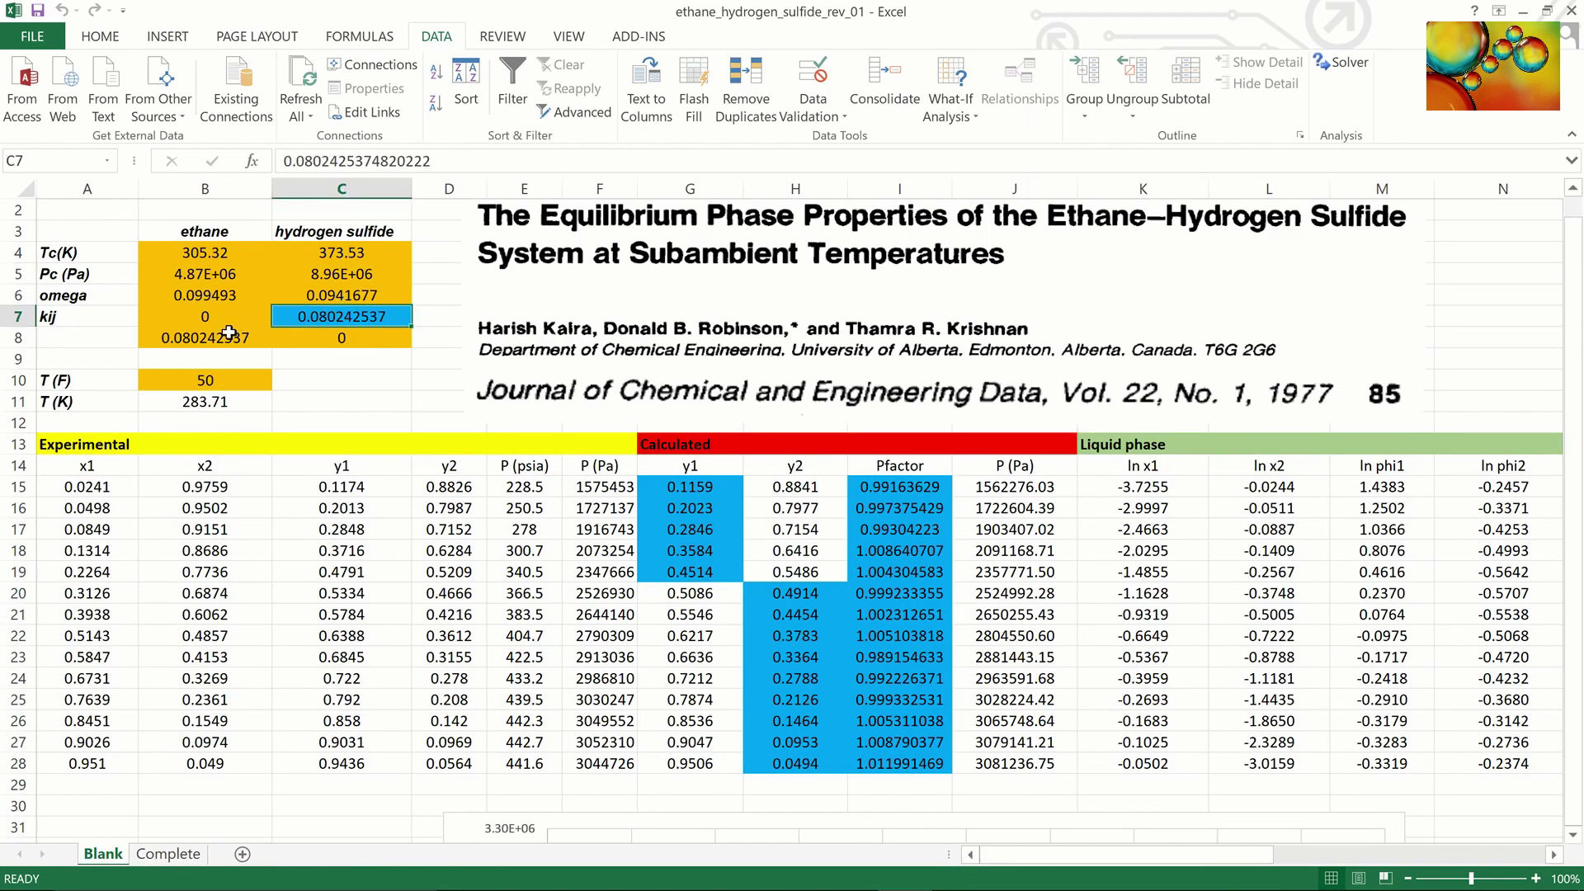
{"action": "left_click", "coordinate": [227, 340]}
{"action": "left_click", "coordinate": [367, 317]}
{"action": "scroll", "coordinate": [417, 565], "scroll_direction": "down", "scroll_amount": 2}
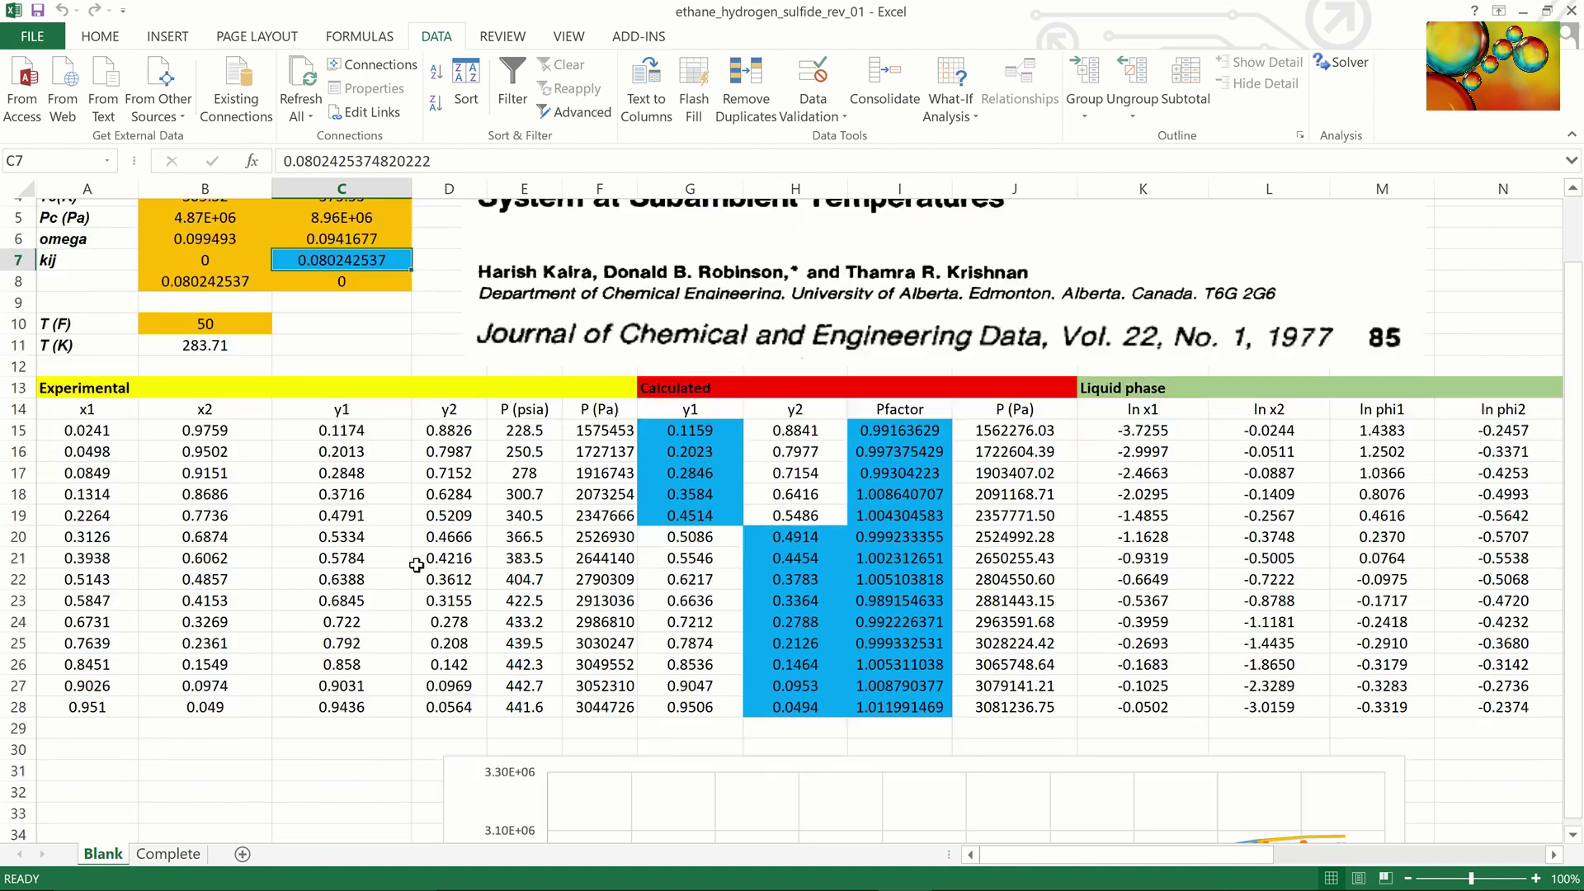
{"action": "scroll", "coordinate": [417, 565], "scroll_direction": "down", "scroll_amount": 5}
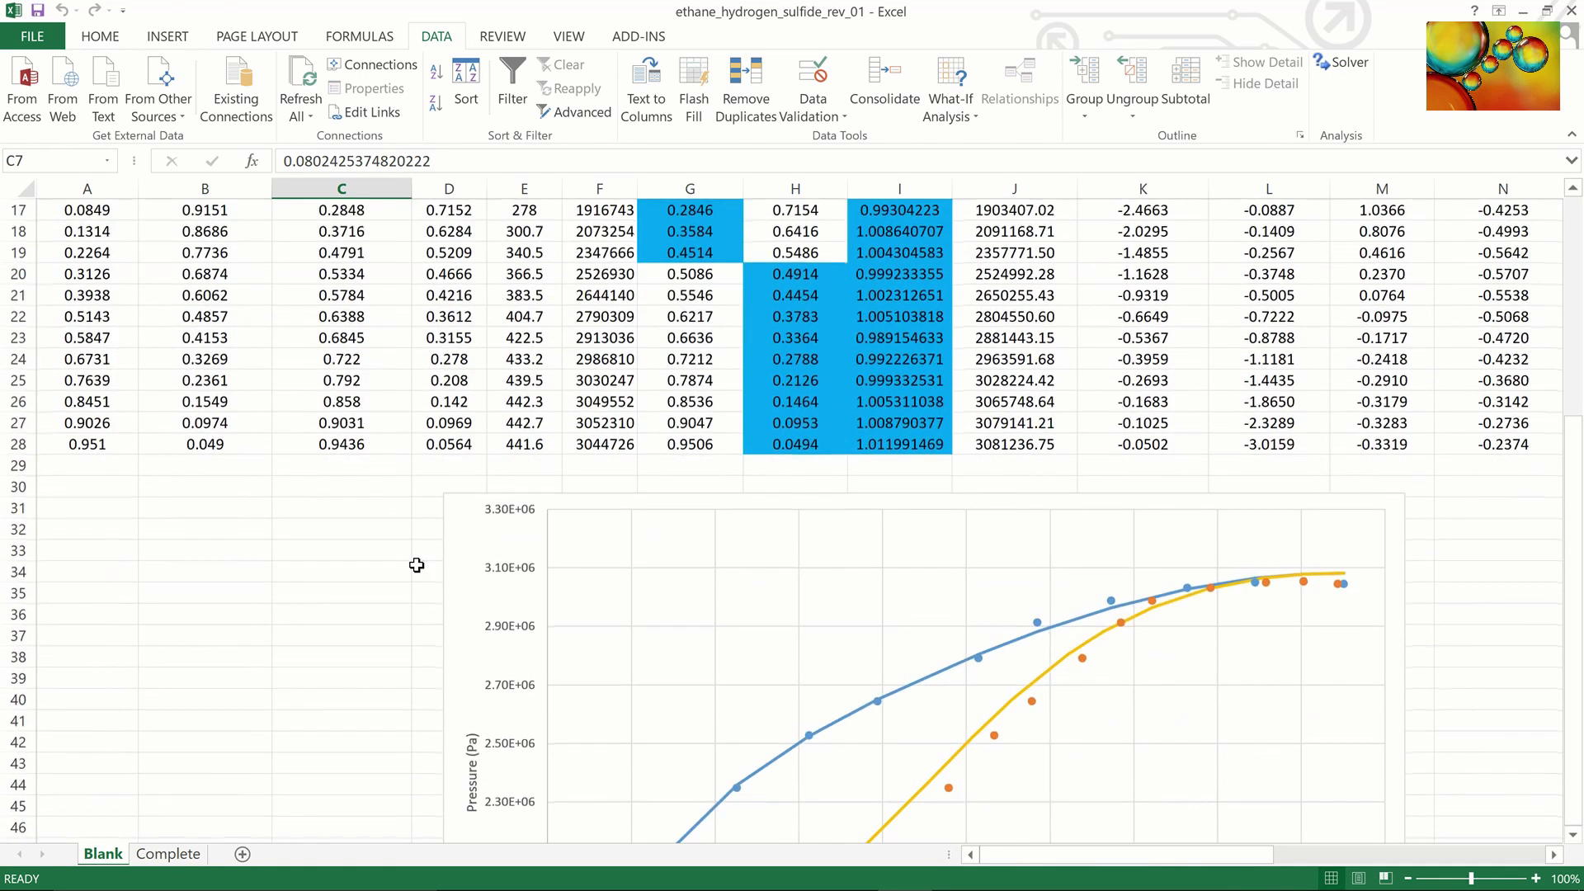
{"action": "scroll", "coordinate": [416, 565], "scroll_direction": "down", "scroll_amount": 2}
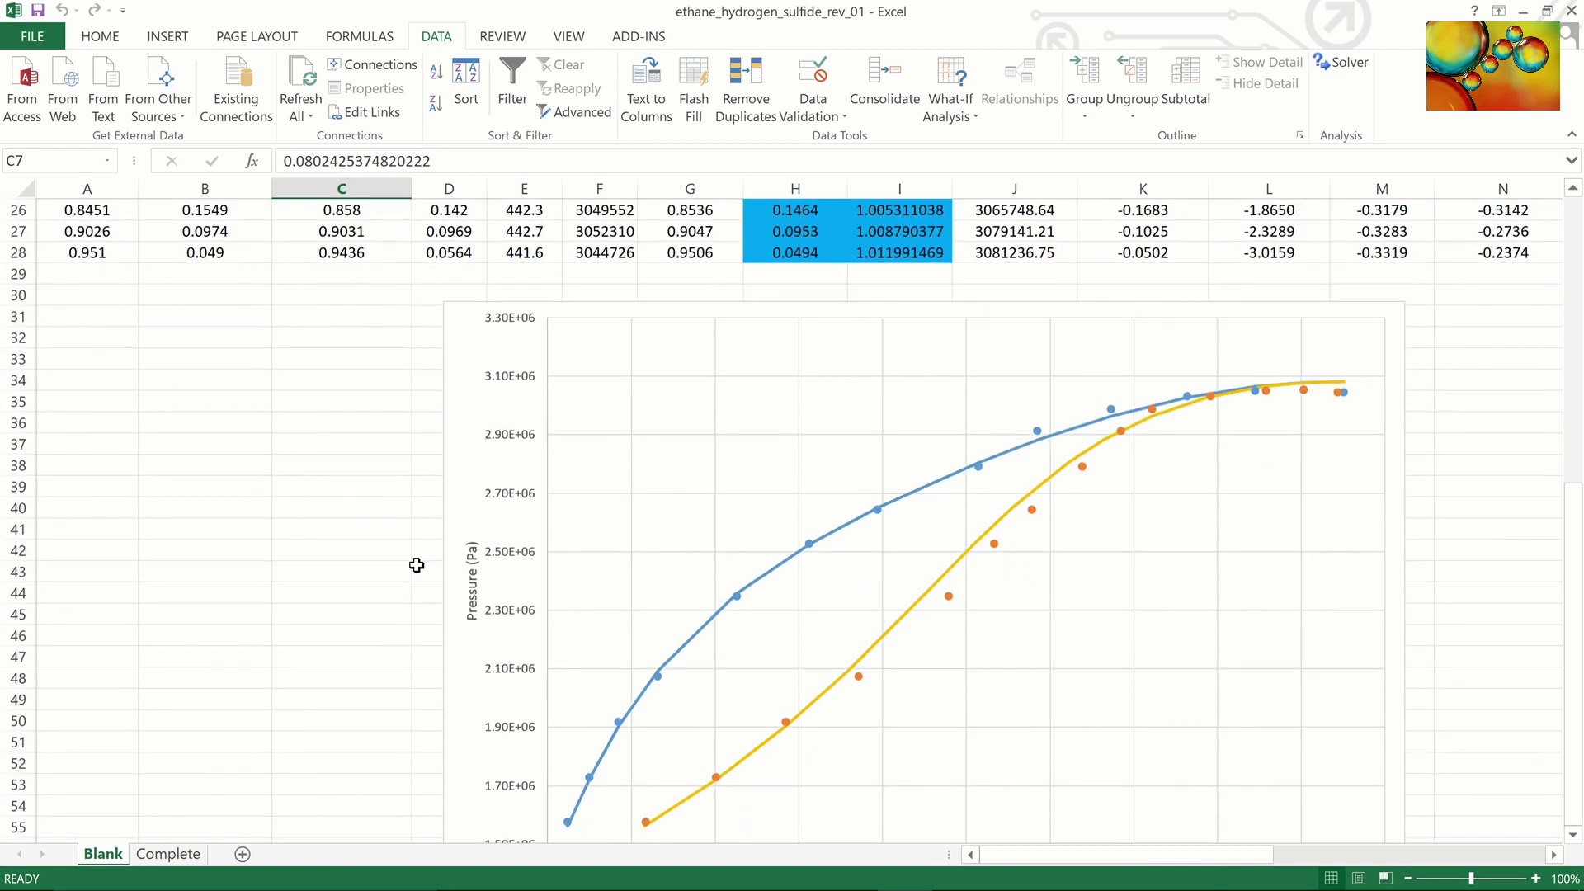